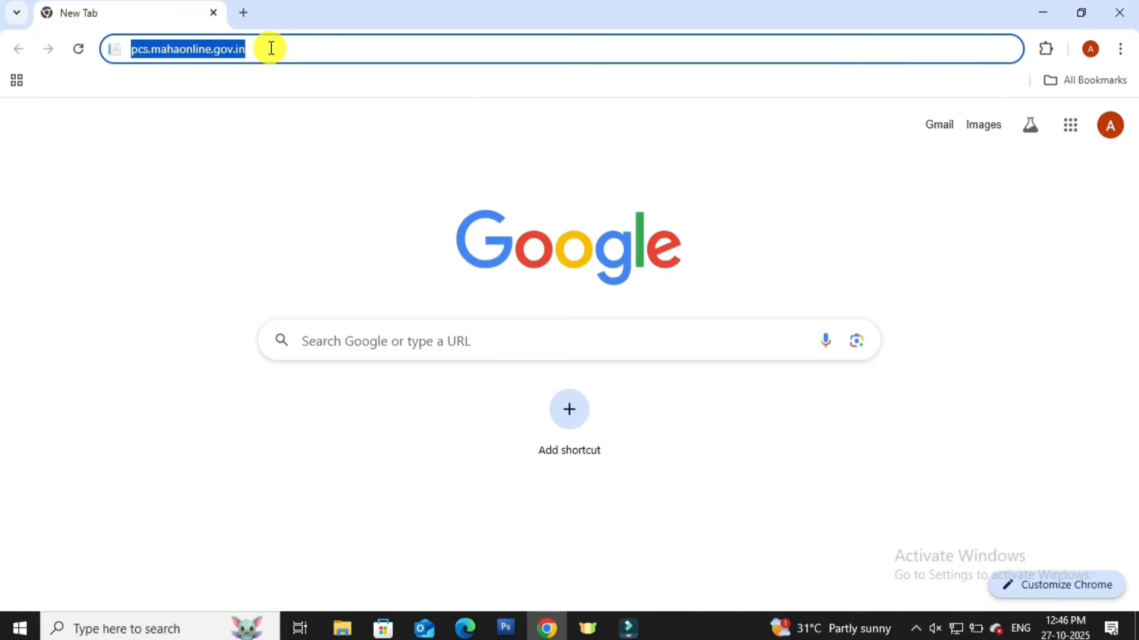
Open pcs.mahaonline.gov.in and review the listed steps for registering a new candidate
key(Return)
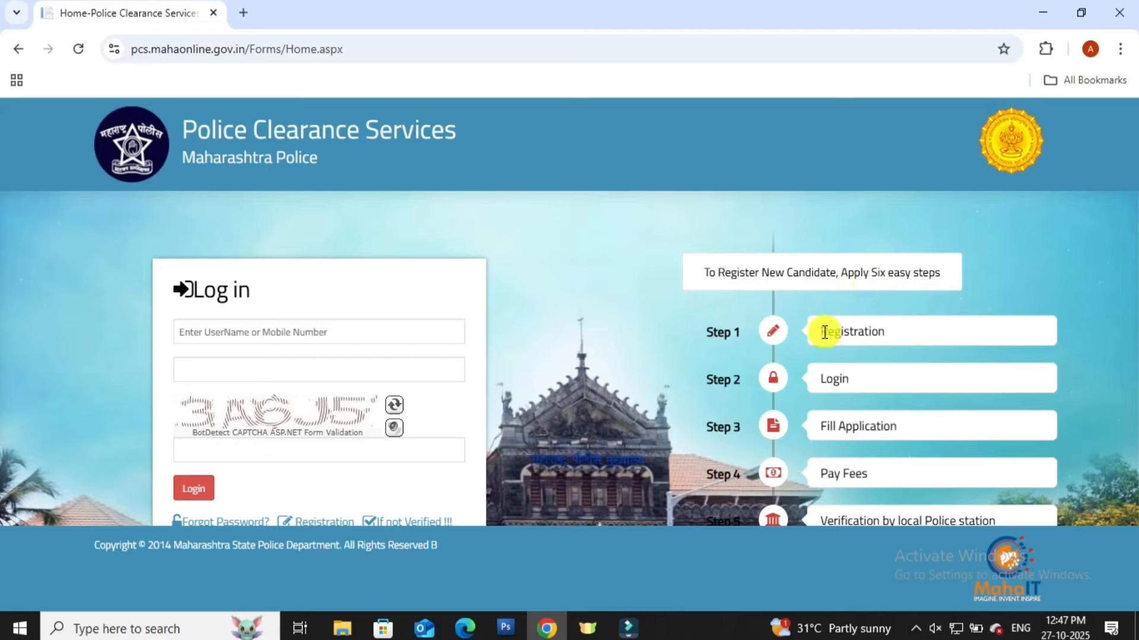
drag(824, 332, 887, 333)
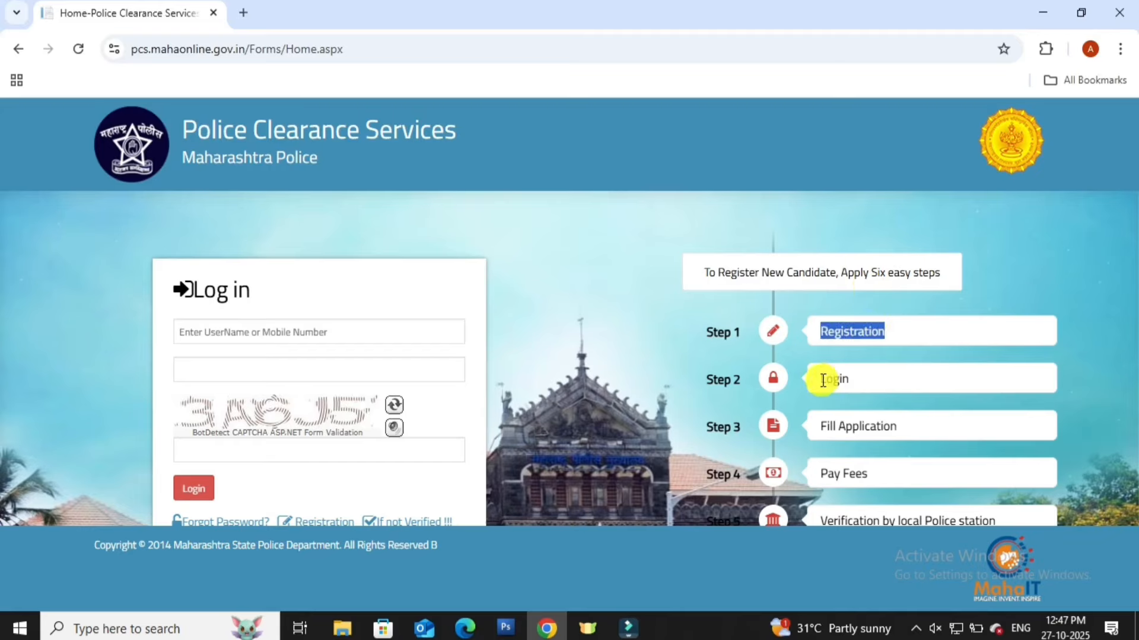
drag(818, 379, 853, 391)
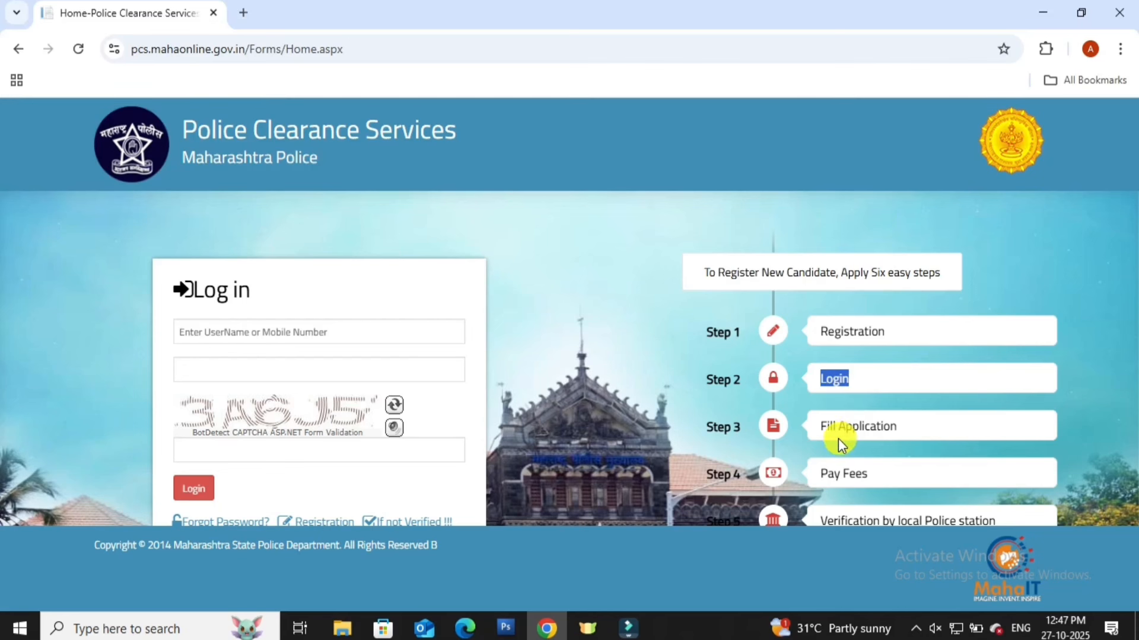
drag(817, 429, 899, 430)
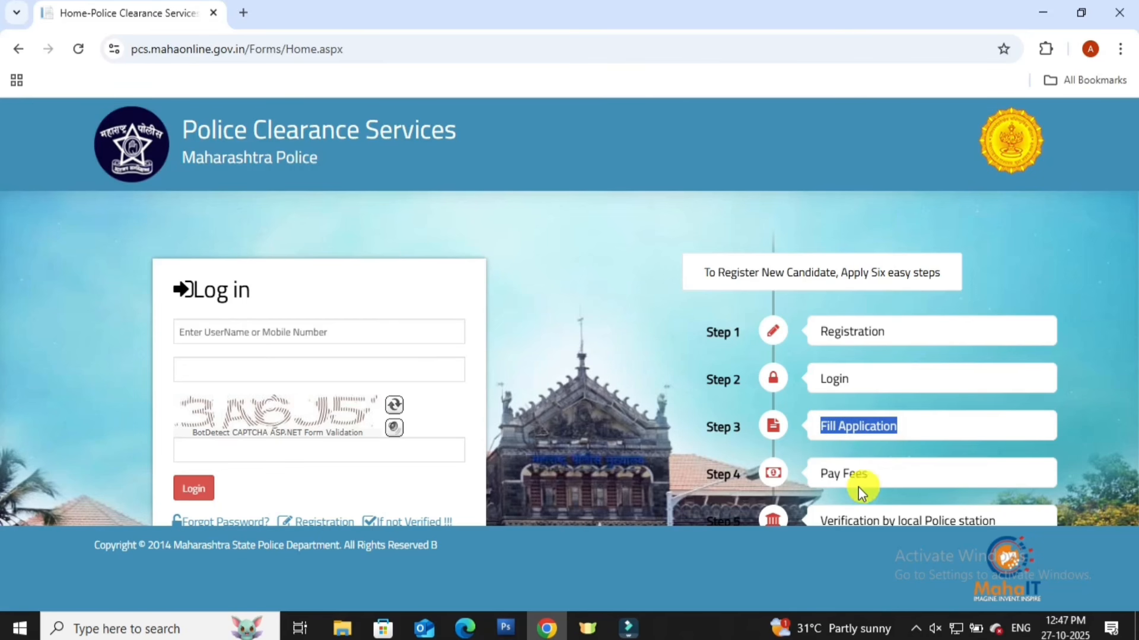
click(814, 473)
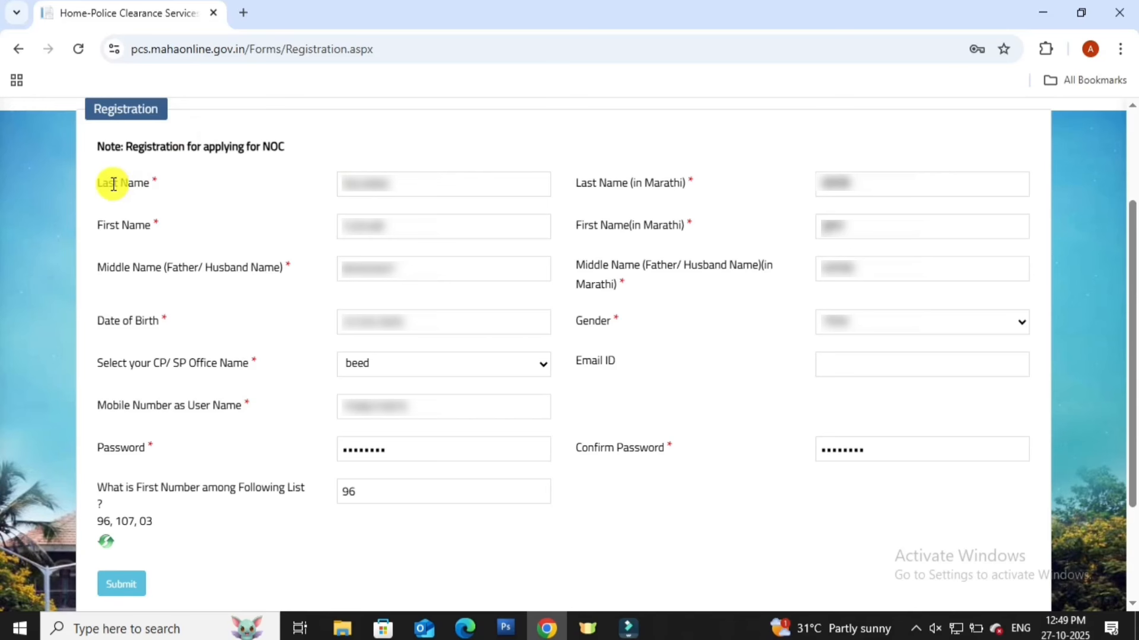
Examine the registration form's name, gender and email fields in English and Marathi
drag(99, 182, 156, 181)
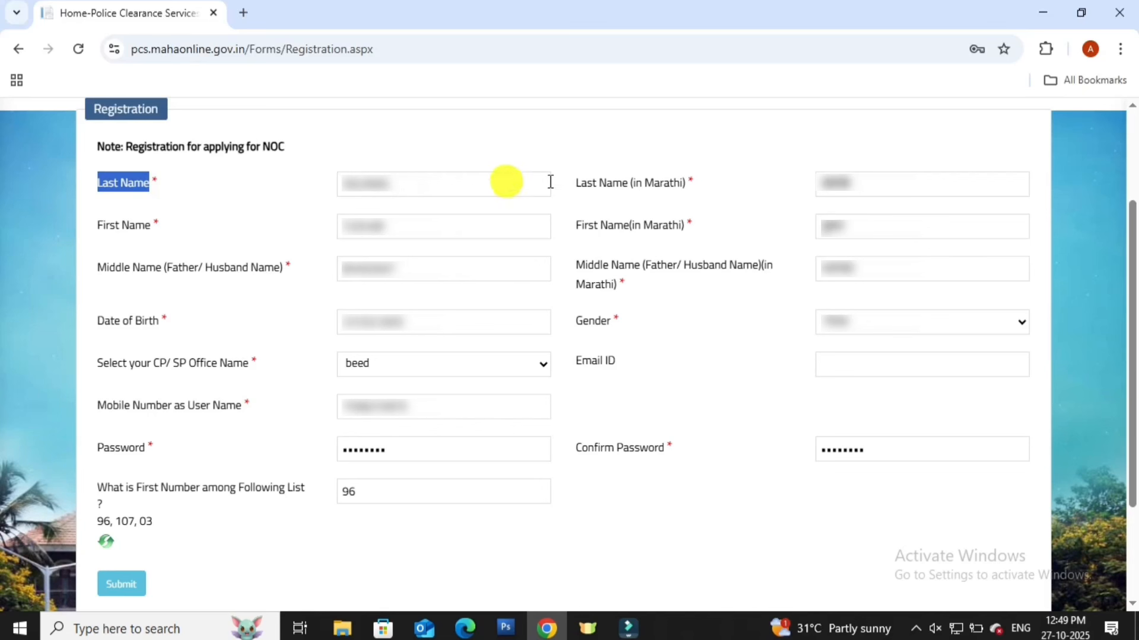
drag(575, 182, 686, 183)
click(745, 186)
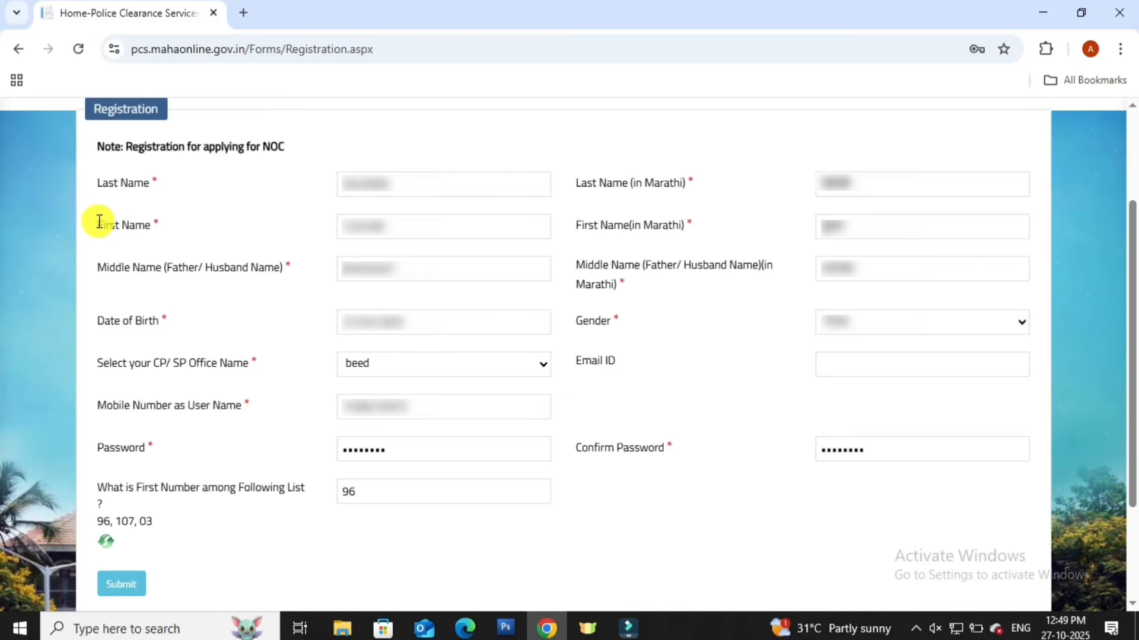
drag(99, 222, 157, 225)
click(158, 225)
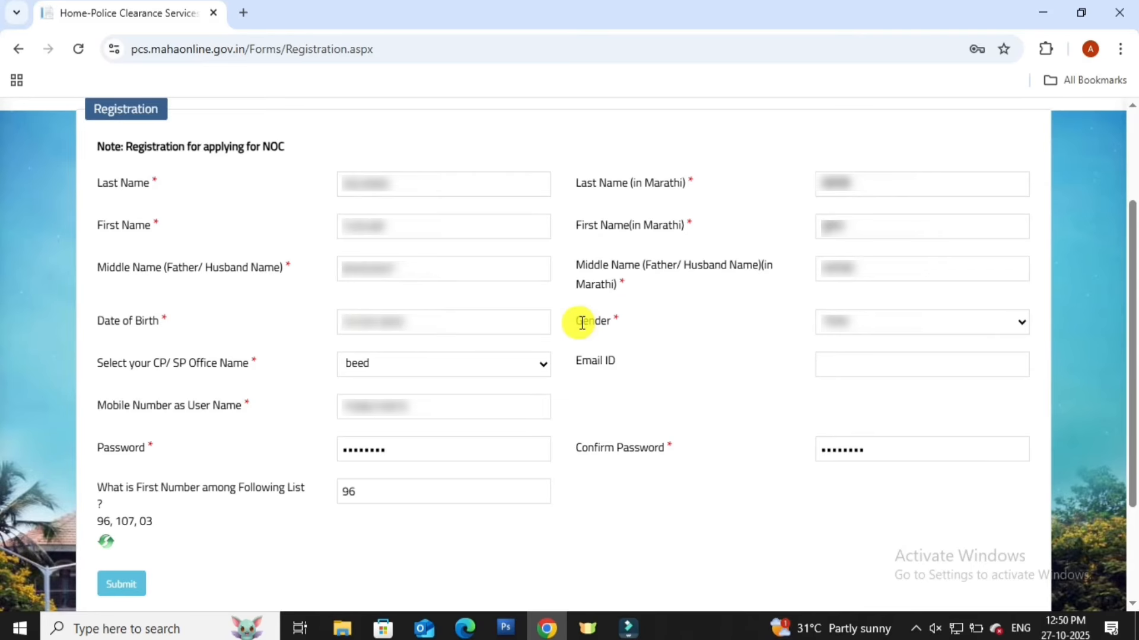
drag(578, 321, 626, 333)
click(859, 331)
click(859, 327)
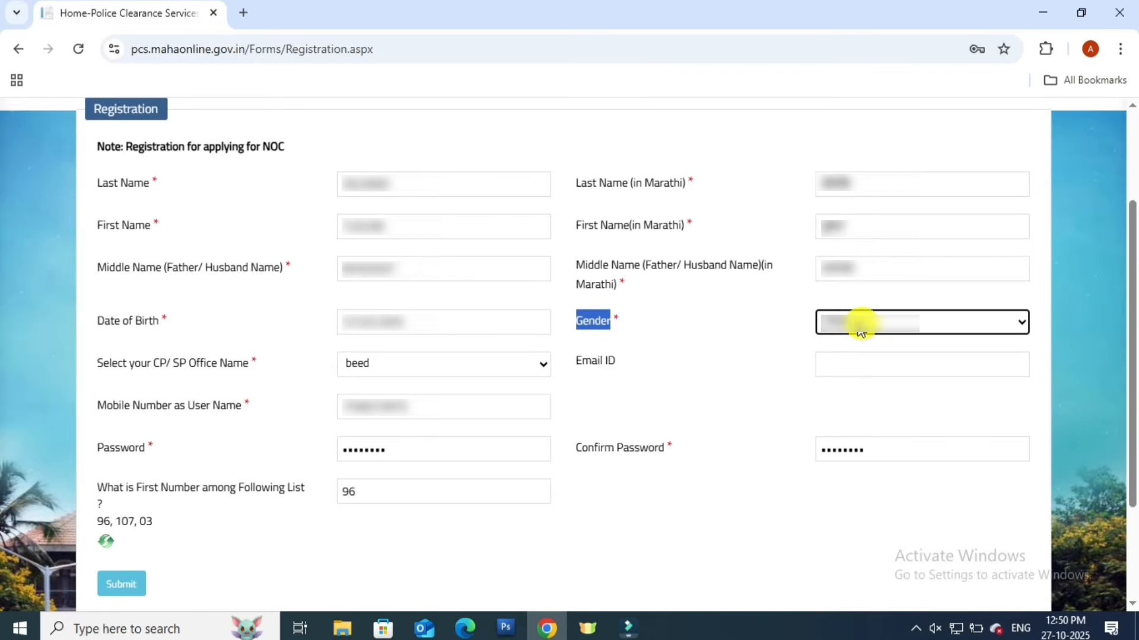
click(716, 334)
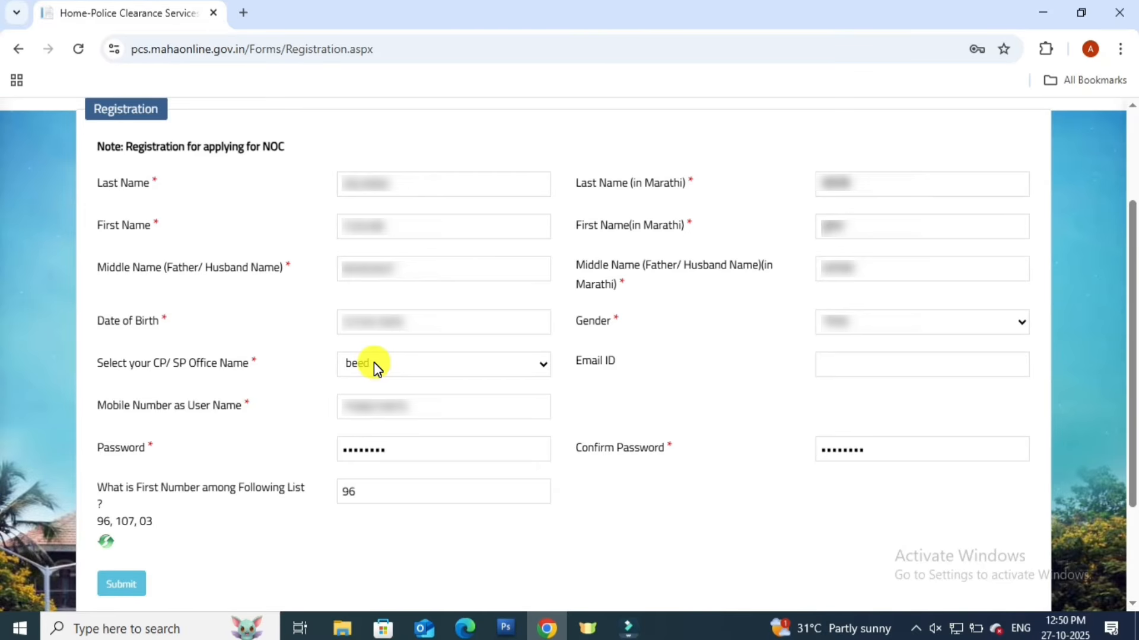
double_click(592, 361)
click(632, 365)
Submit the registration form and verify the account with the received verification code, acknowledging the information message
click(116, 586)
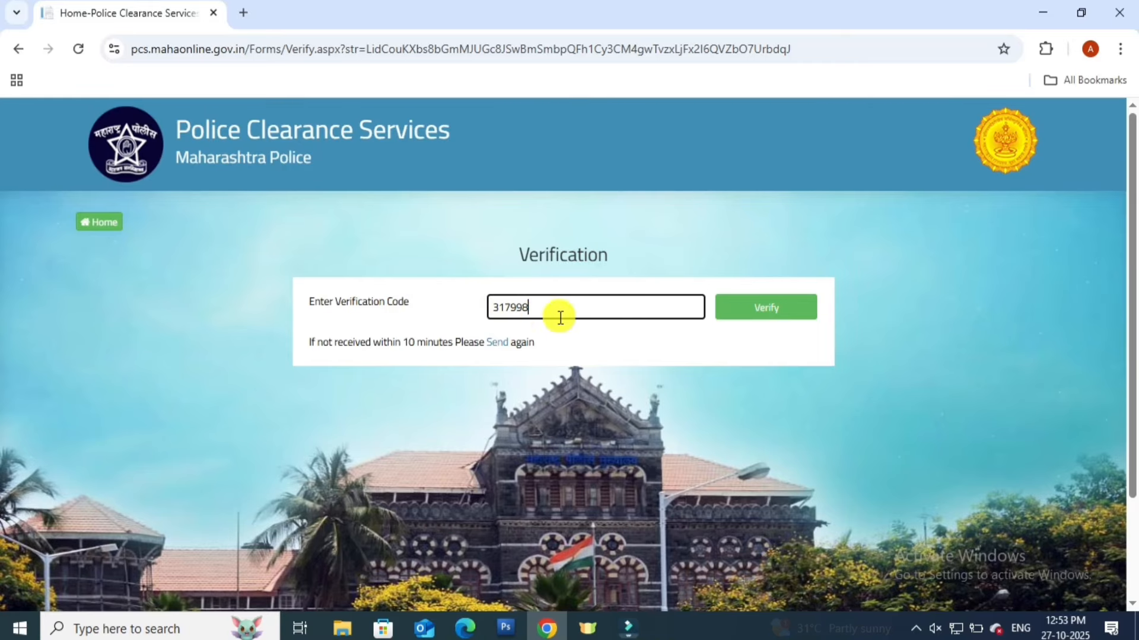
click(763, 309)
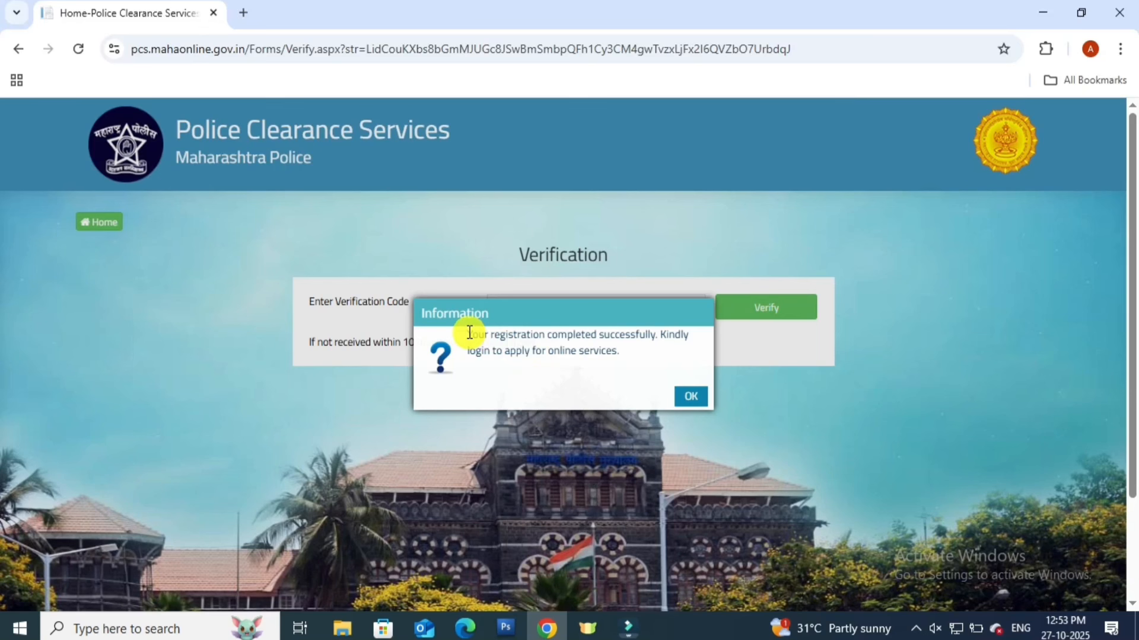
drag(471, 333, 657, 333)
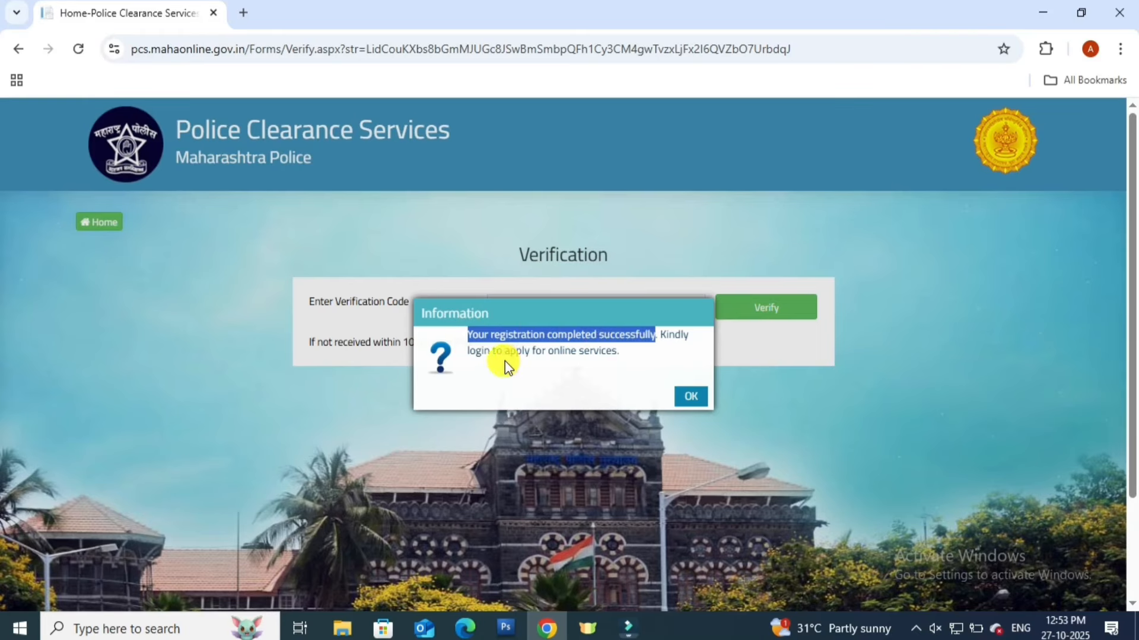
click(667, 378)
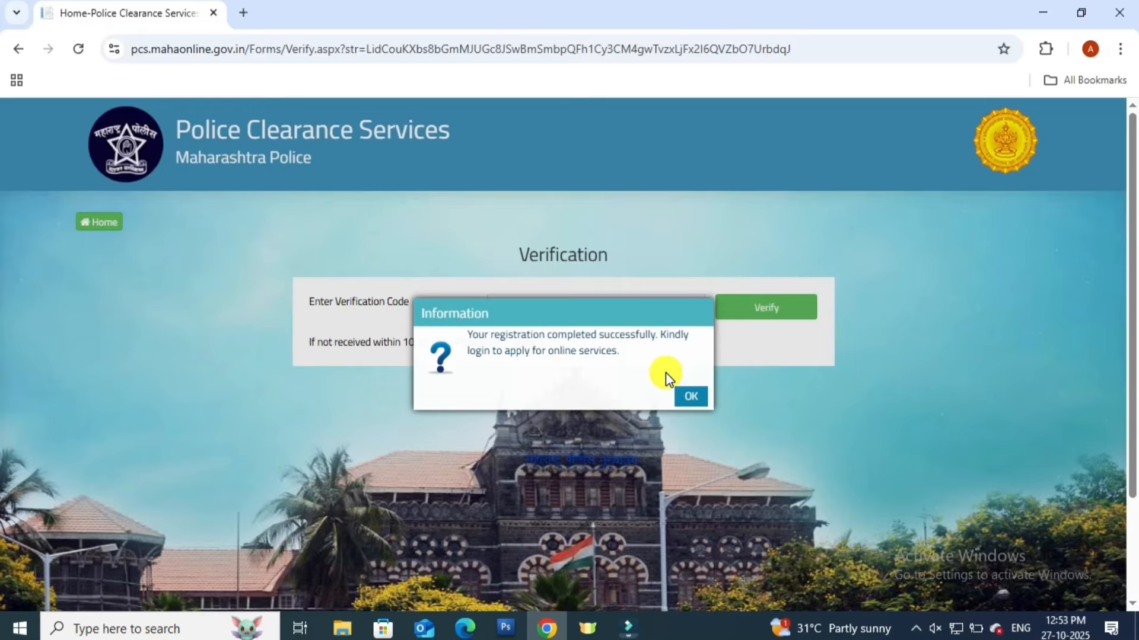
click(689, 398)
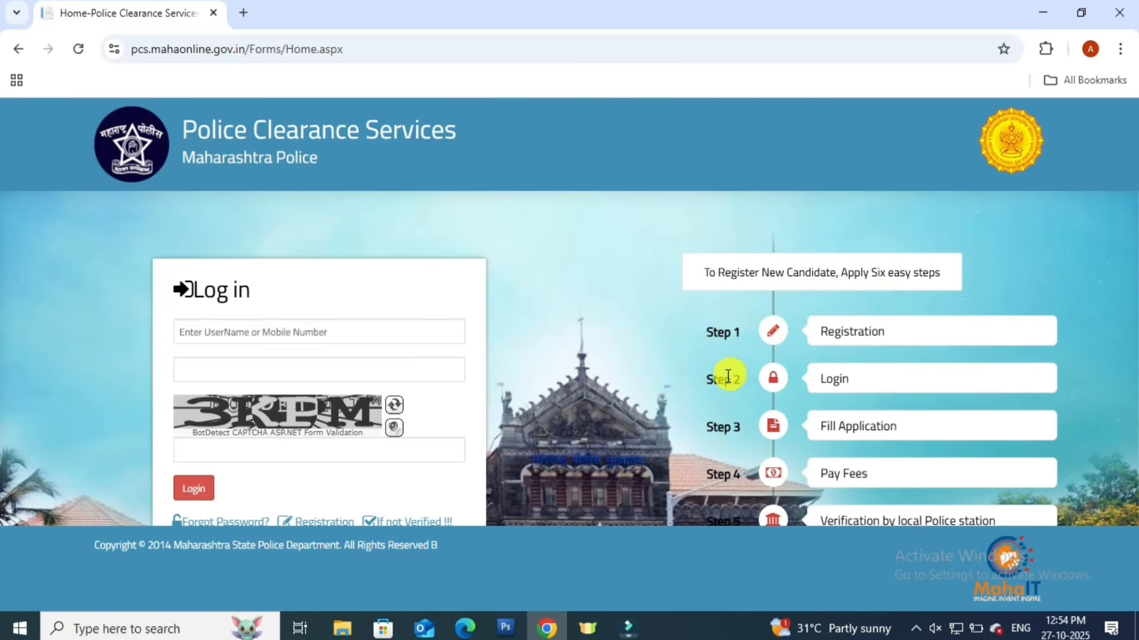
Log in to the portal with the registered mobile number, the account password and the captcha text
drag(707, 380, 743, 384)
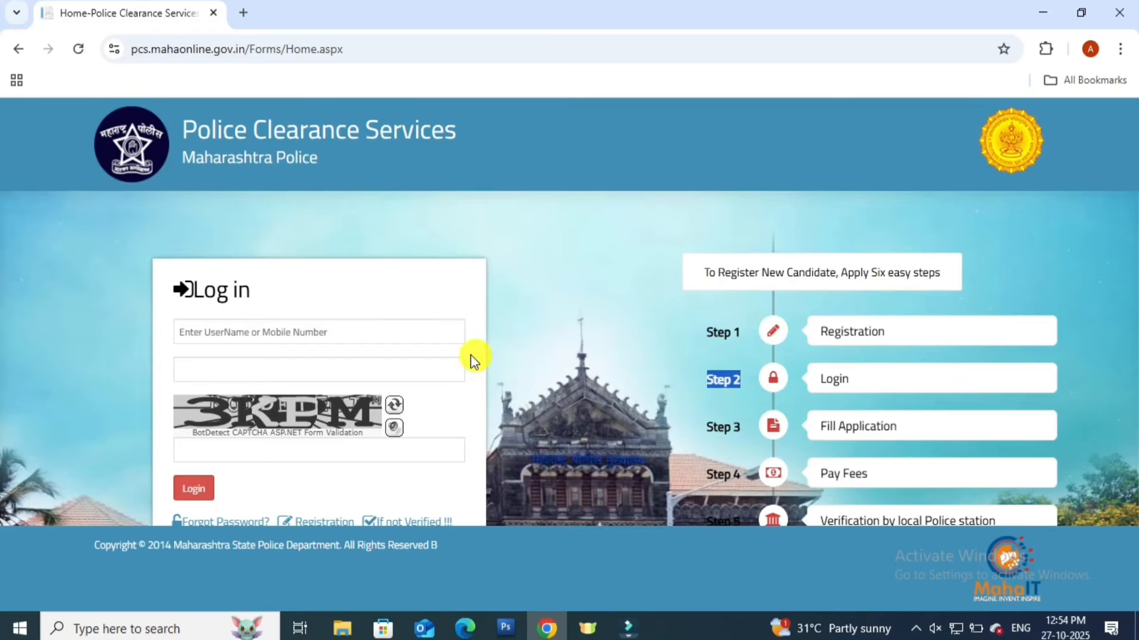
click(391, 337)
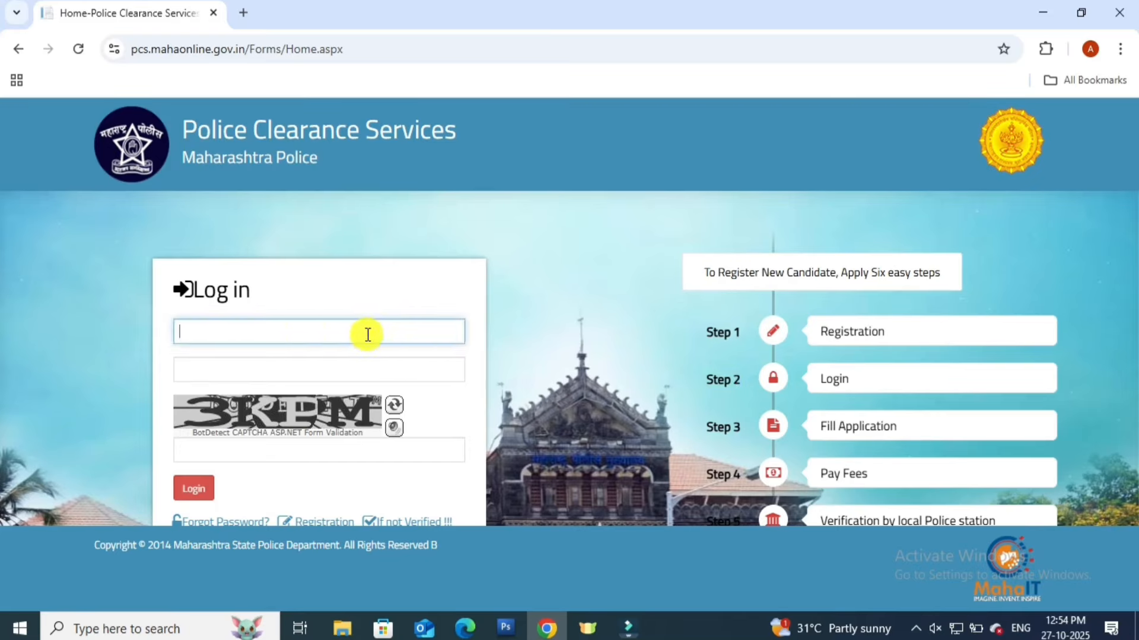
click(395, 353)
click(335, 371)
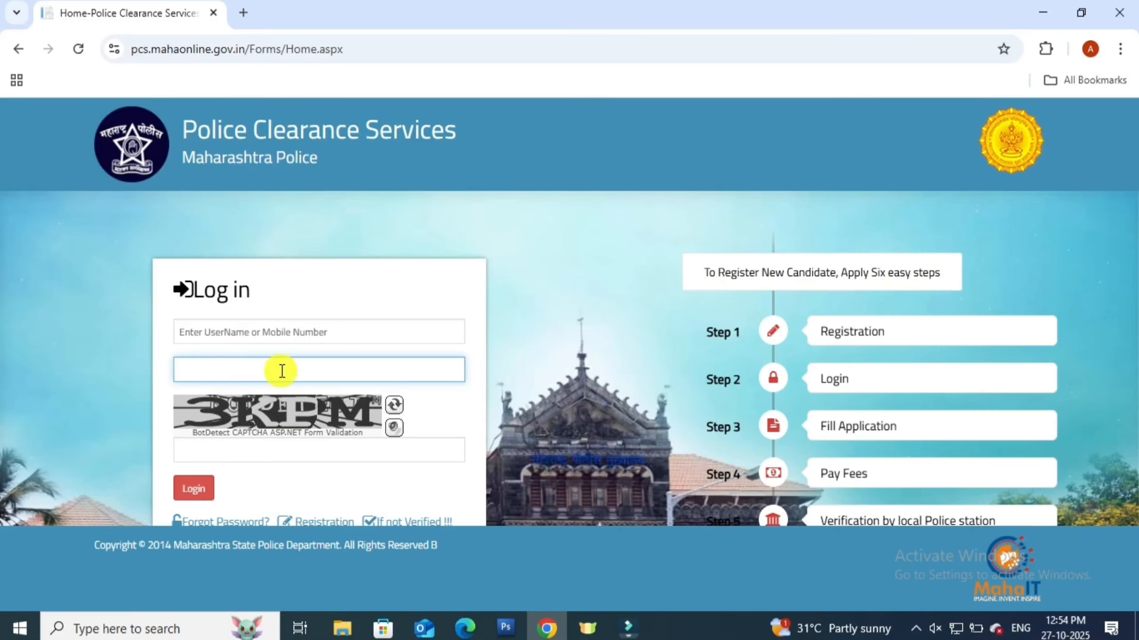
key(ctrl+v)
click(195, 455)
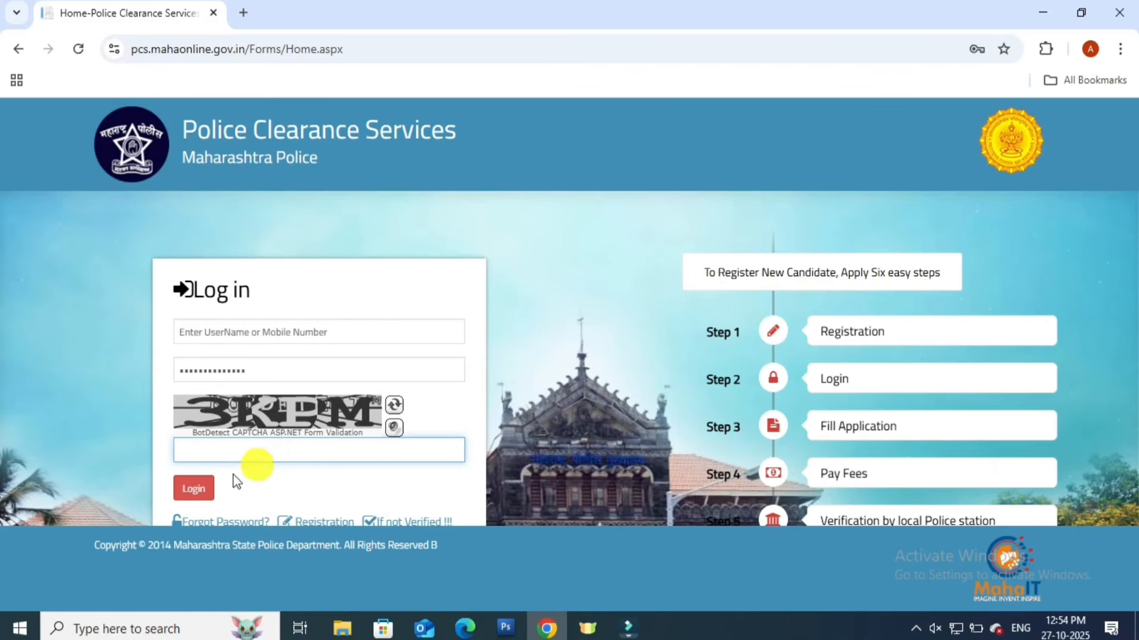
click(191, 492)
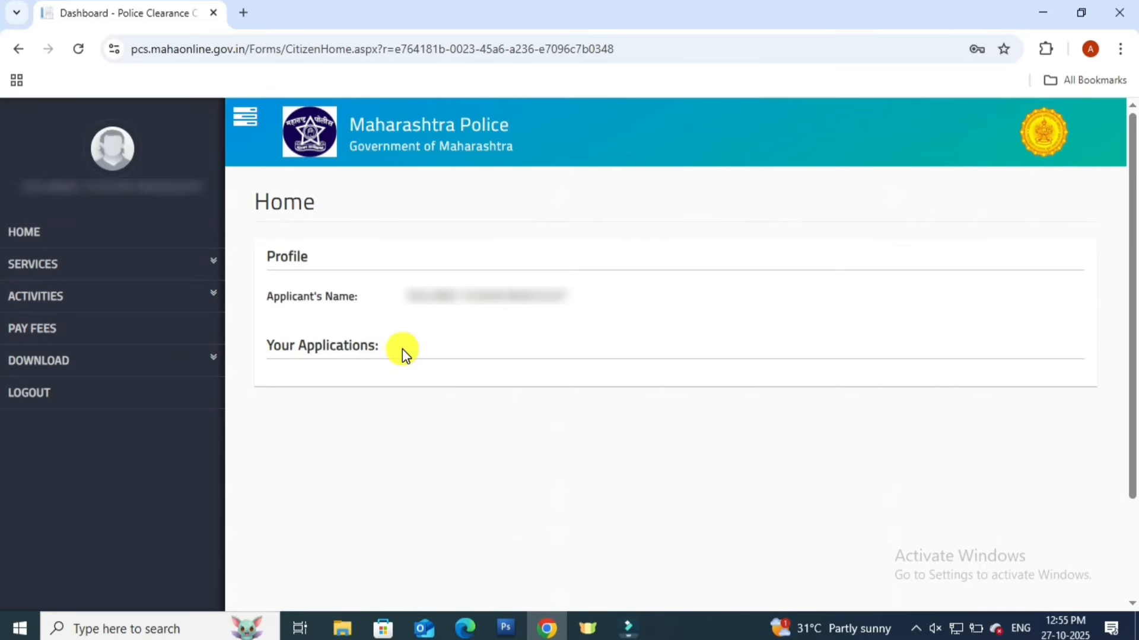
Open the Character Certificate service and continue past the document instructions to the Address Information page
click(167, 277)
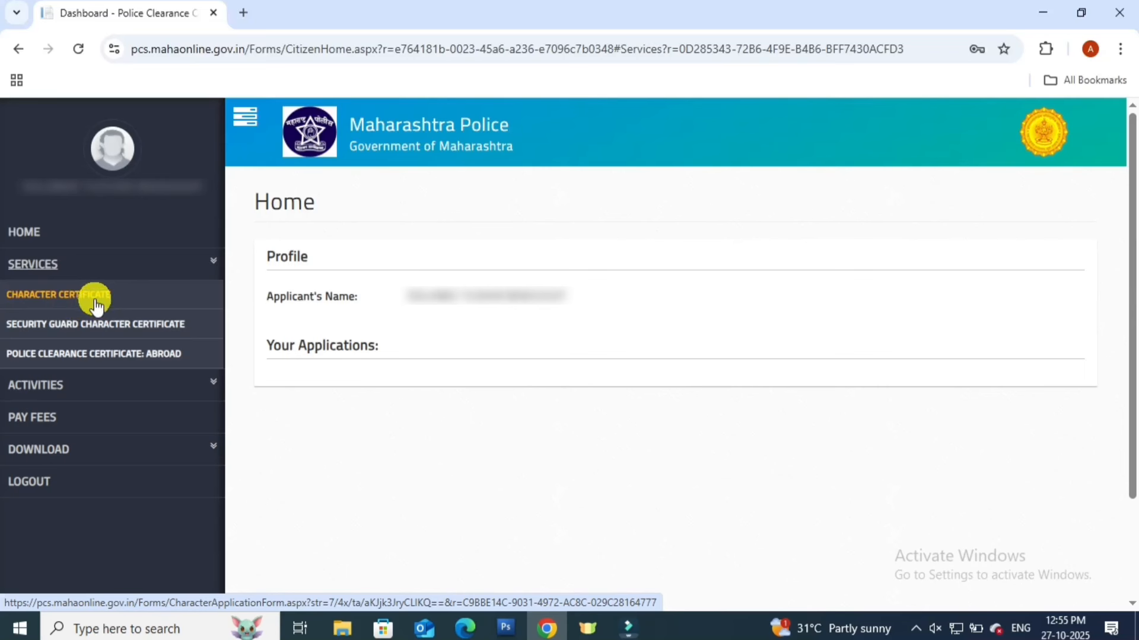
click(59, 297)
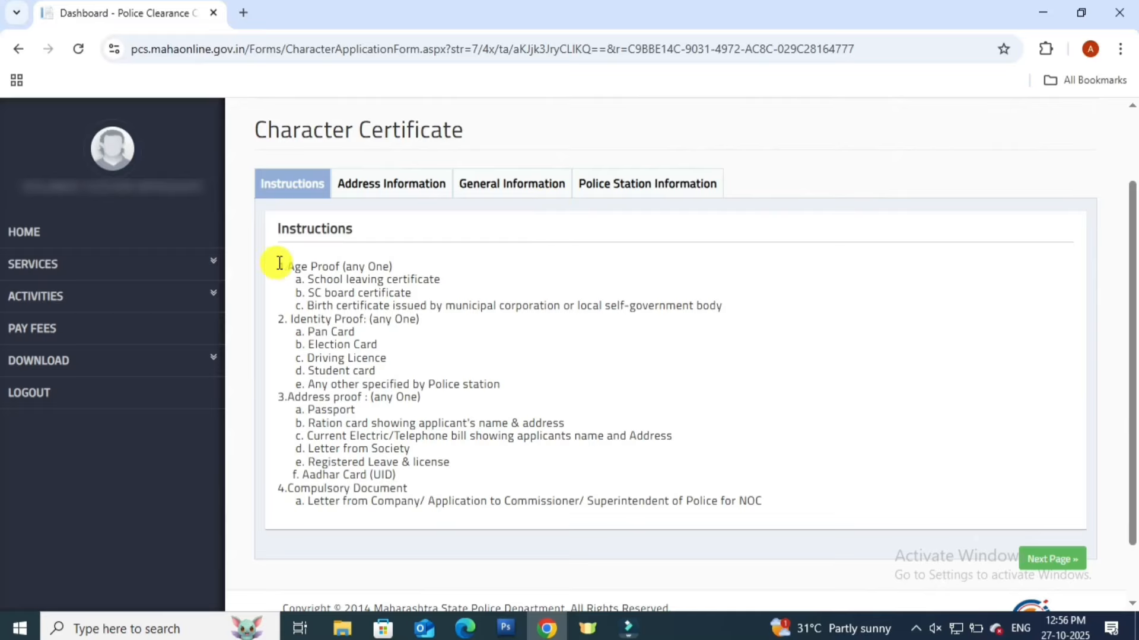
drag(274, 261, 780, 494)
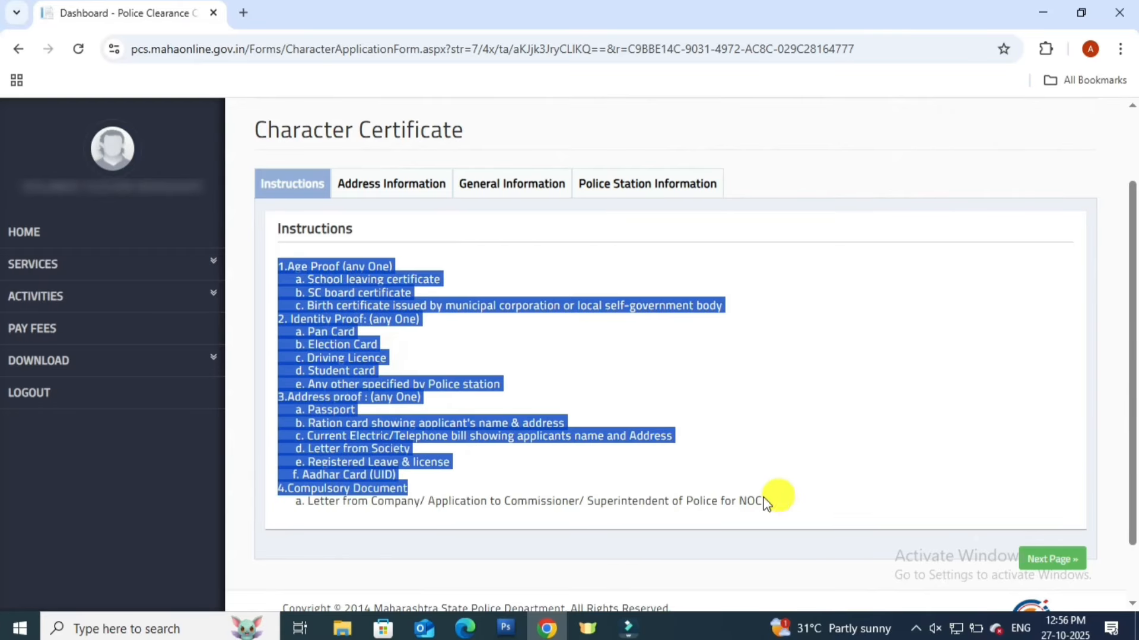
click(789, 510)
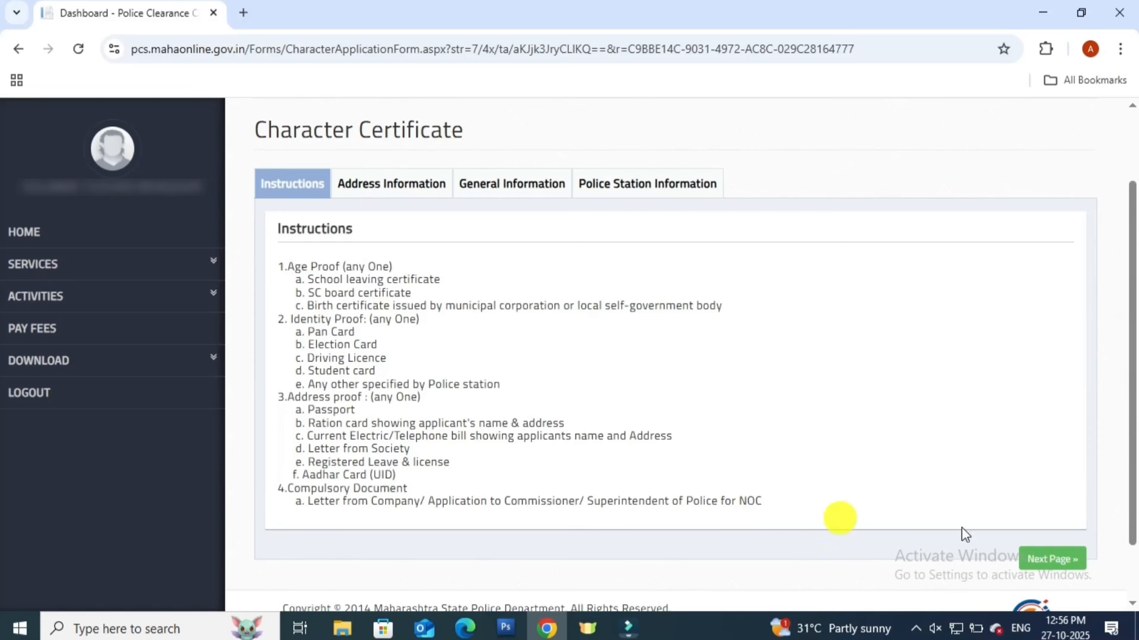
click(1045, 570)
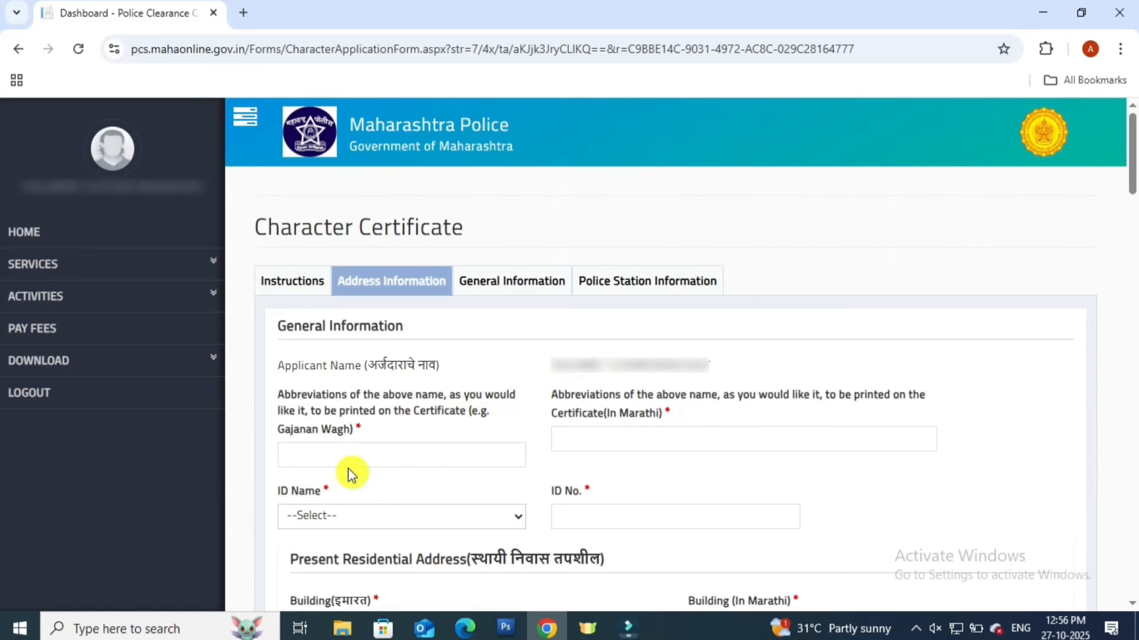
click(326, 455)
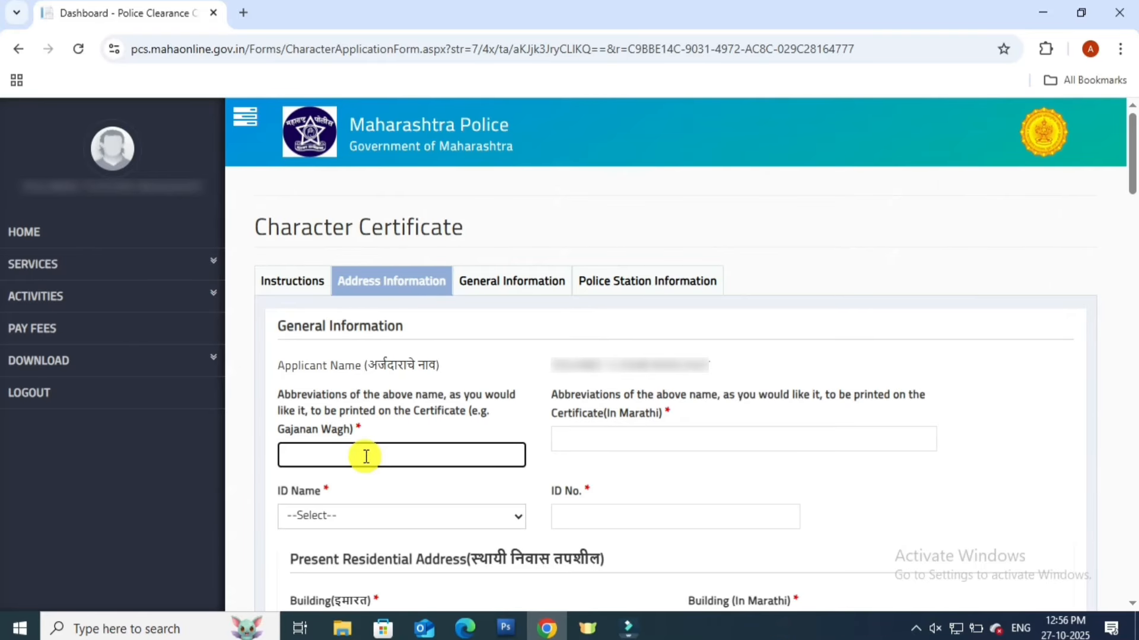
click(584, 439)
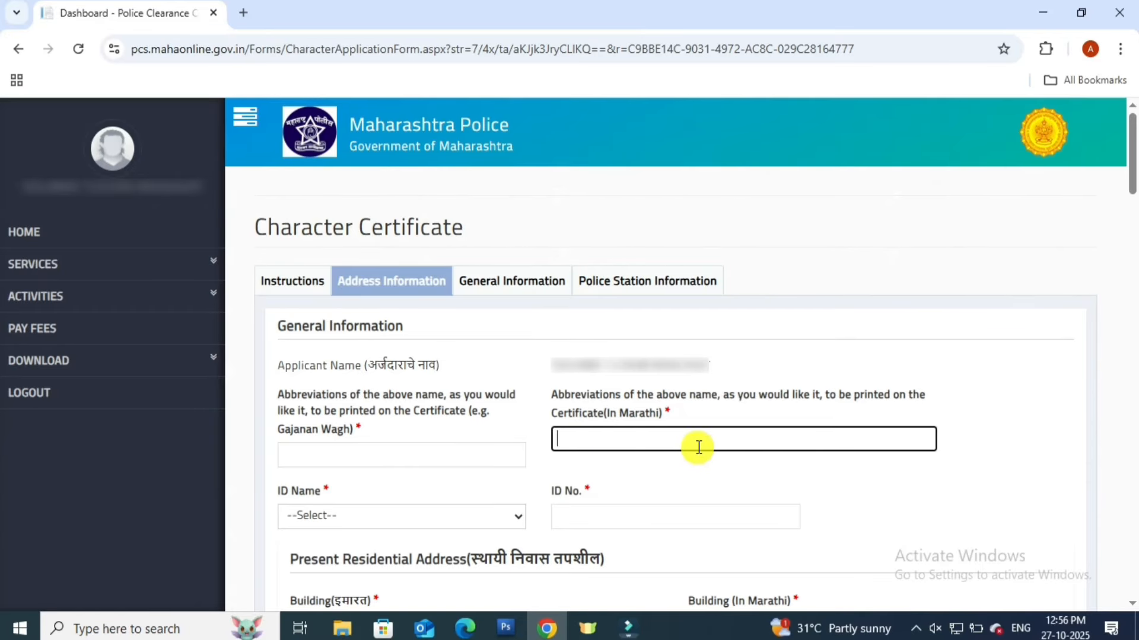
click(638, 468)
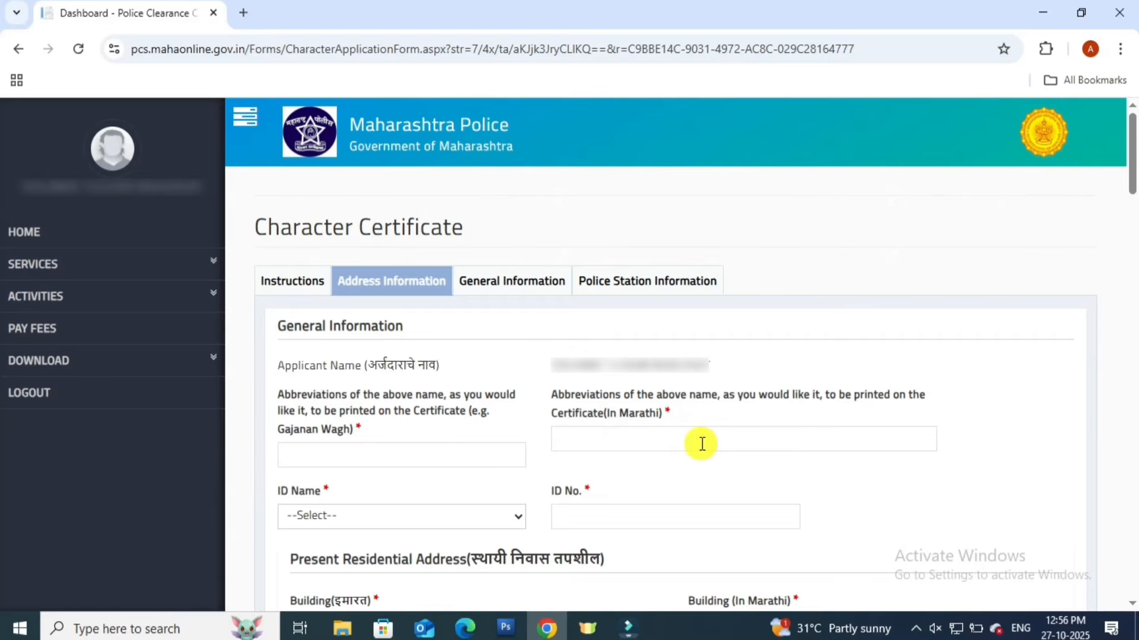
Set the ID name to Others and enter AADHAR as the document name
drag(277, 491, 356, 486)
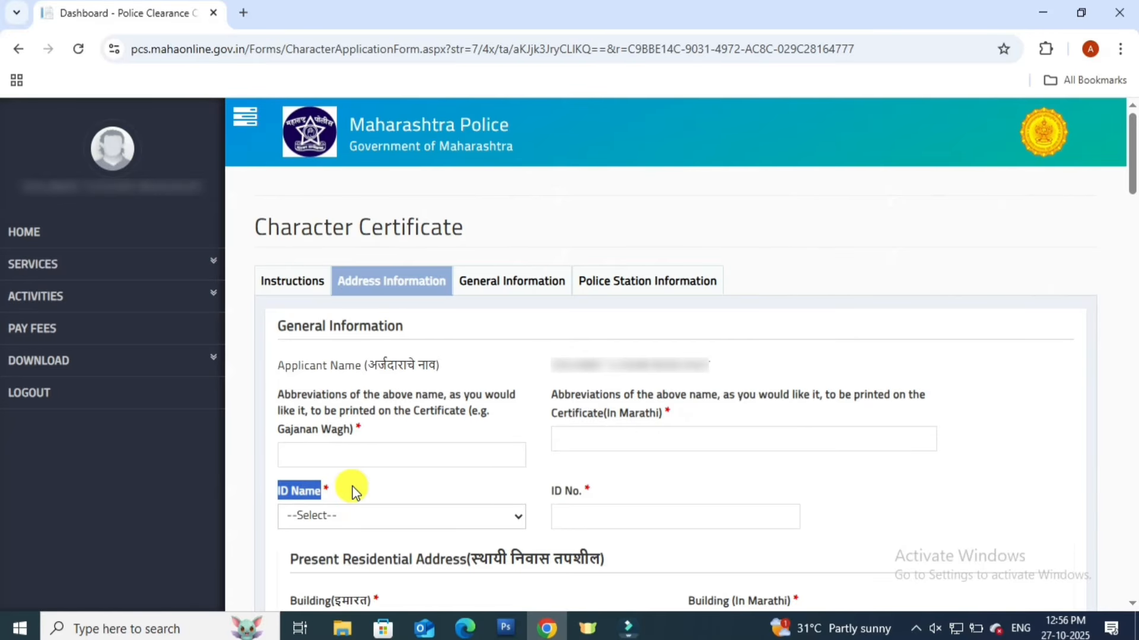
click(342, 514)
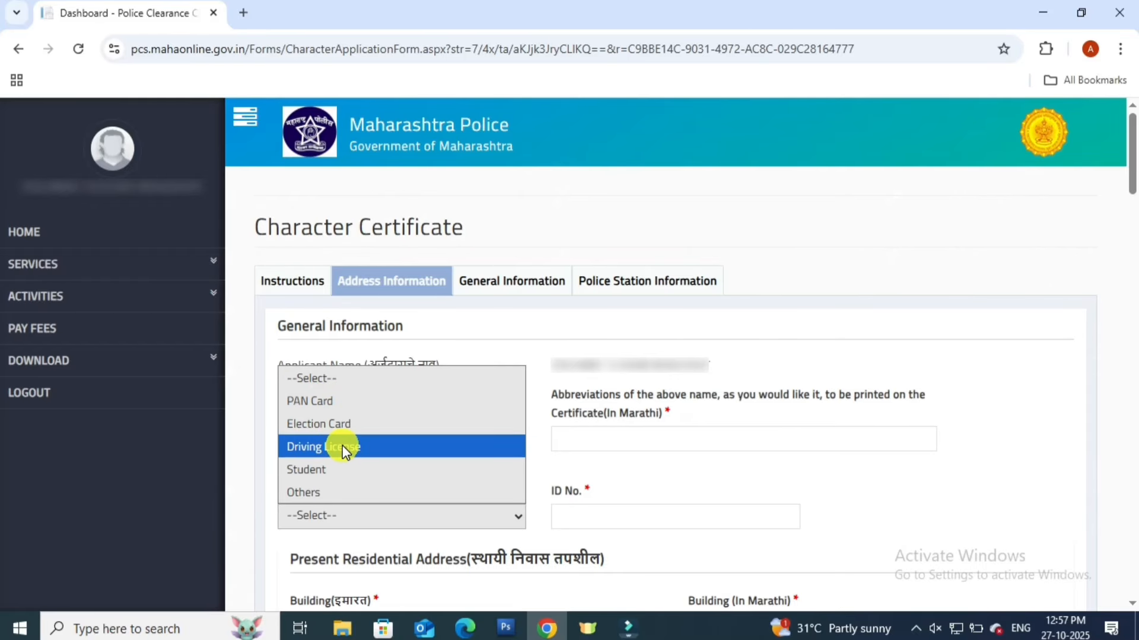
click(320, 494)
click(328, 541)
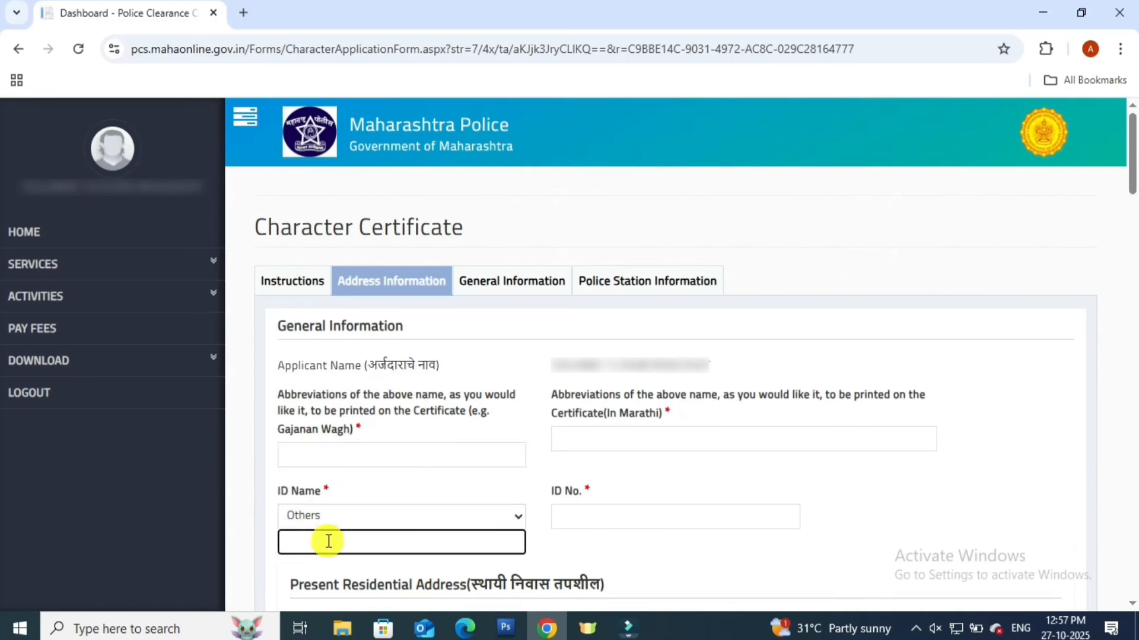
text(AADHAR)
click(552, 526)
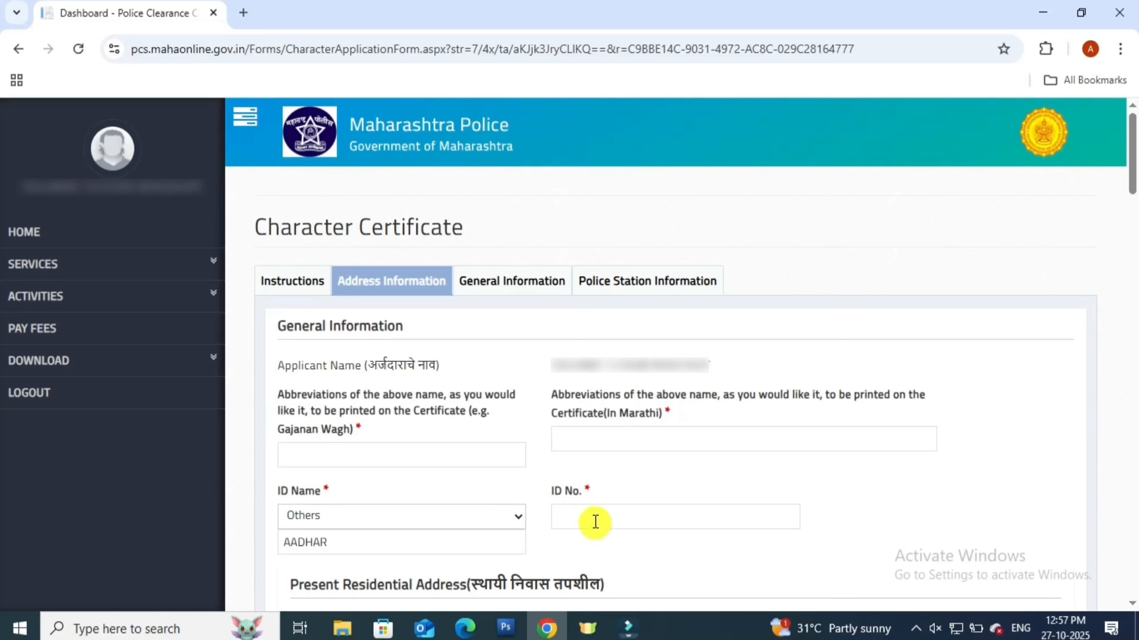
Examine the ID number field and the Present Residential Address fields
drag(546, 491, 584, 495)
click(584, 516)
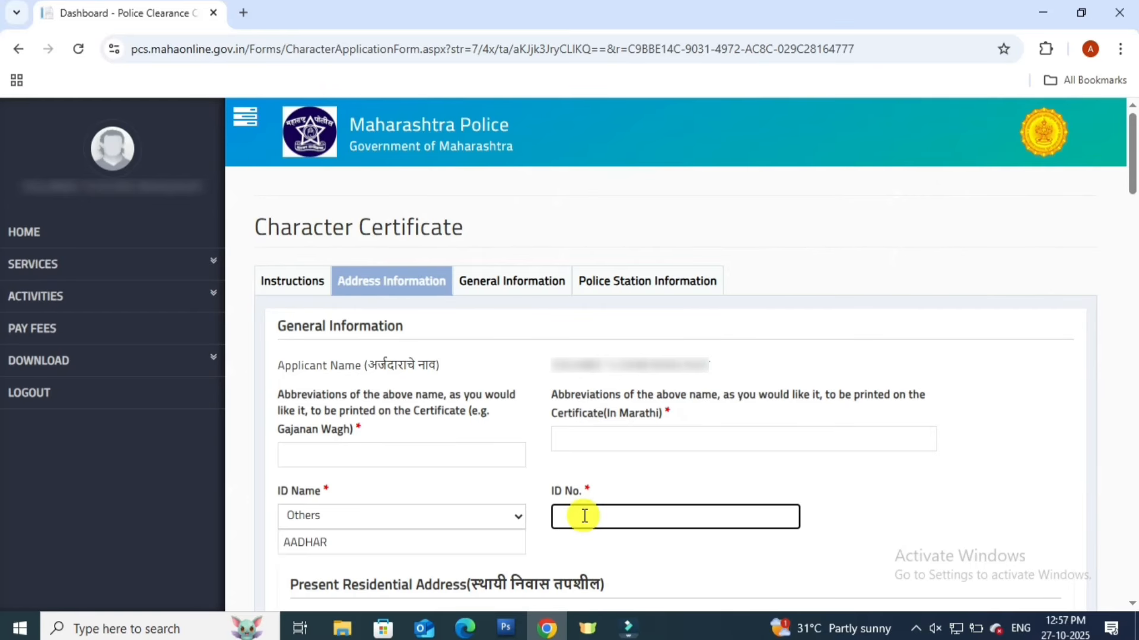
click(916, 529)
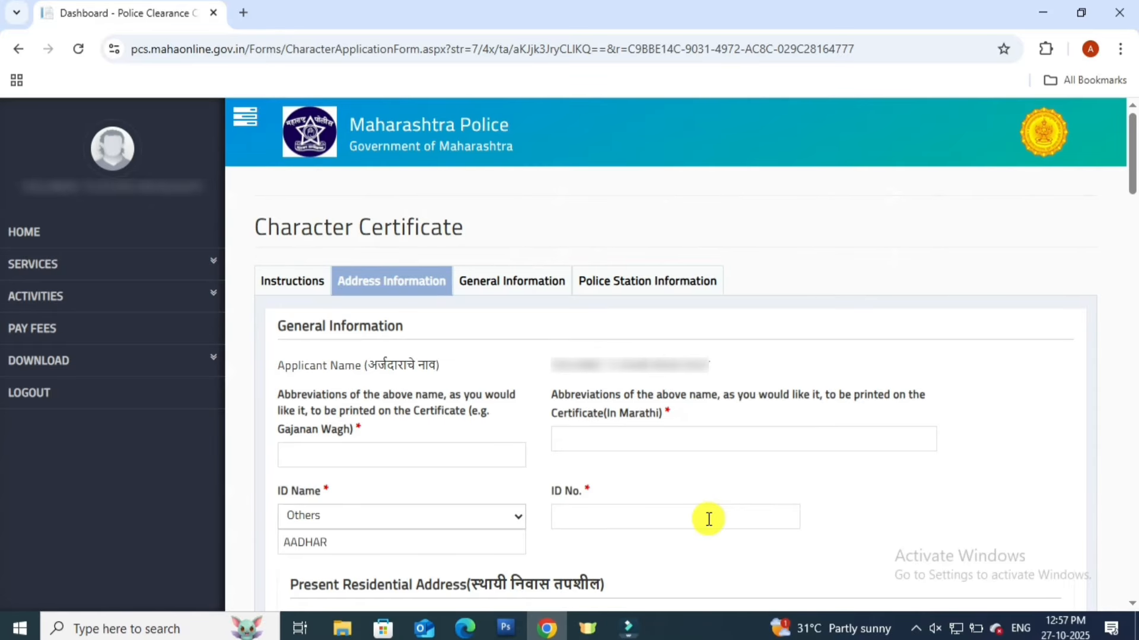
click(1128, 242)
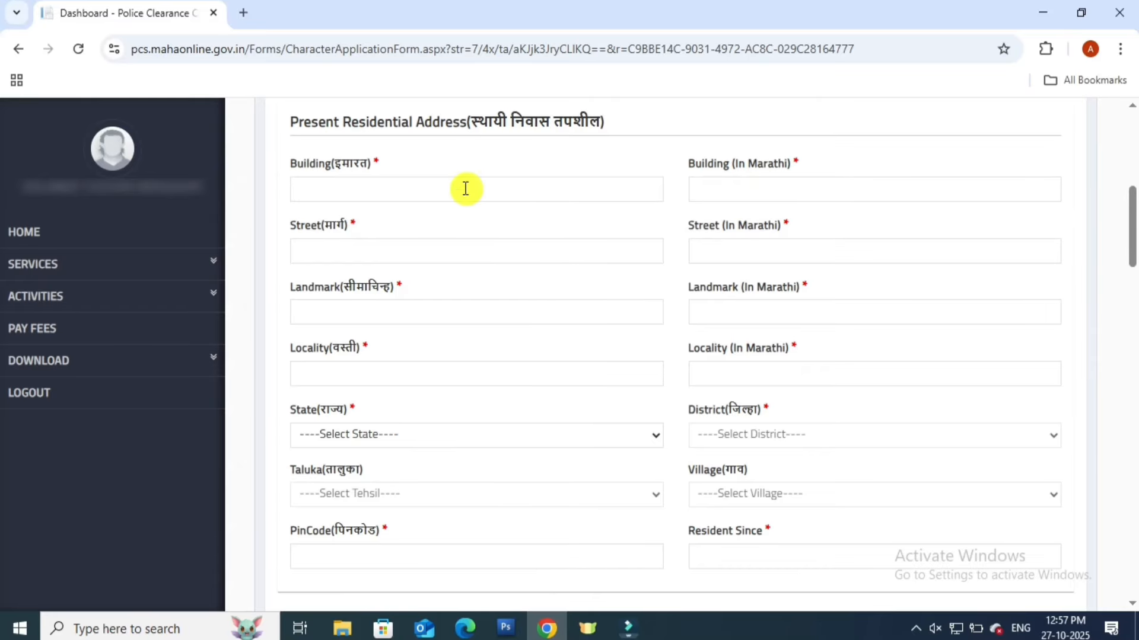
Set the state to MAHARASHTRA and the district to Beed in the Present Residential Address, checking the remaining address fields
click(370, 189)
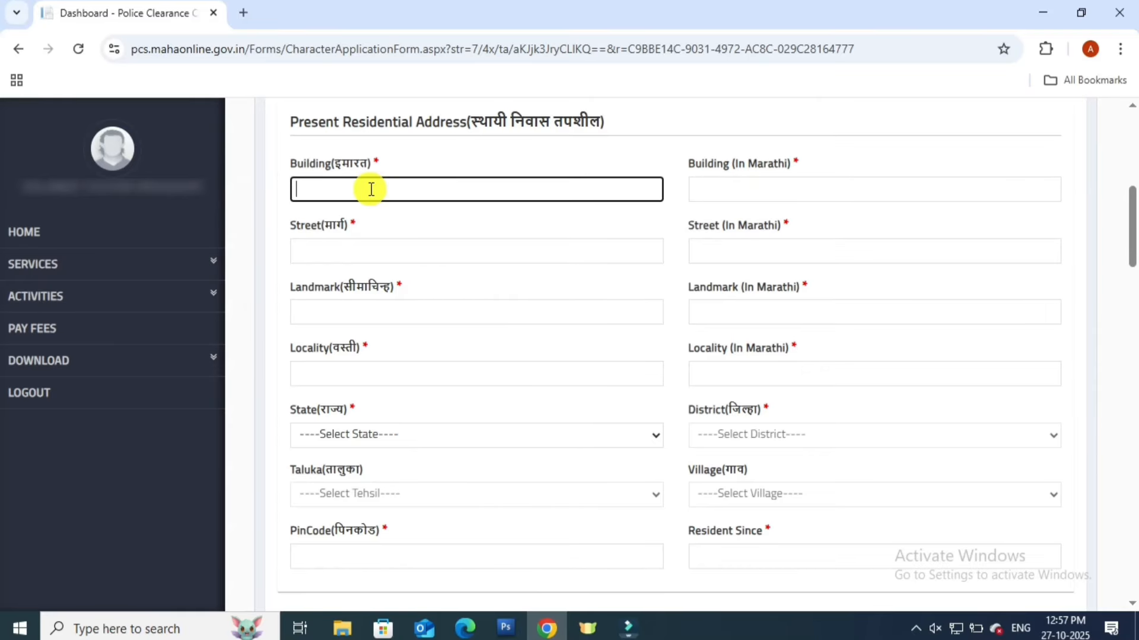
click(356, 251)
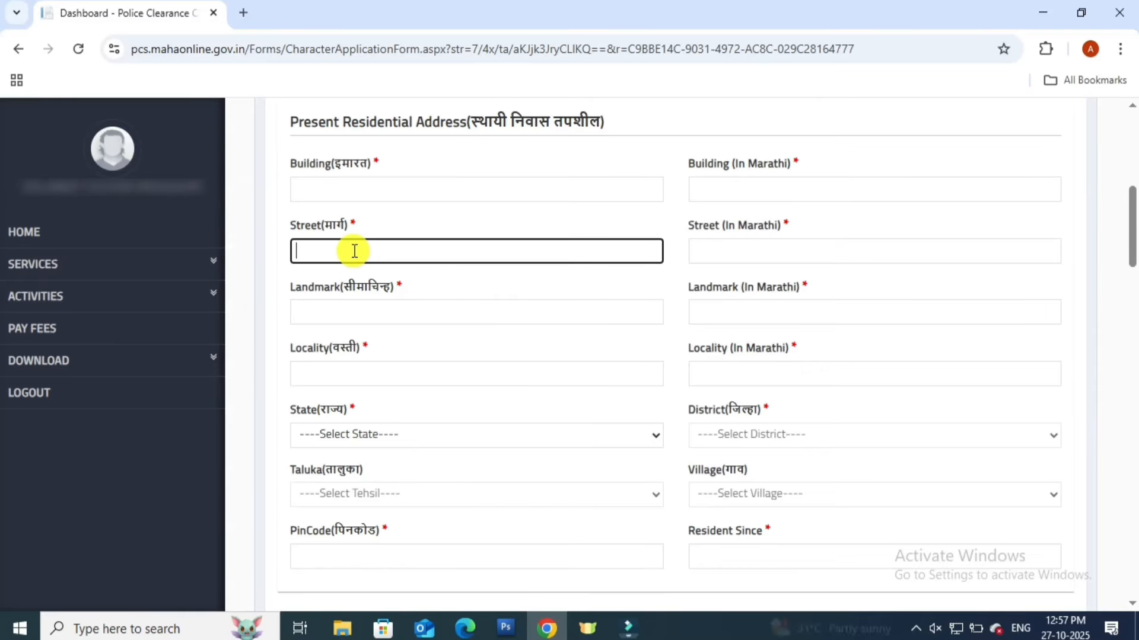
click(358, 313)
click(343, 372)
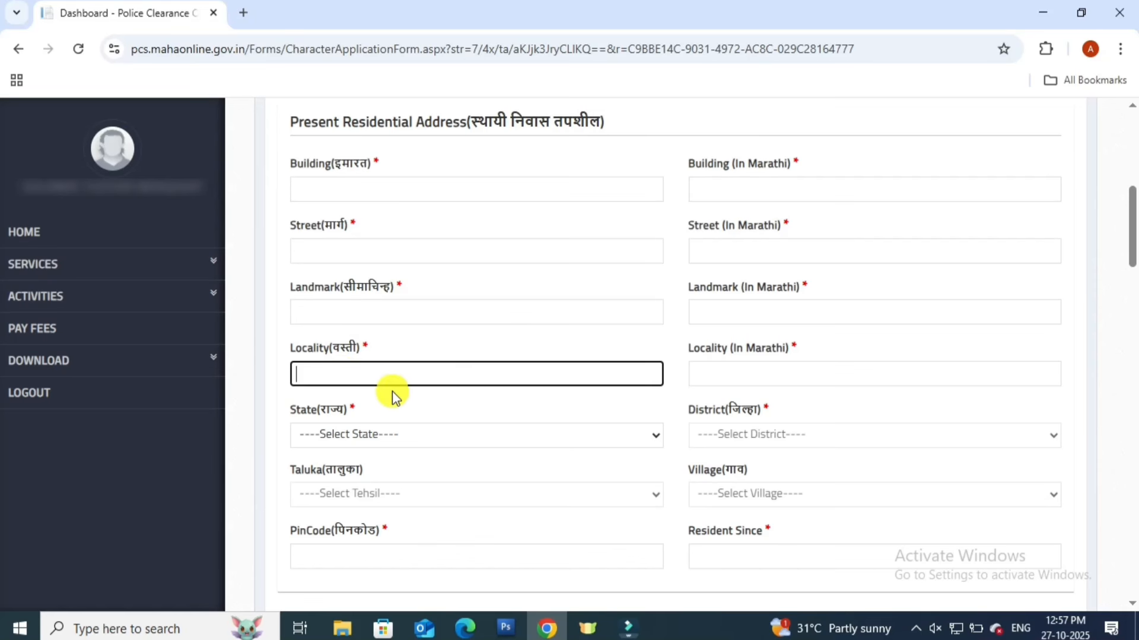
click(399, 436)
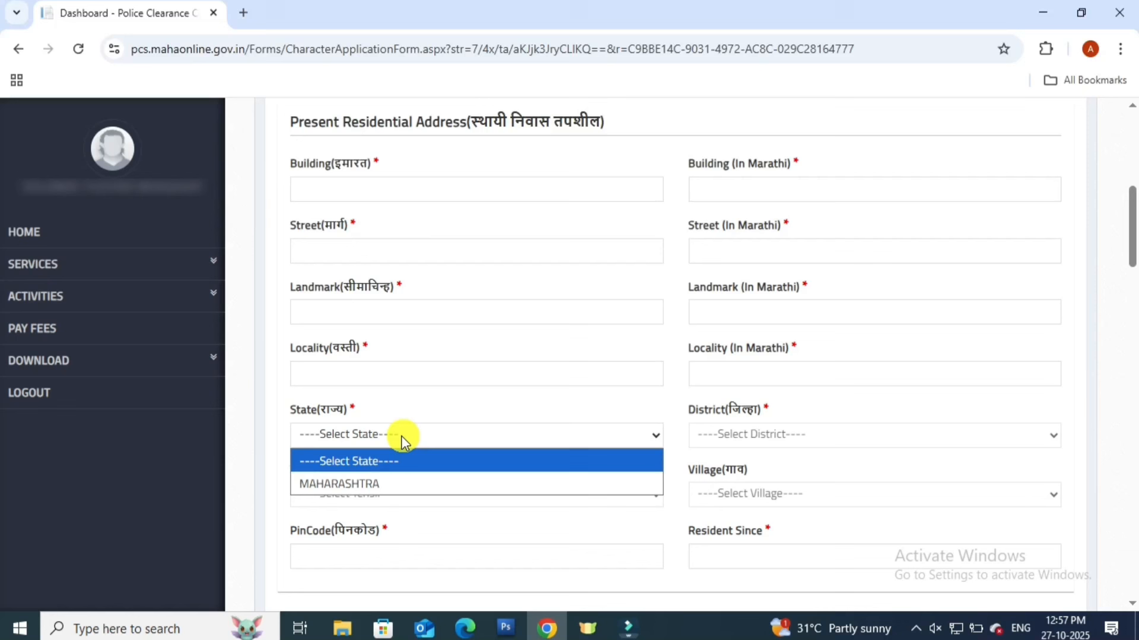
click(368, 484)
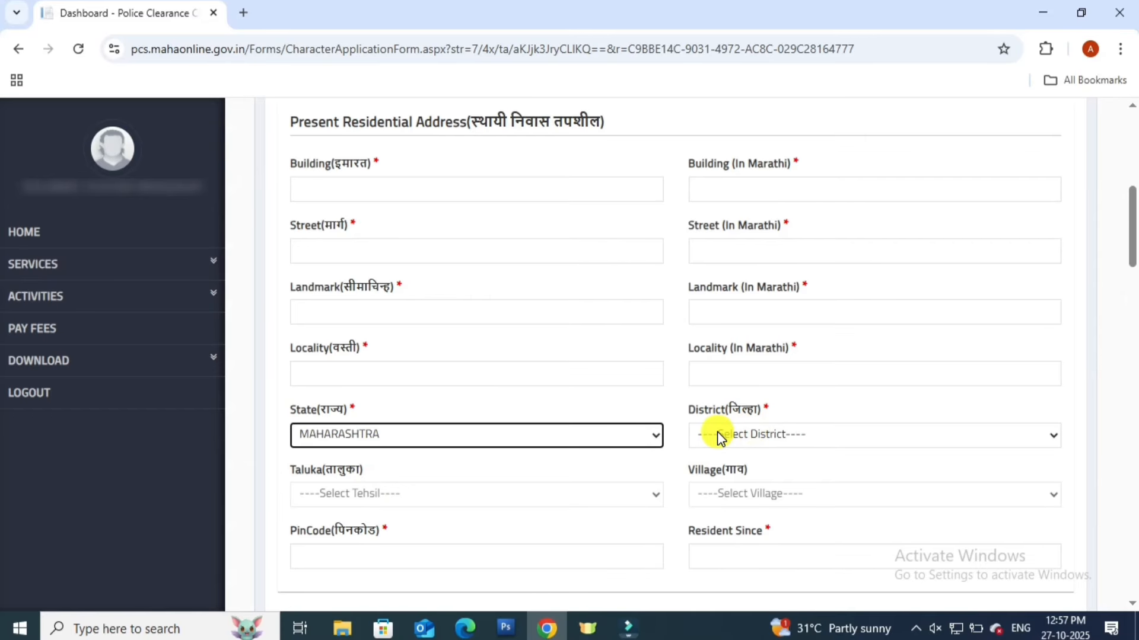
click(727, 440)
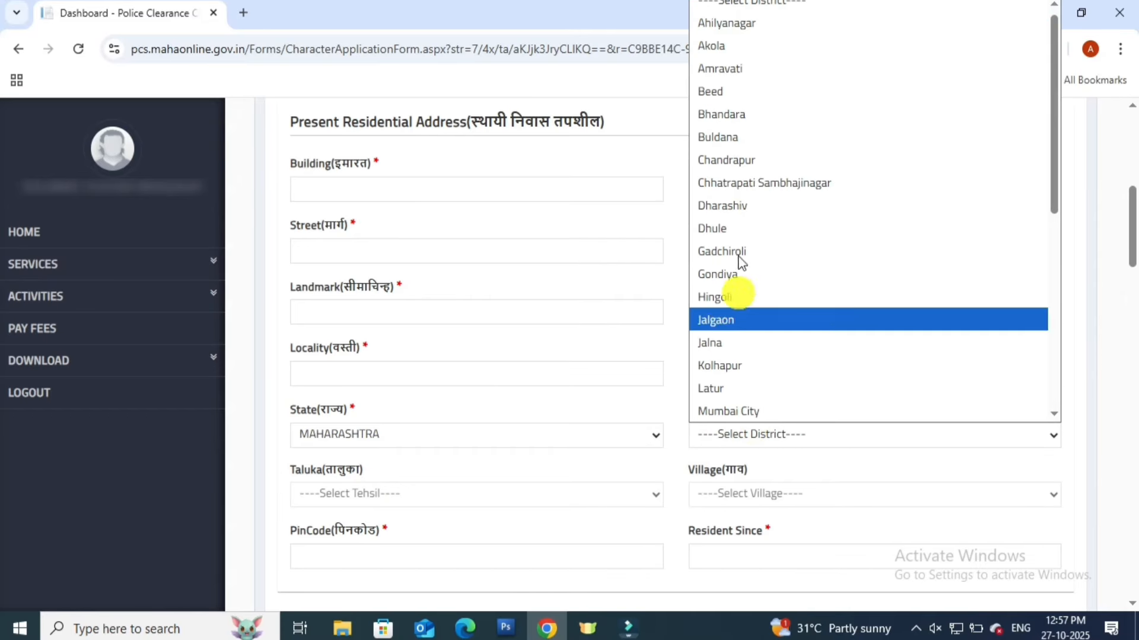
click(727, 94)
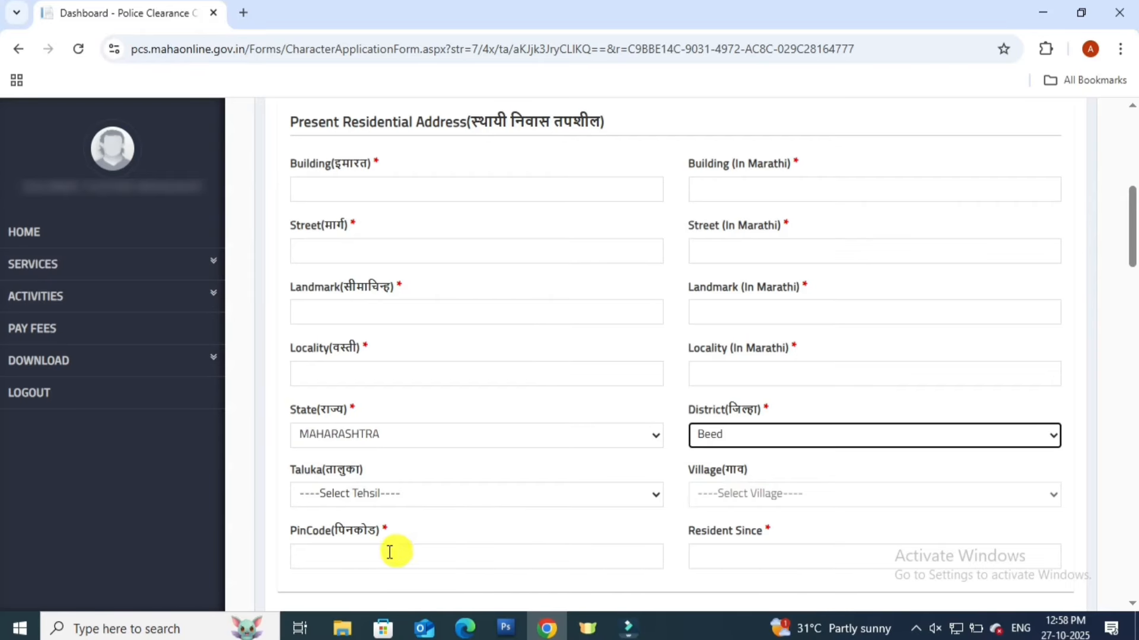
click(367, 557)
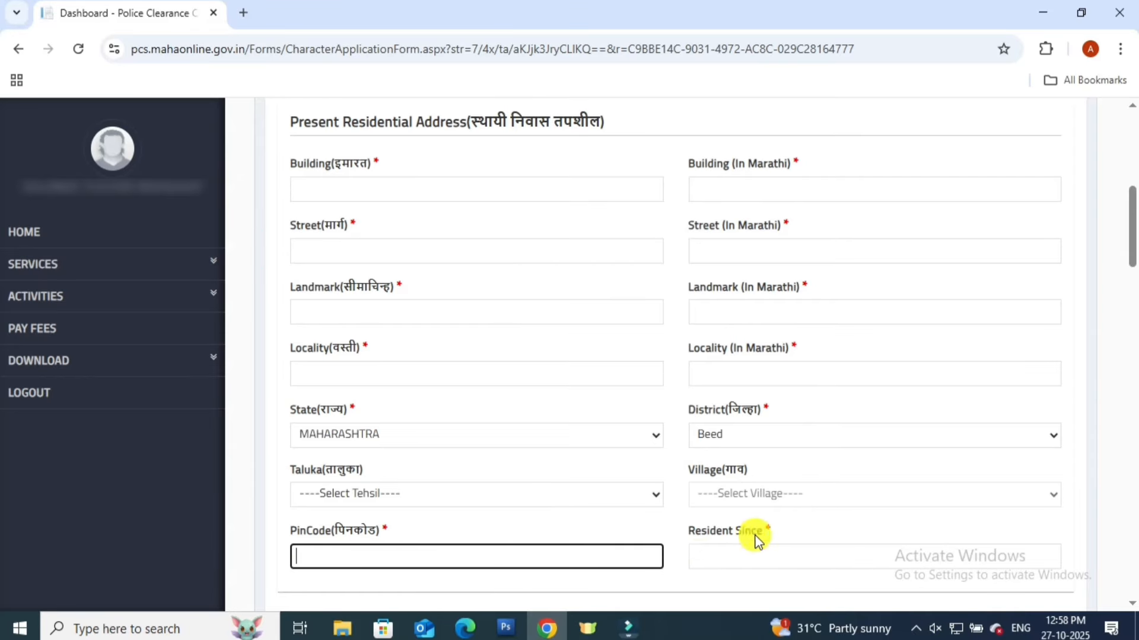
click(730, 557)
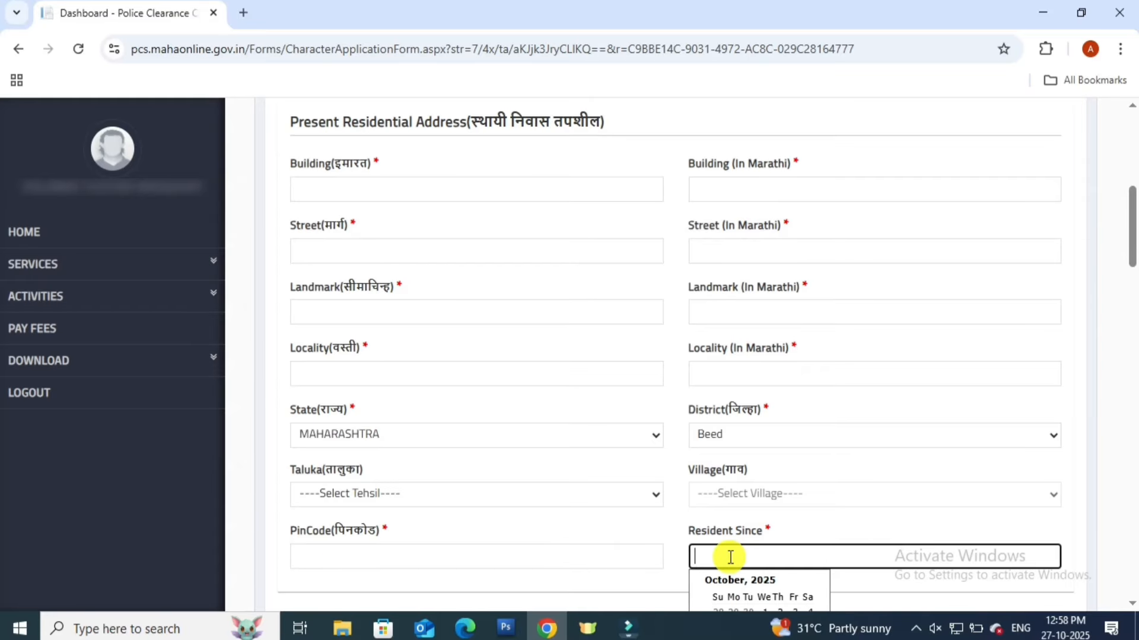
Mark the Native / Permanent Address as same as above
click(1135, 247)
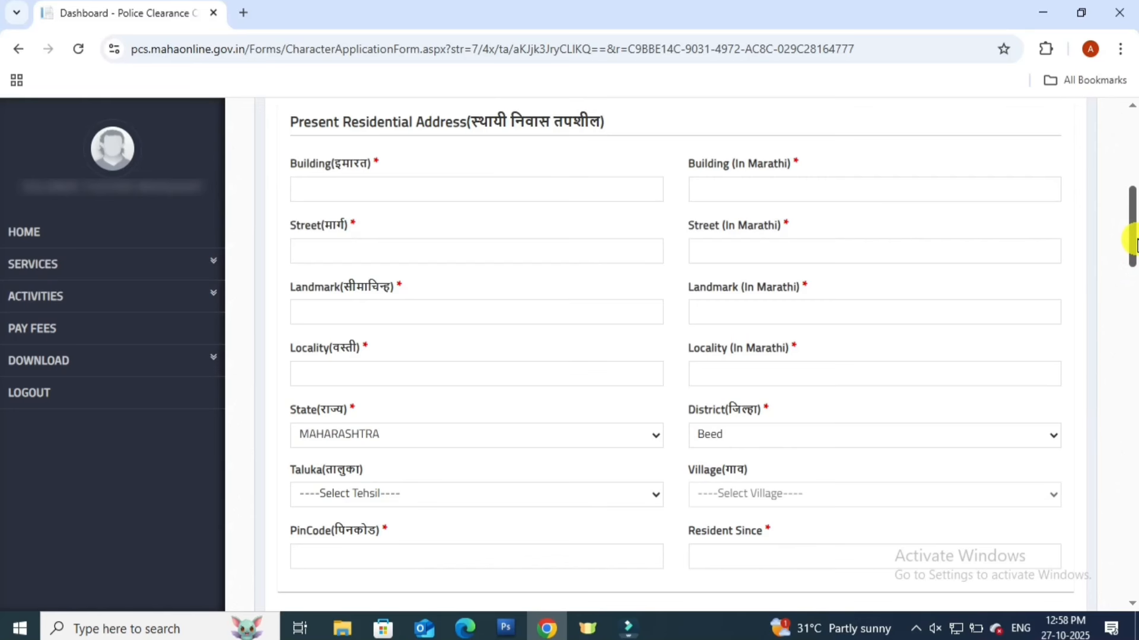
scroll(589, 143, down, 10)
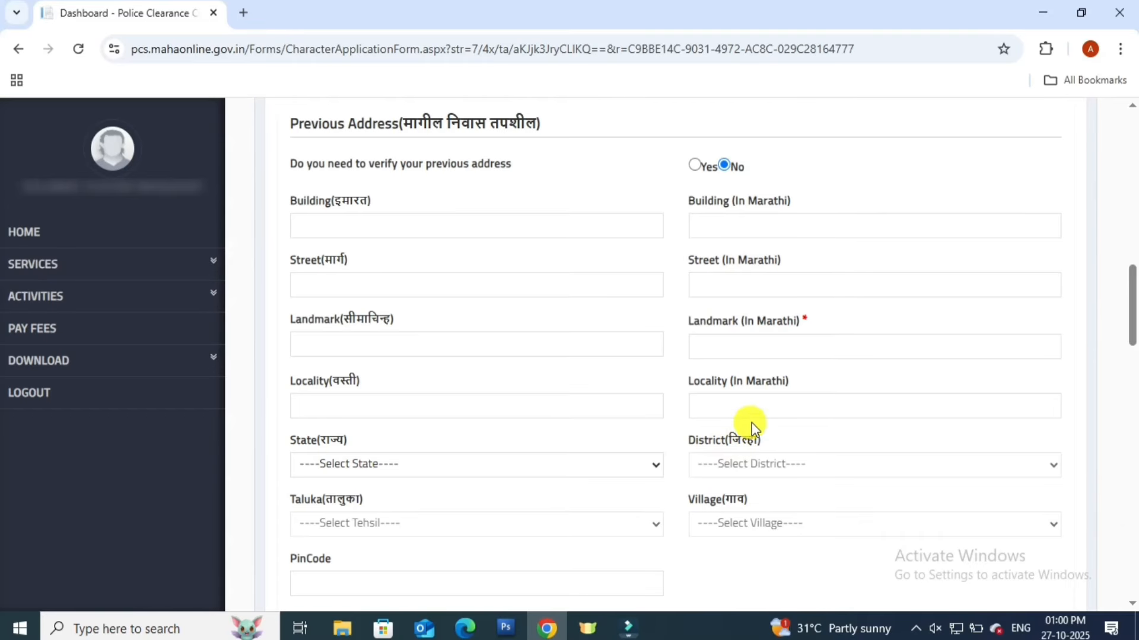
scroll(1132, 305, down, 10)
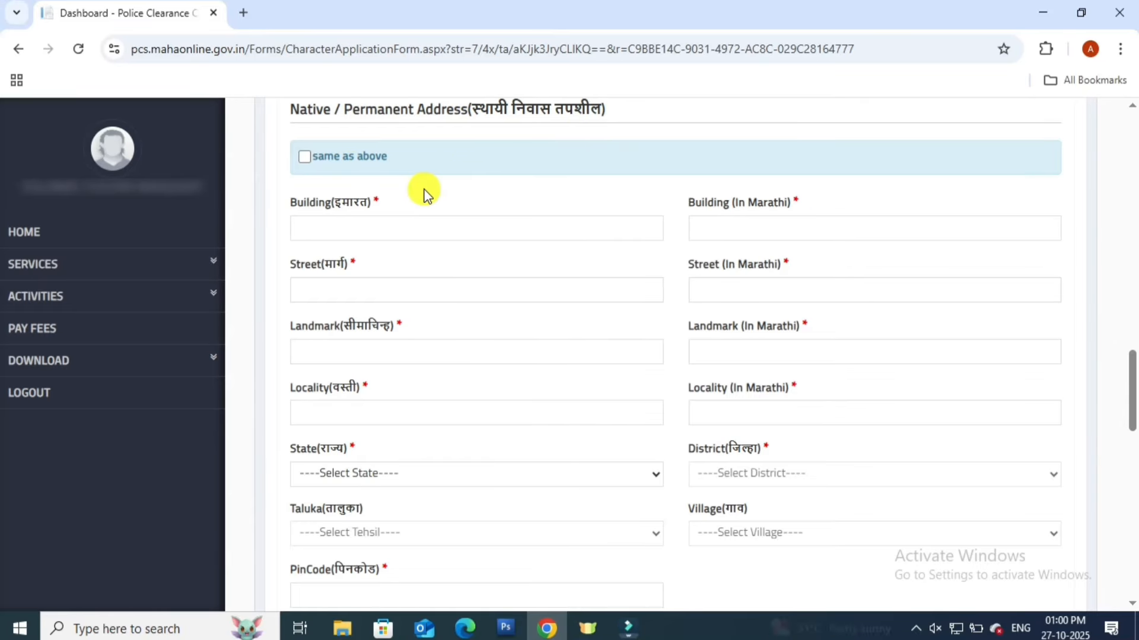
click(305, 156)
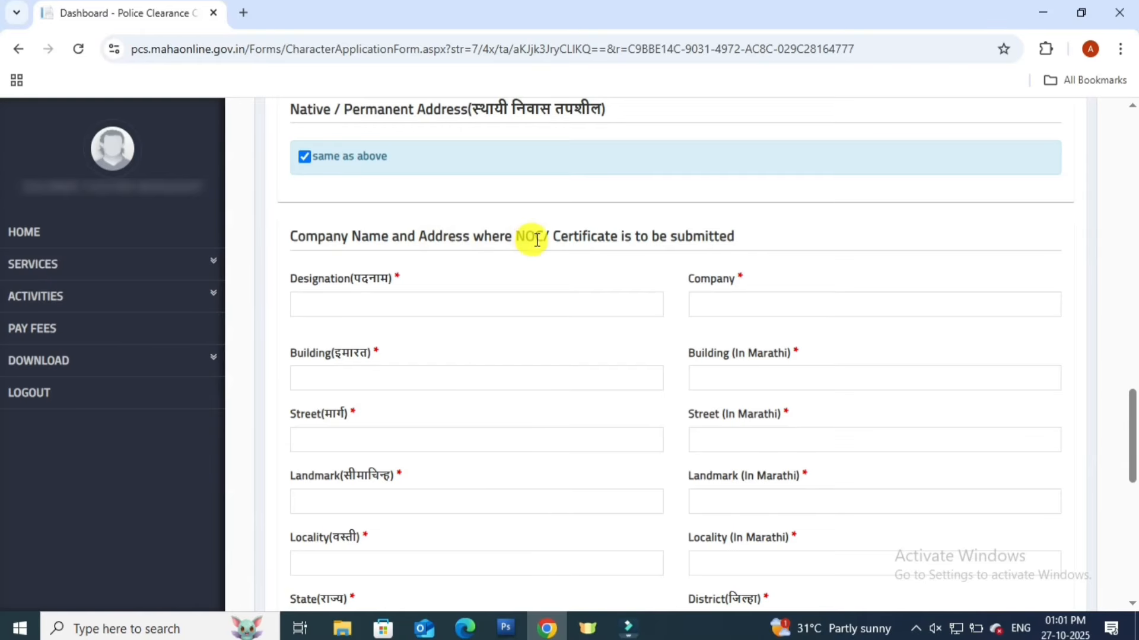
Examine the Designation and Company fields for the company where the NOC/certificate is submitted
drag(1131, 399, 1131, 419)
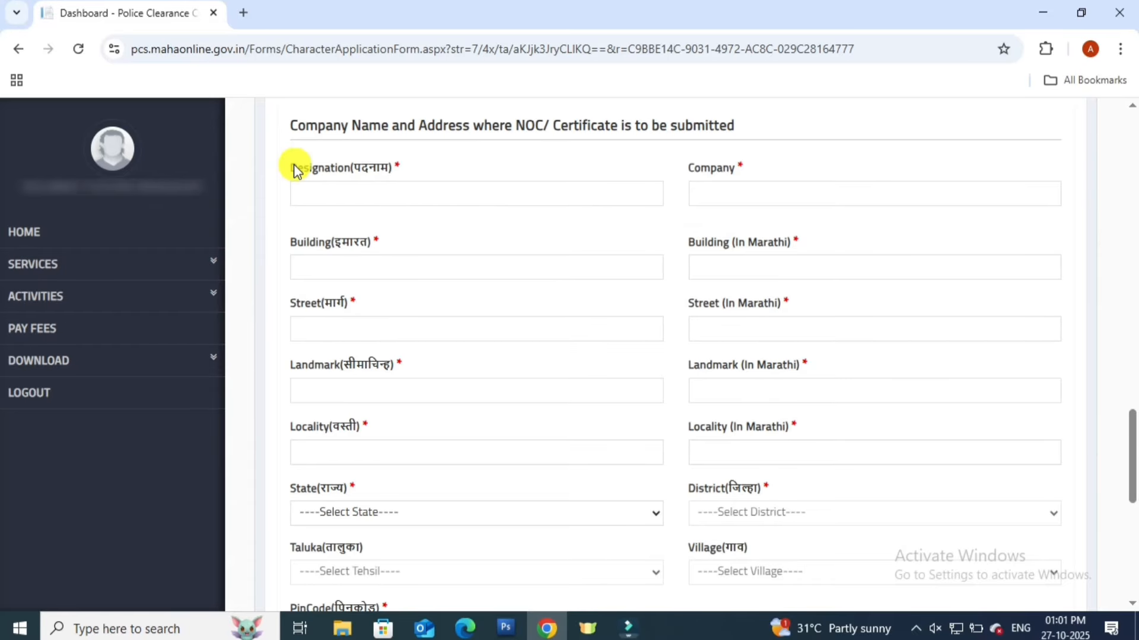
drag(294, 171, 392, 170)
click(428, 172)
click(396, 190)
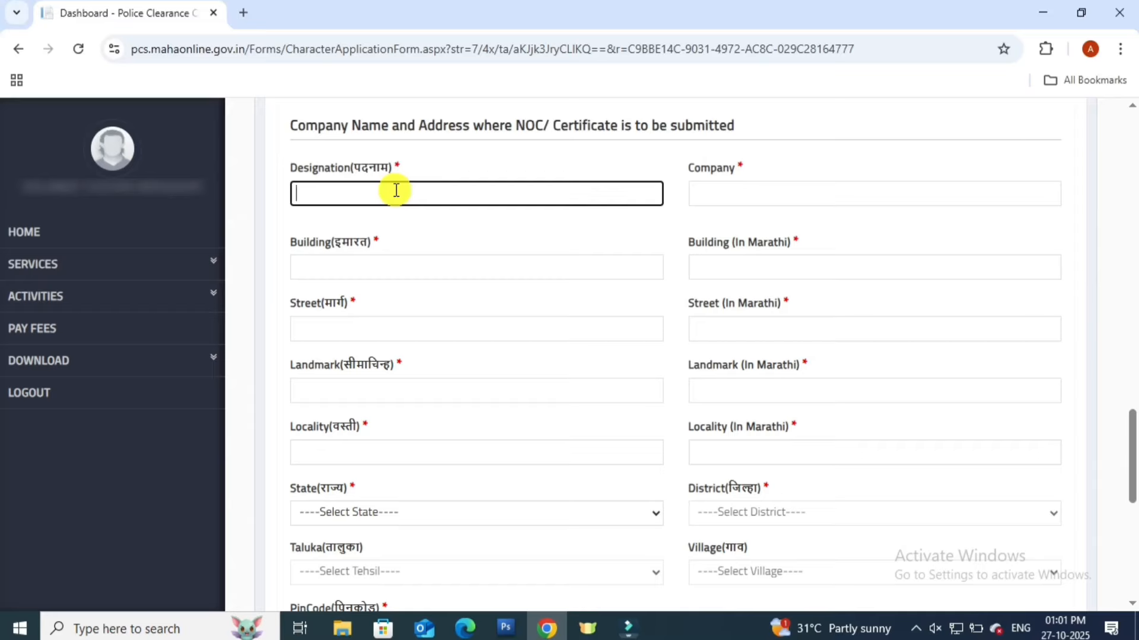
click(379, 224)
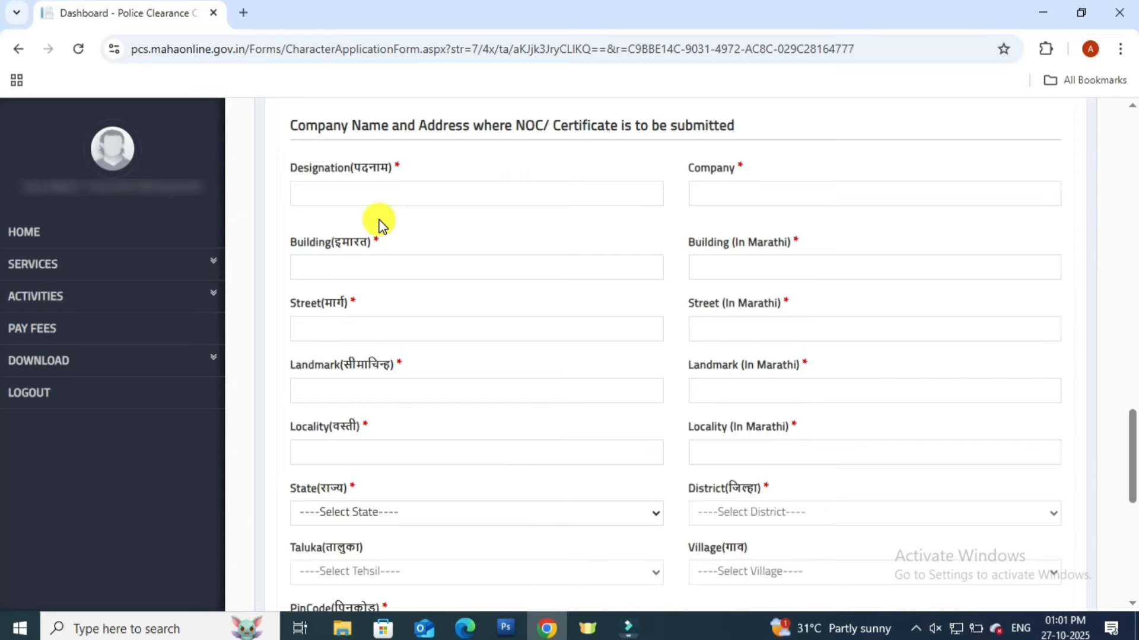
click(367, 201)
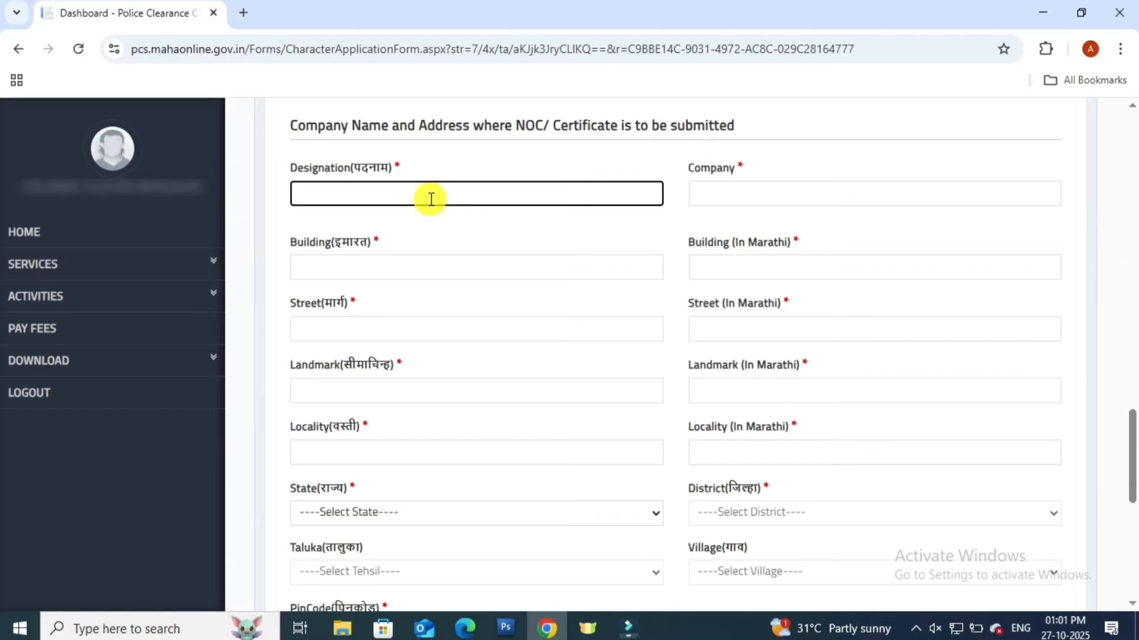
click(523, 224)
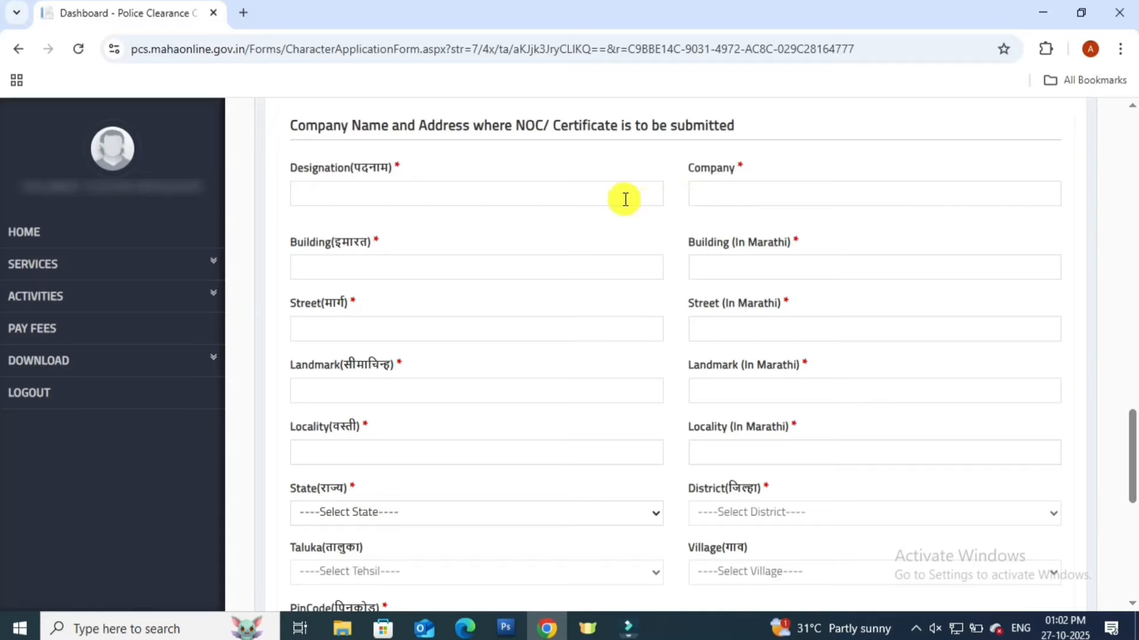
click(741, 194)
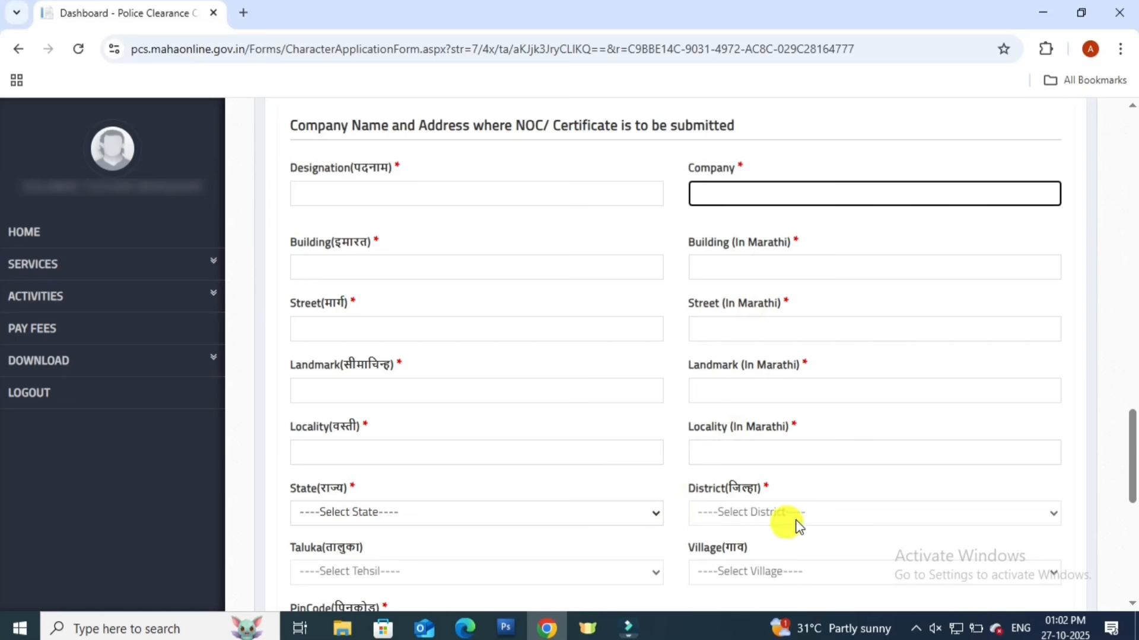
Examine the address, From date, To date and PinCode columns in the table of residences during the last 10 years
scroll(1126, 447, down, 5)
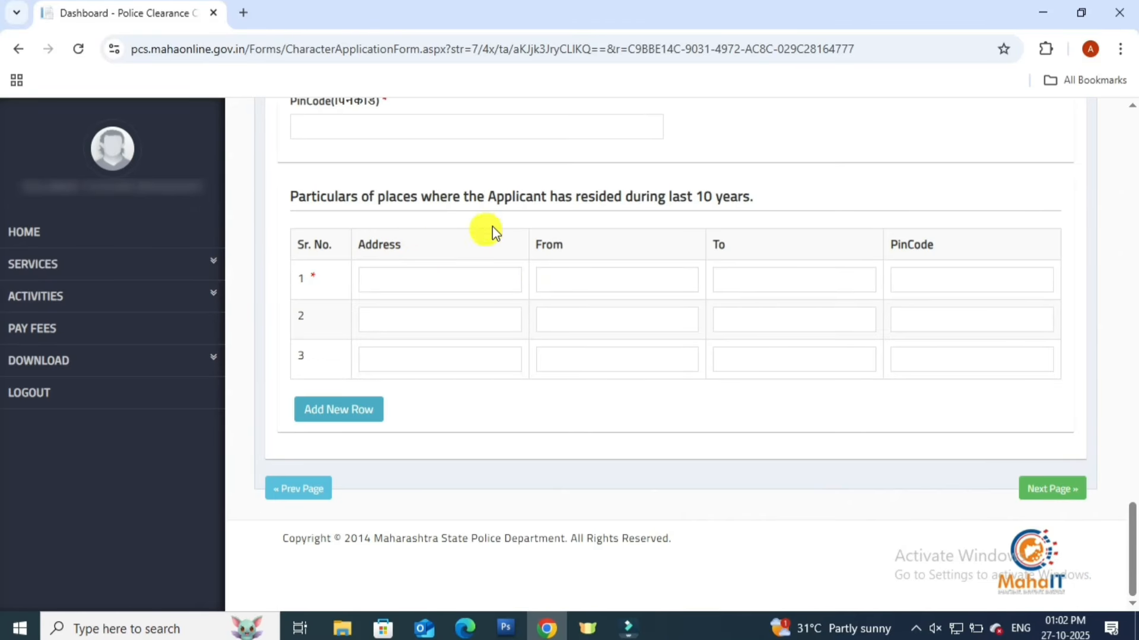
click(384, 274)
click(451, 226)
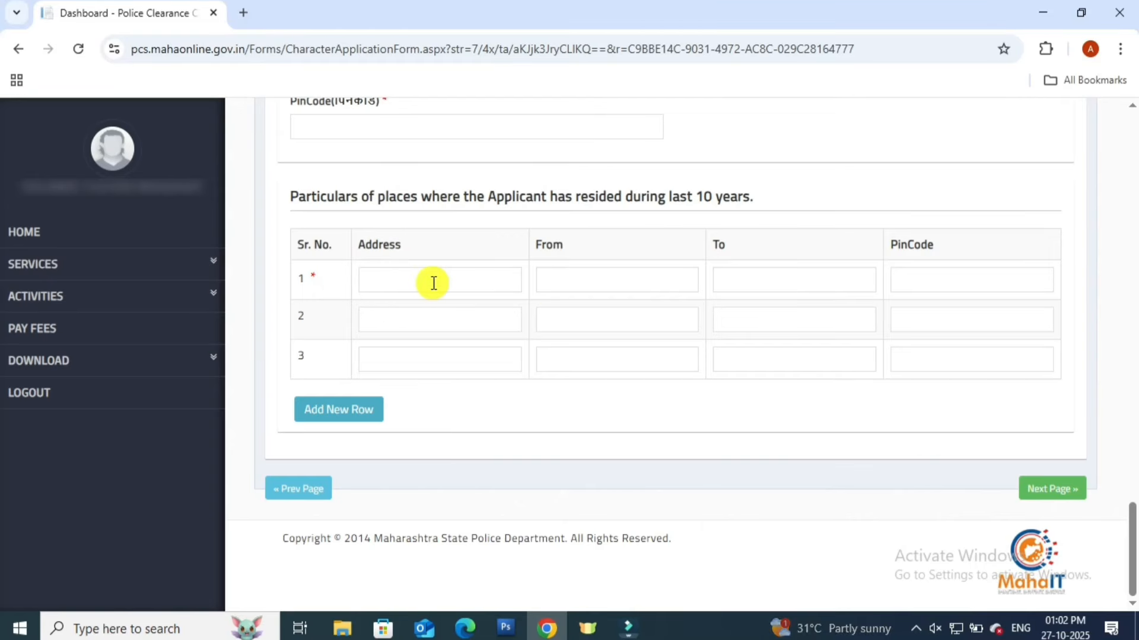
click(577, 282)
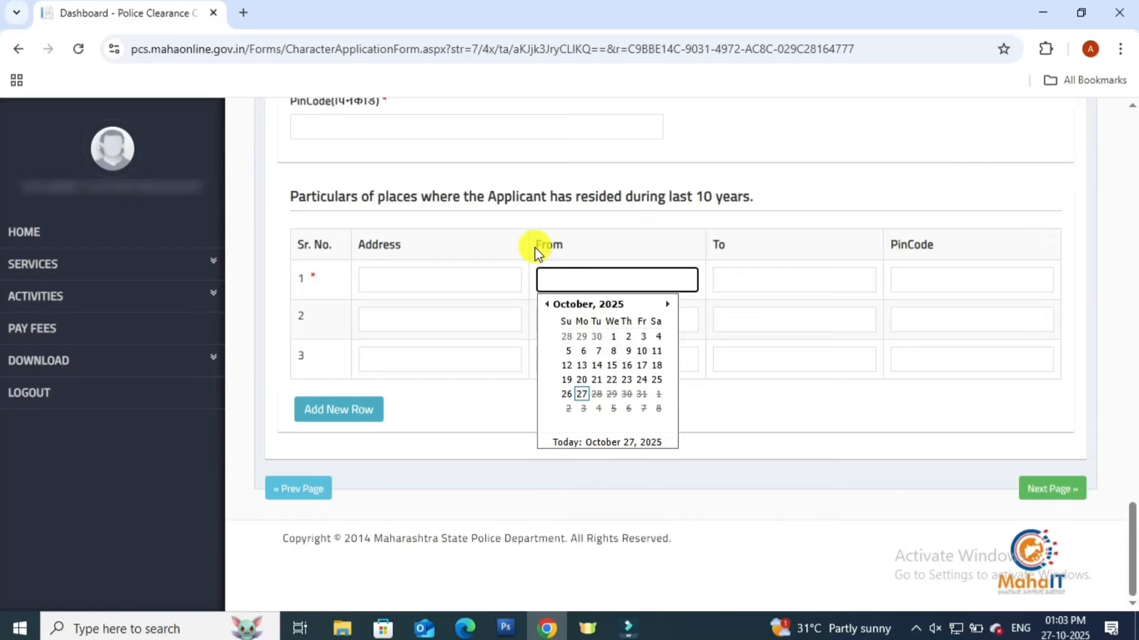
drag(536, 246, 574, 255)
click(577, 278)
click(717, 244)
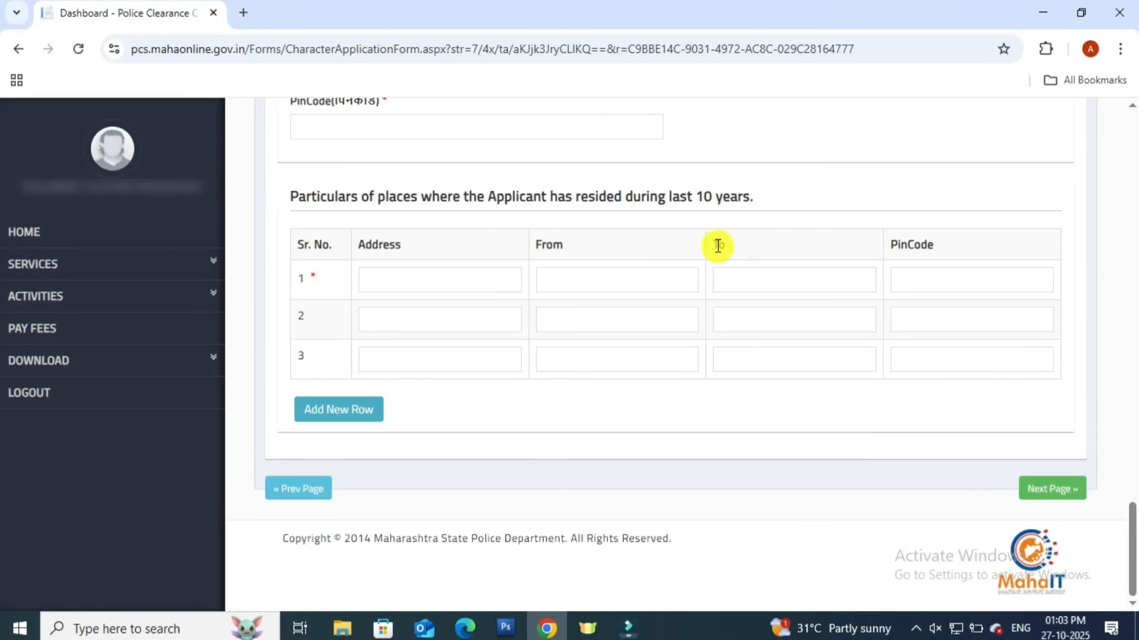
double_click(718, 245)
click(749, 282)
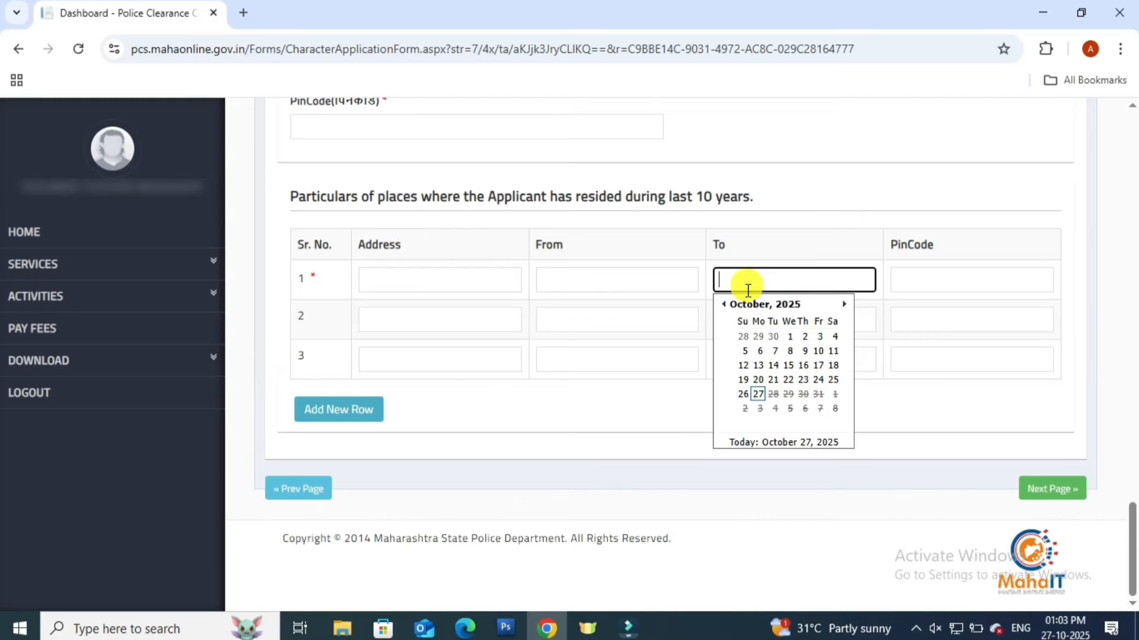
click(738, 229)
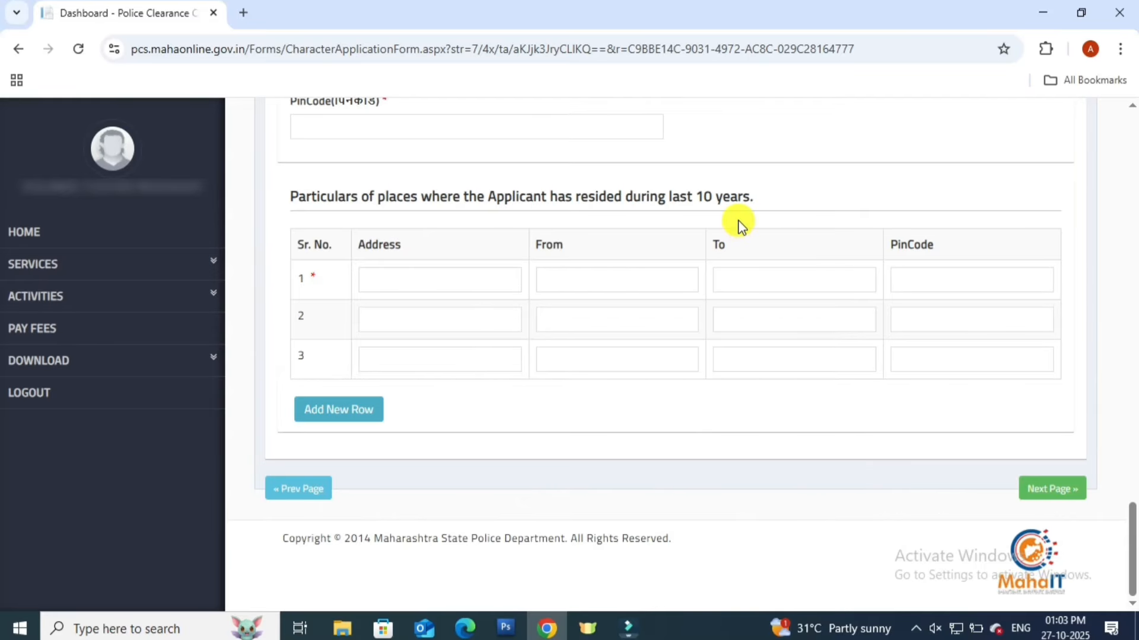
click(763, 280)
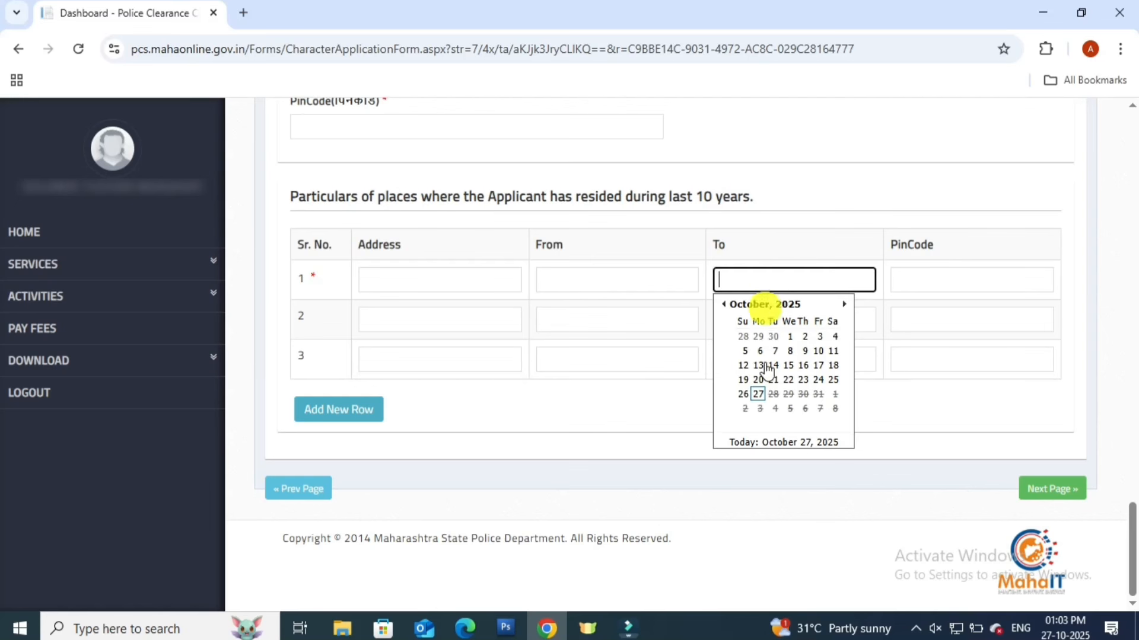
click(819, 238)
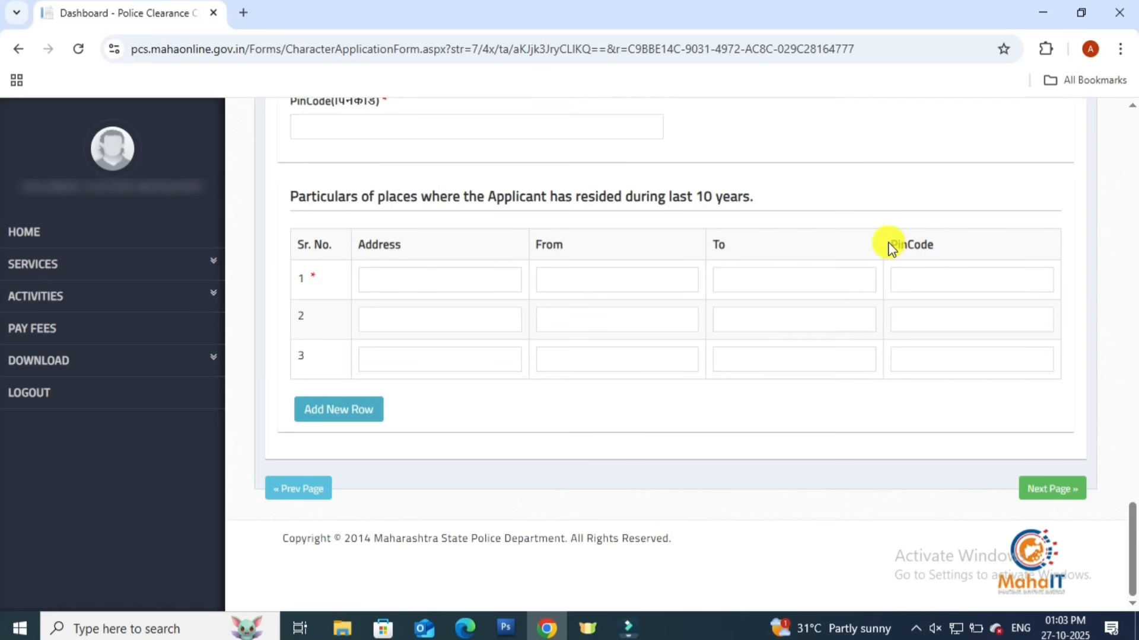
drag(906, 245, 938, 269)
click(943, 274)
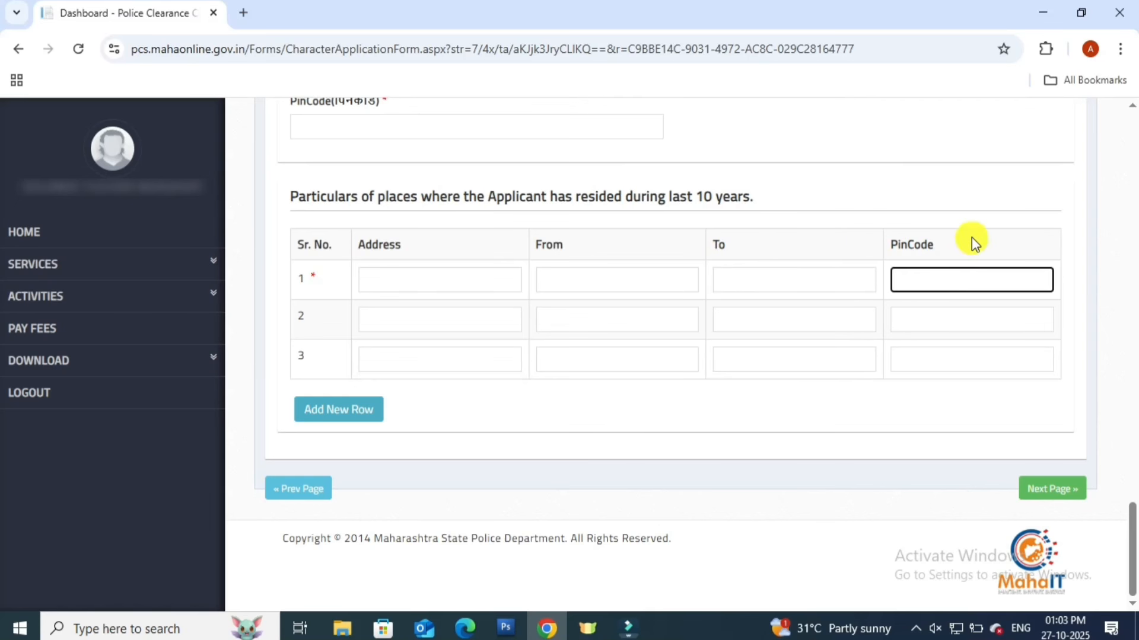
Continue to the General Questions page and answer No to the arrest/prosecution, politics and criminal offence questions
click(1052, 488)
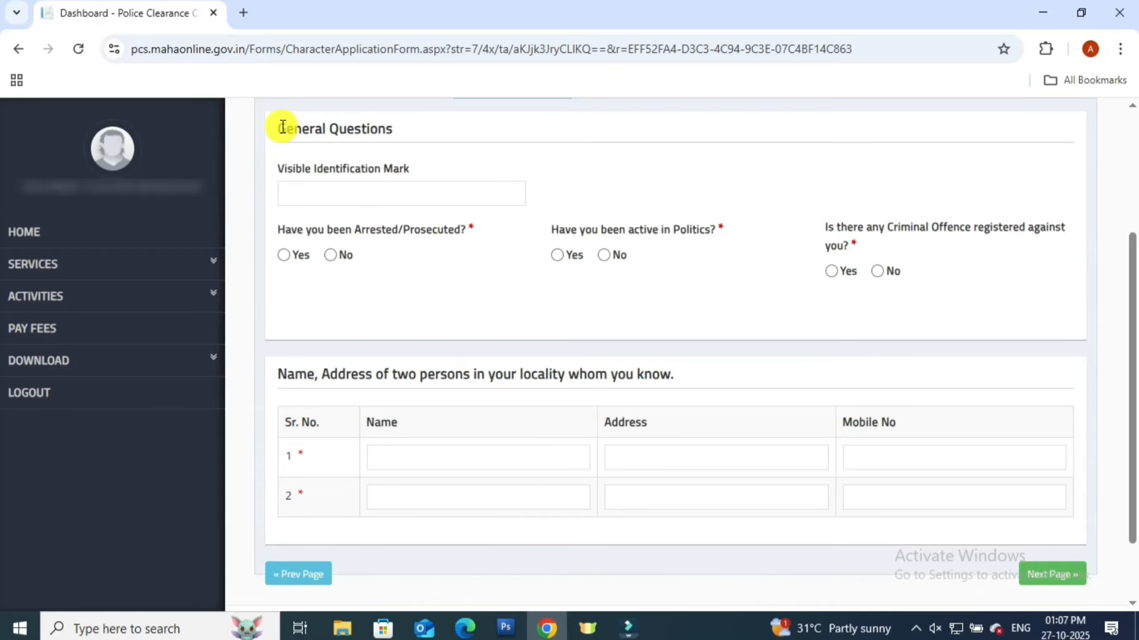
drag(282, 127, 485, 138)
click(485, 137)
drag(277, 170, 438, 172)
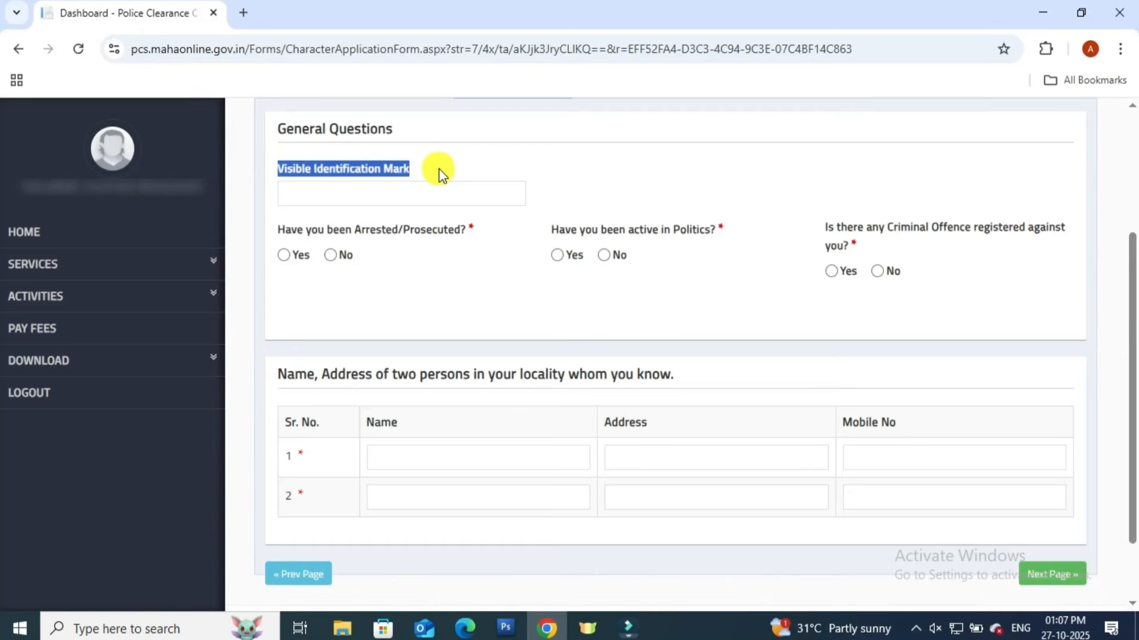
click(462, 173)
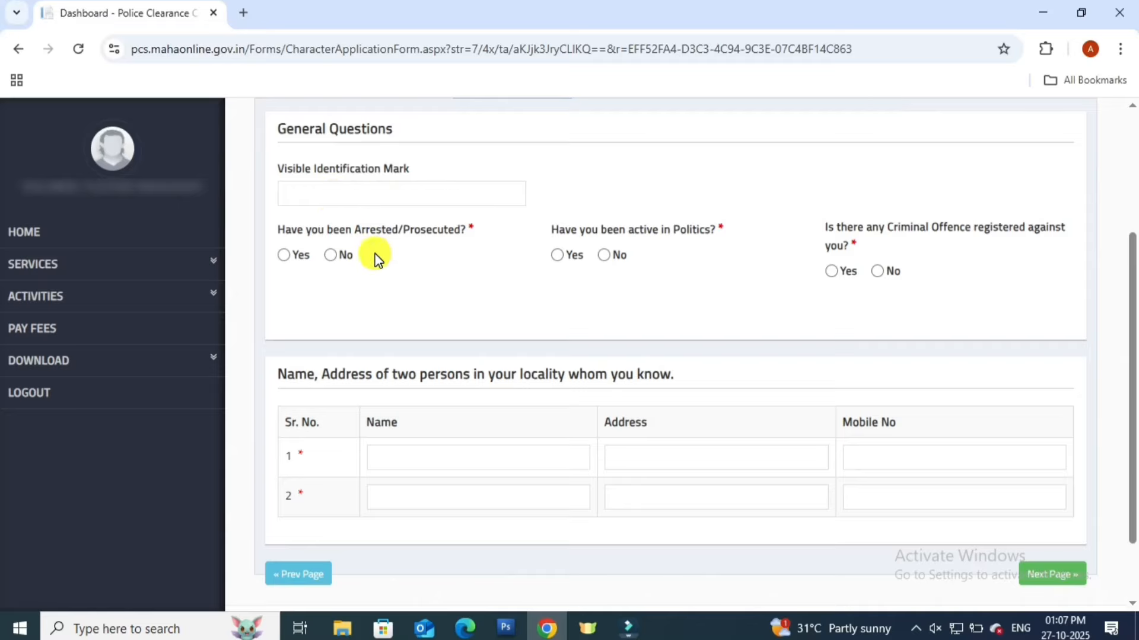
click(333, 255)
drag(559, 227, 699, 258)
click(699, 258)
click(604, 255)
drag(889, 228, 966, 229)
click(932, 249)
click(877, 272)
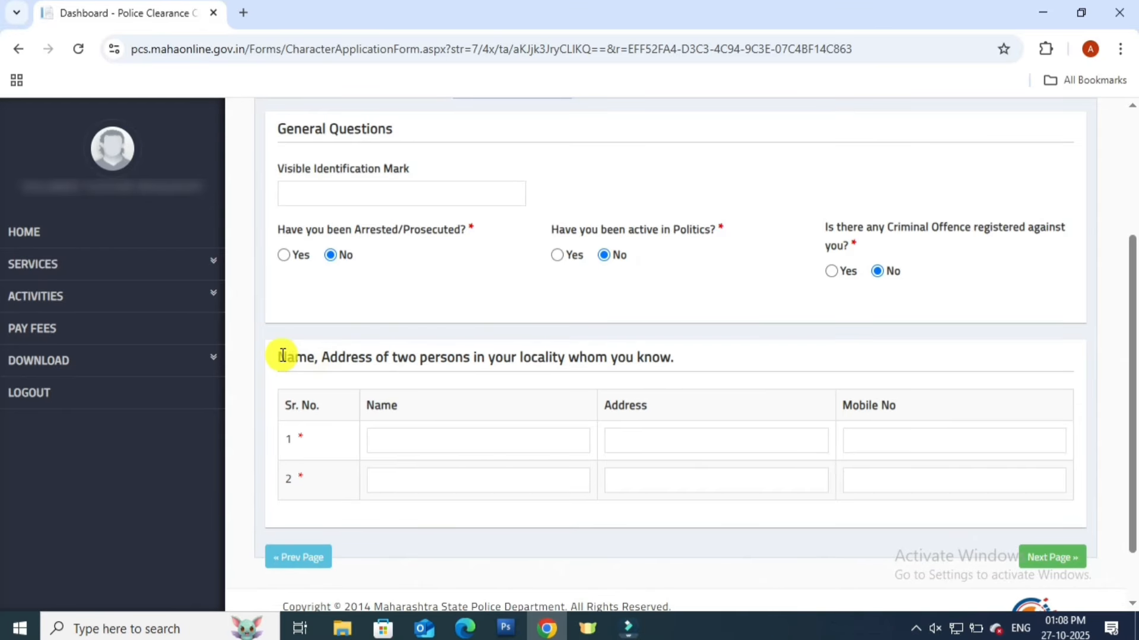
Examine the name, address and mobile number fields for the two known persons in the locality
drag(280, 357, 462, 376)
click(462, 379)
drag(368, 406, 461, 408)
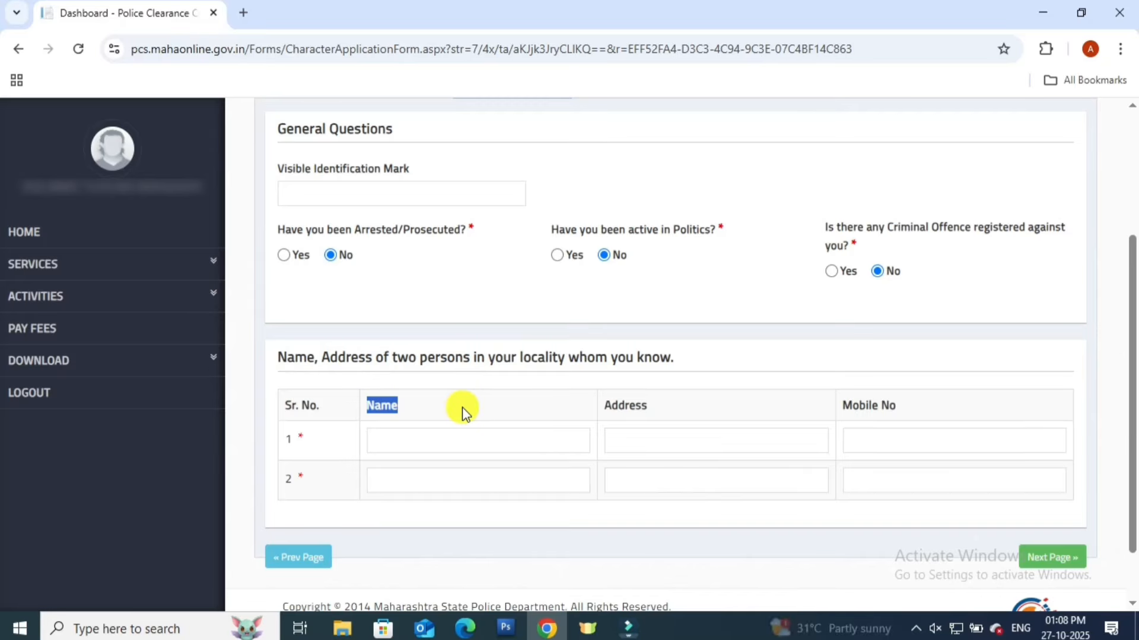
click(436, 438)
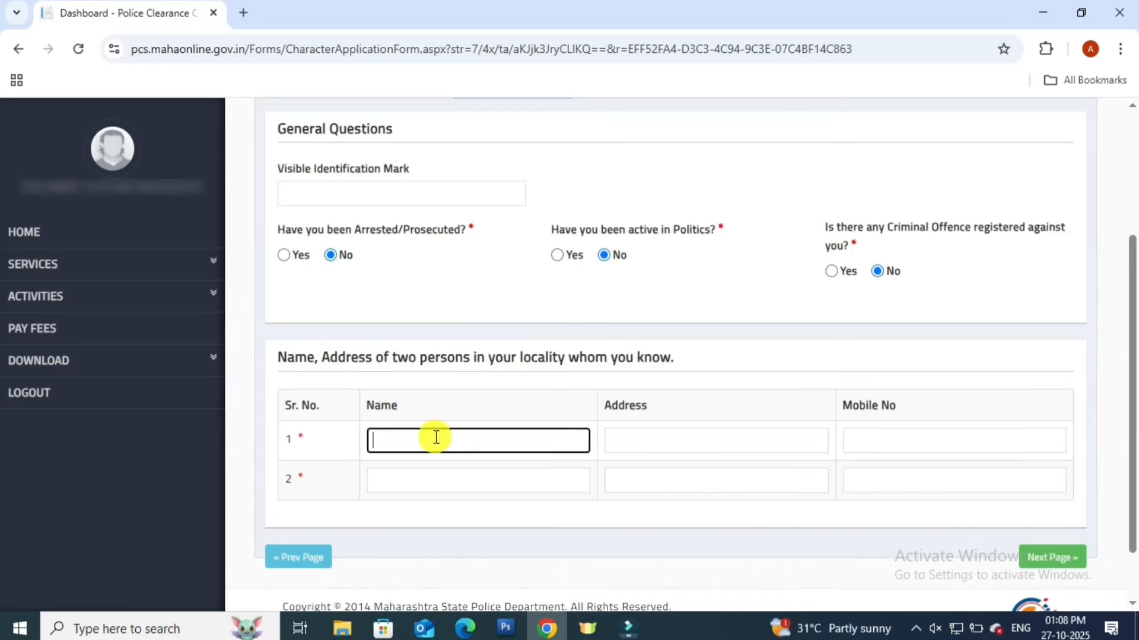
click(437, 410)
click(397, 443)
click(640, 444)
click(897, 439)
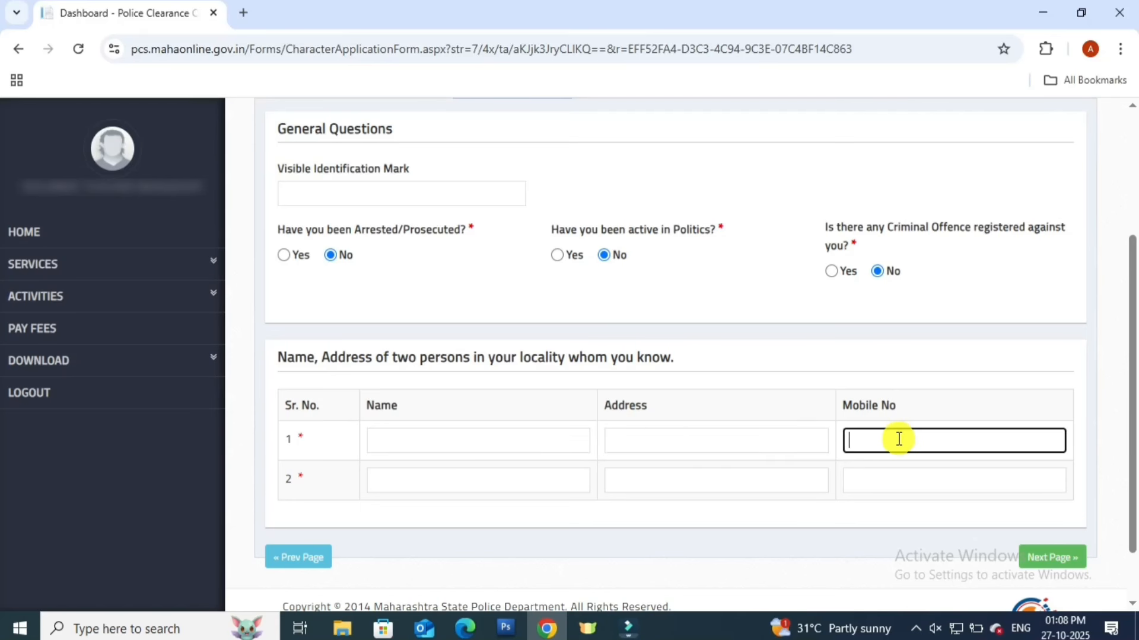
Review the second known person's name, address and mobile number fields, and continue to the Local Police Station Address page
click(455, 472)
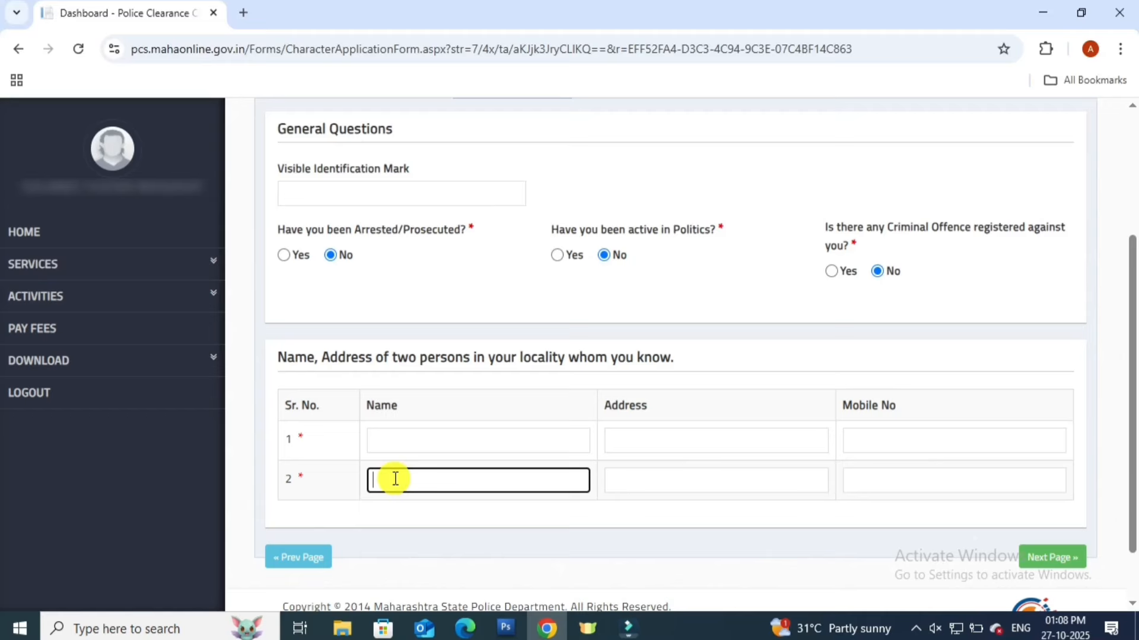
click(630, 480)
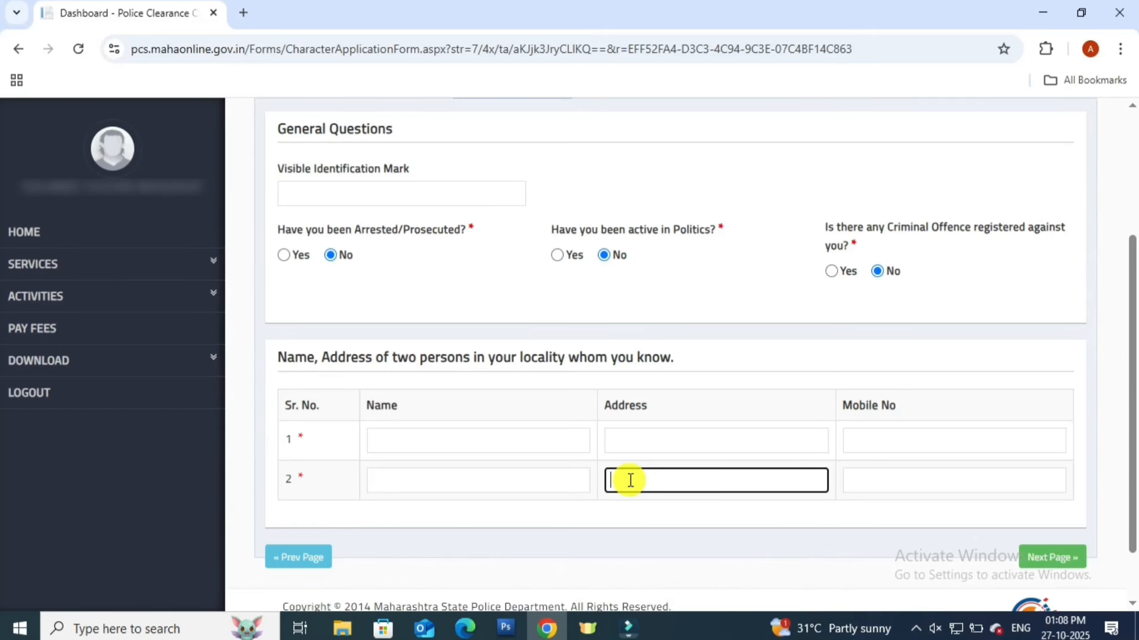
click(910, 489)
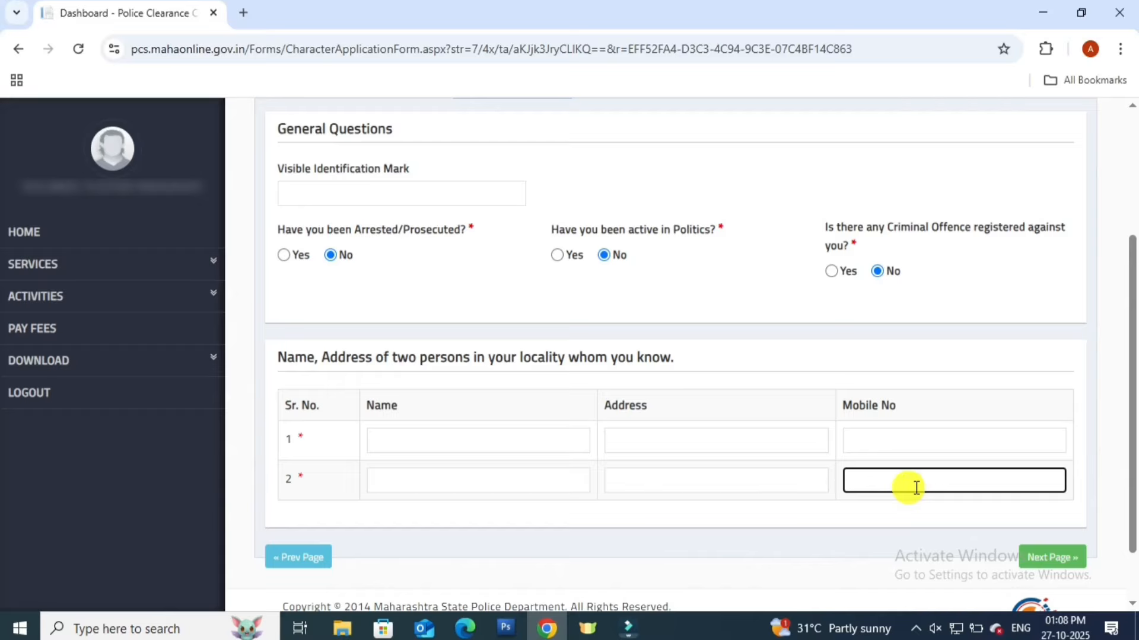
click(1056, 562)
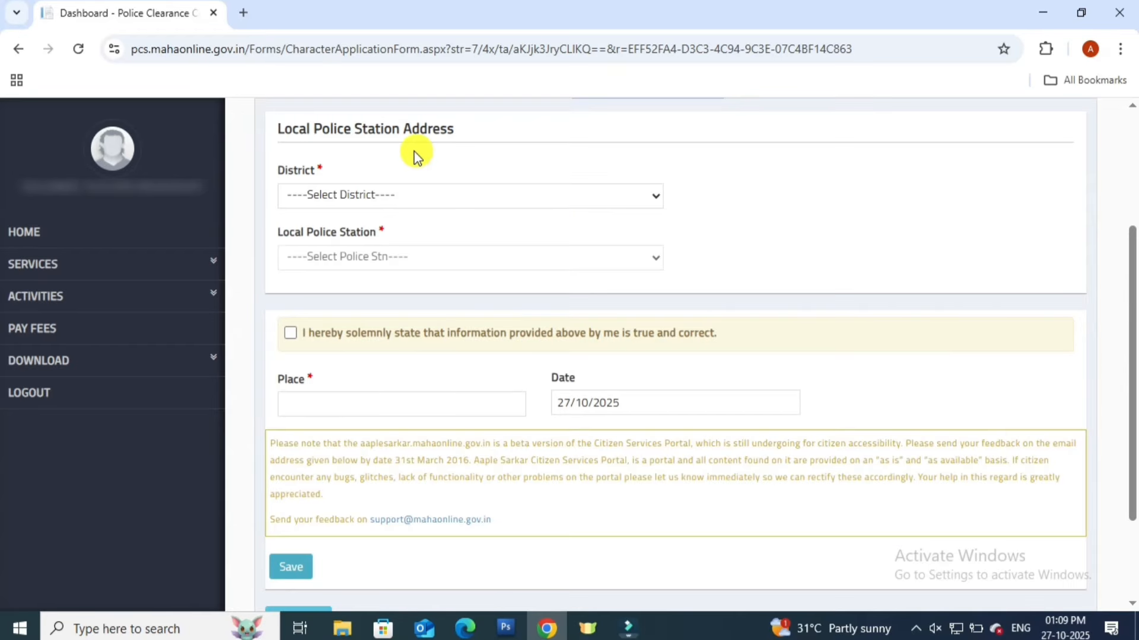
Set the district of the Local Police Station Address to beed
drag(279, 128, 475, 137)
click(483, 155)
click(342, 197)
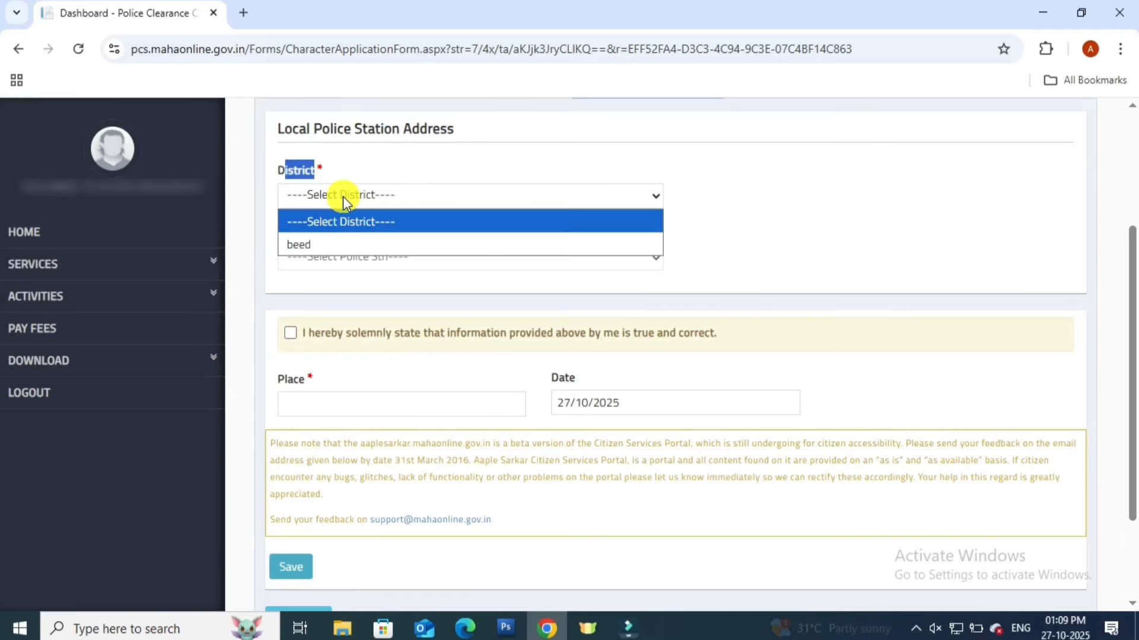
click(314, 242)
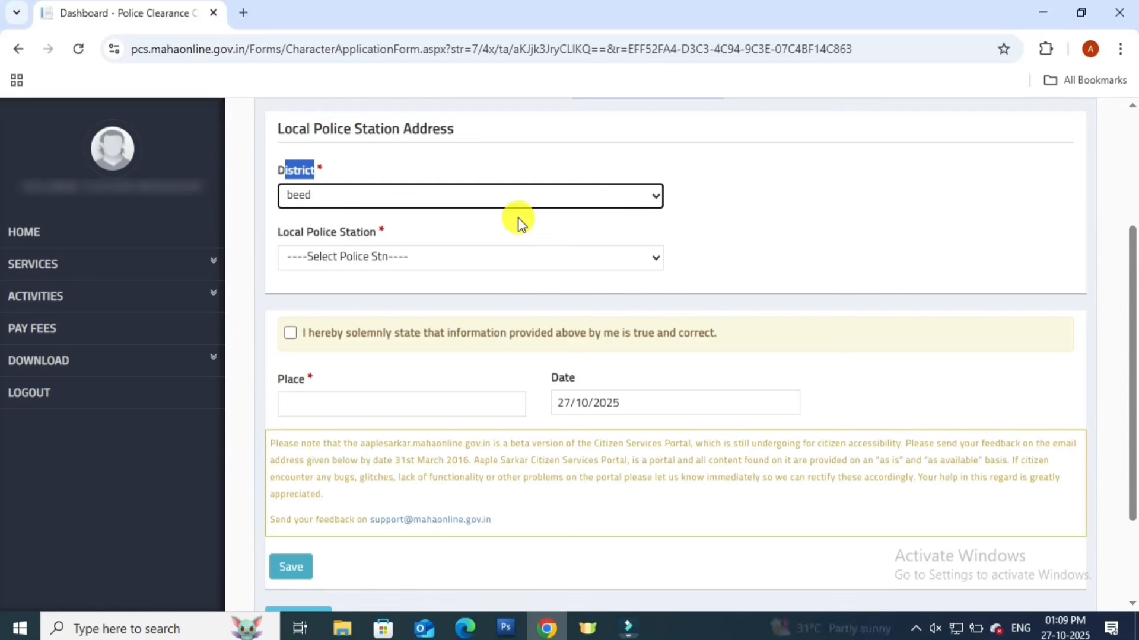
Choose Talwada P. Station as the local police station
drag(282, 237, 384, 229)
click(451, 230)
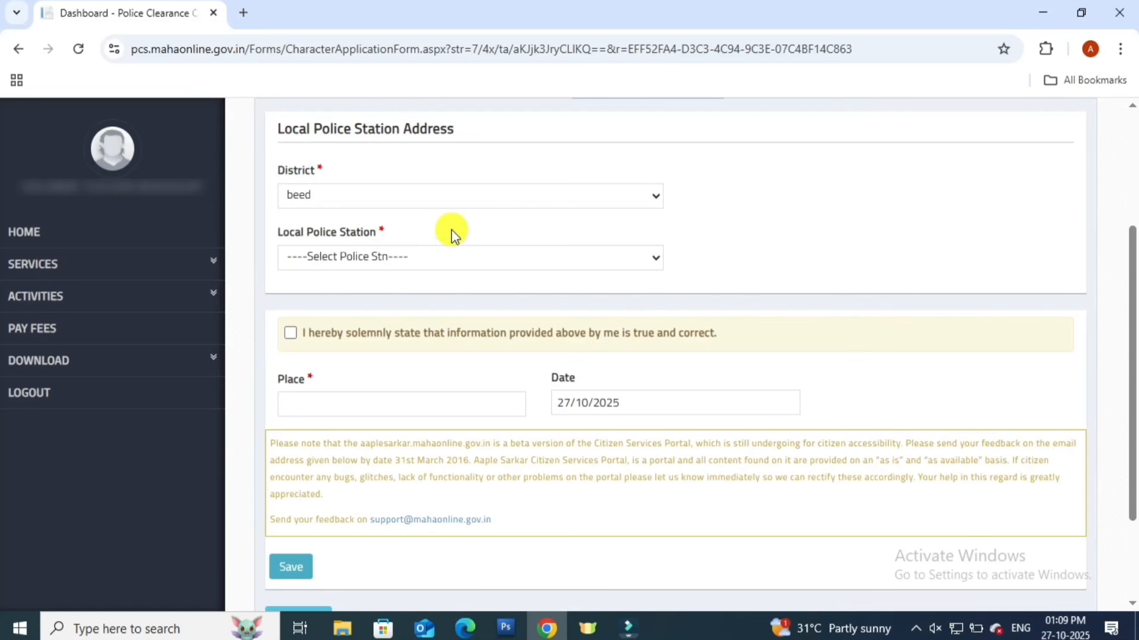
click(389, 262)
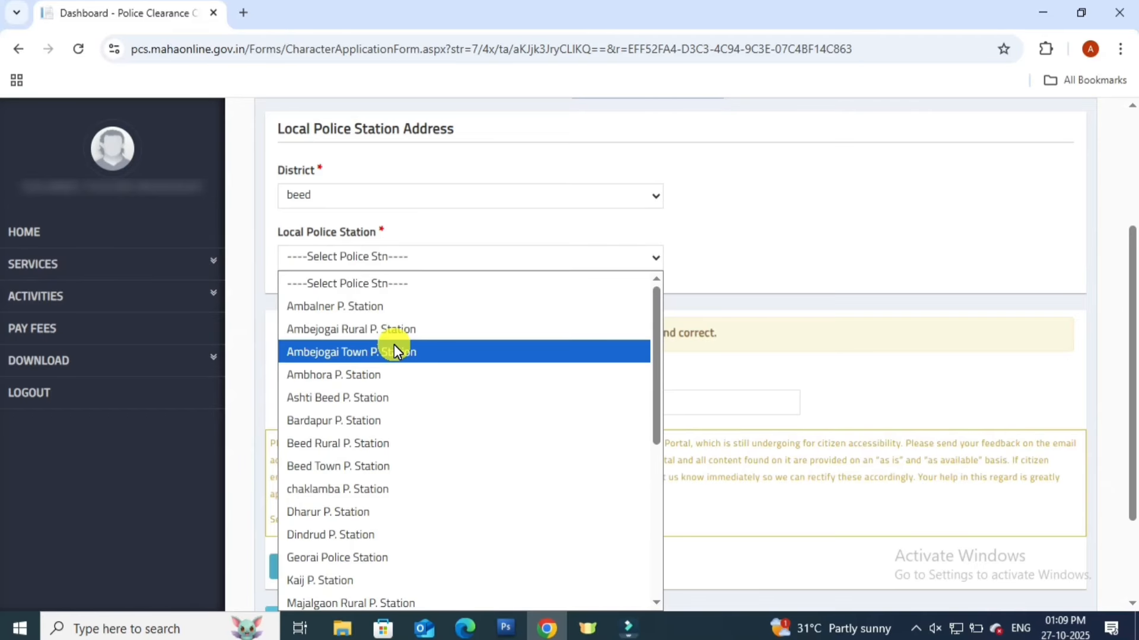
key(t)
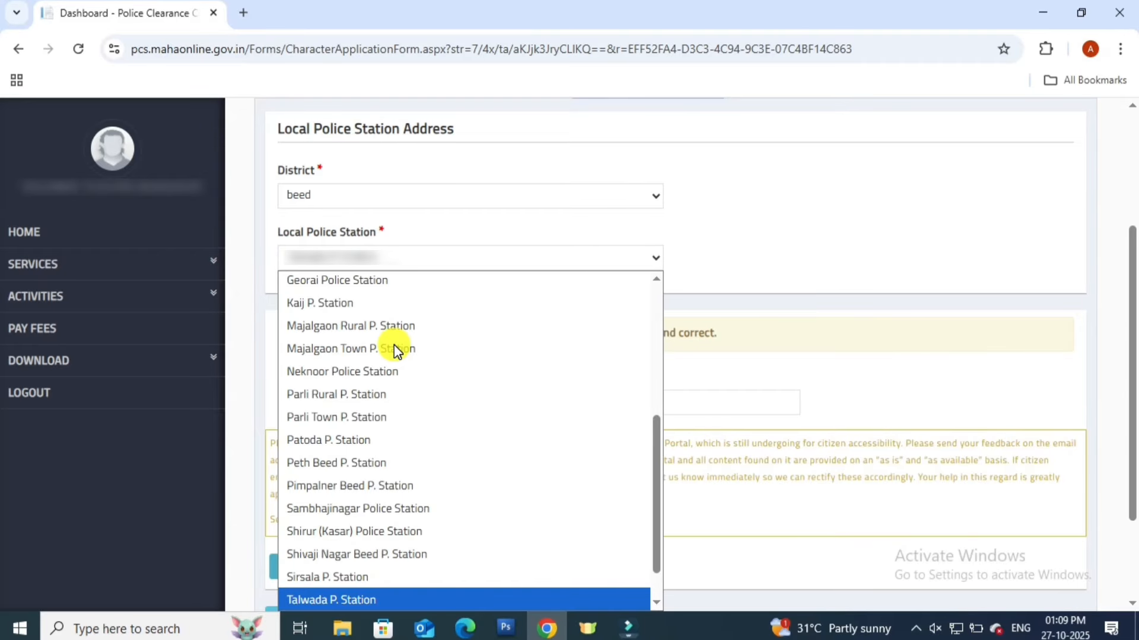
click(394, 345)
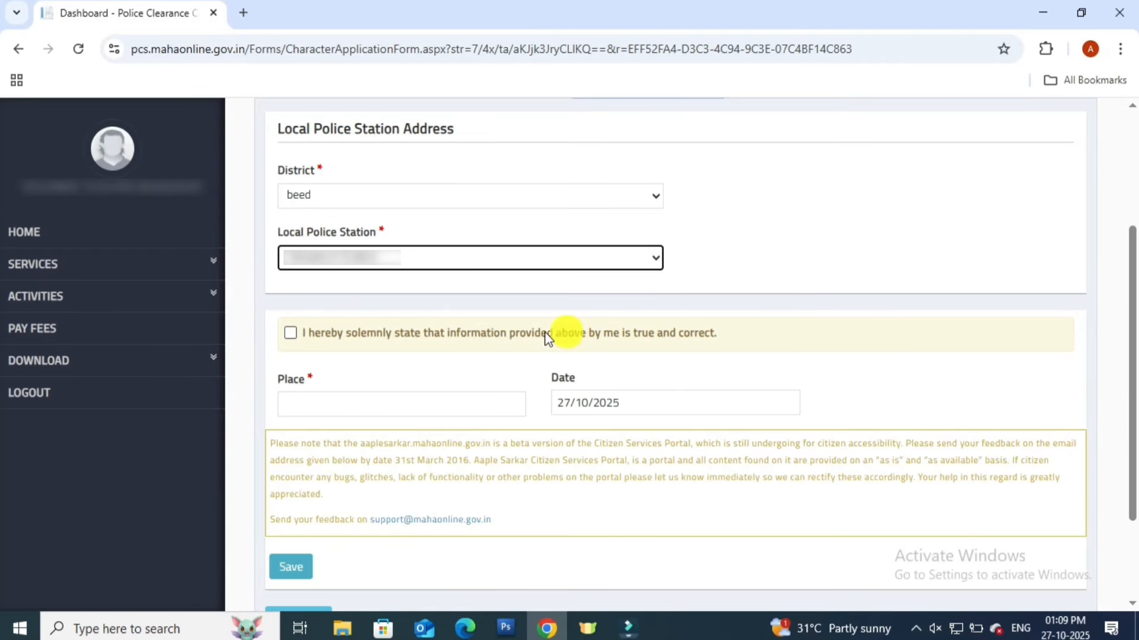
Accept the declaration that the information is true and correct, enter the applicant's place, and save the application
click(291, 335)
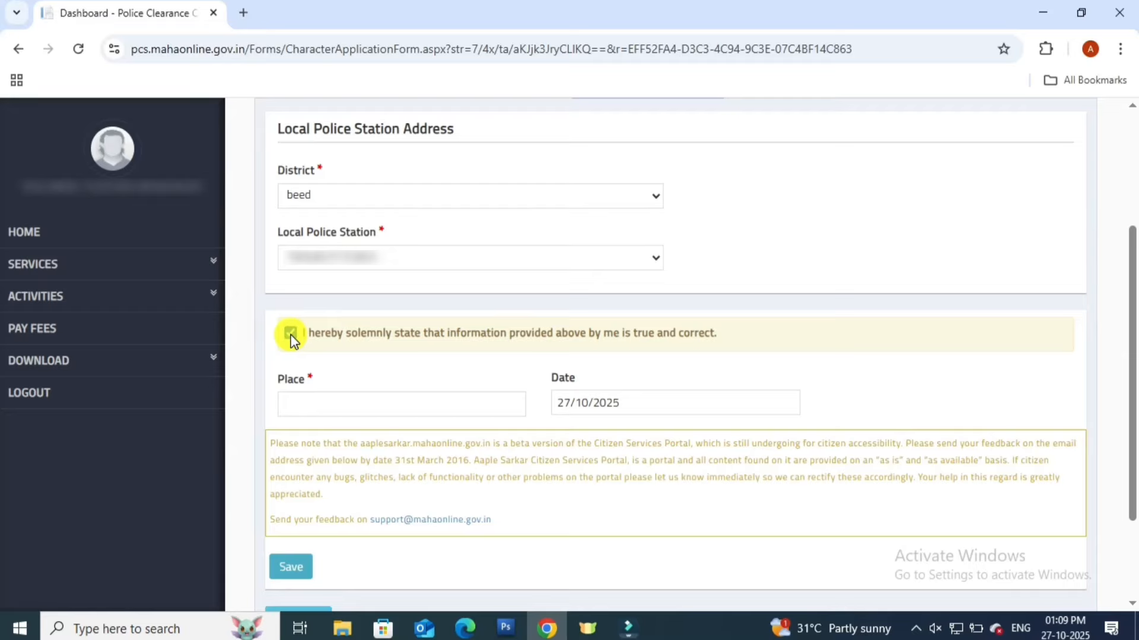
click(320, 406)
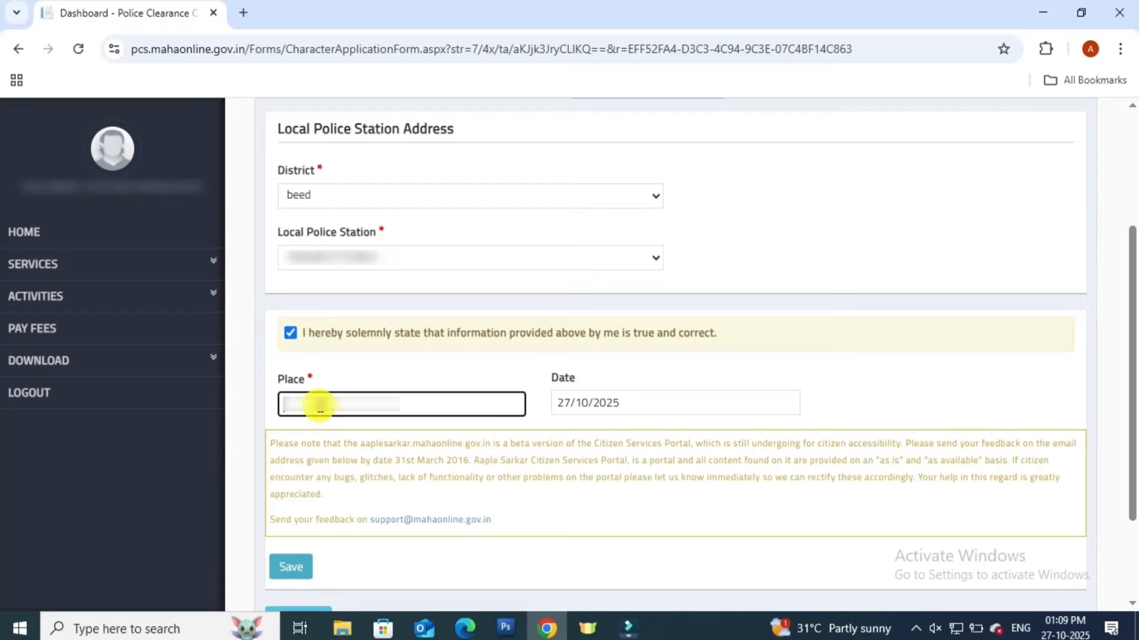
click(388, 428)
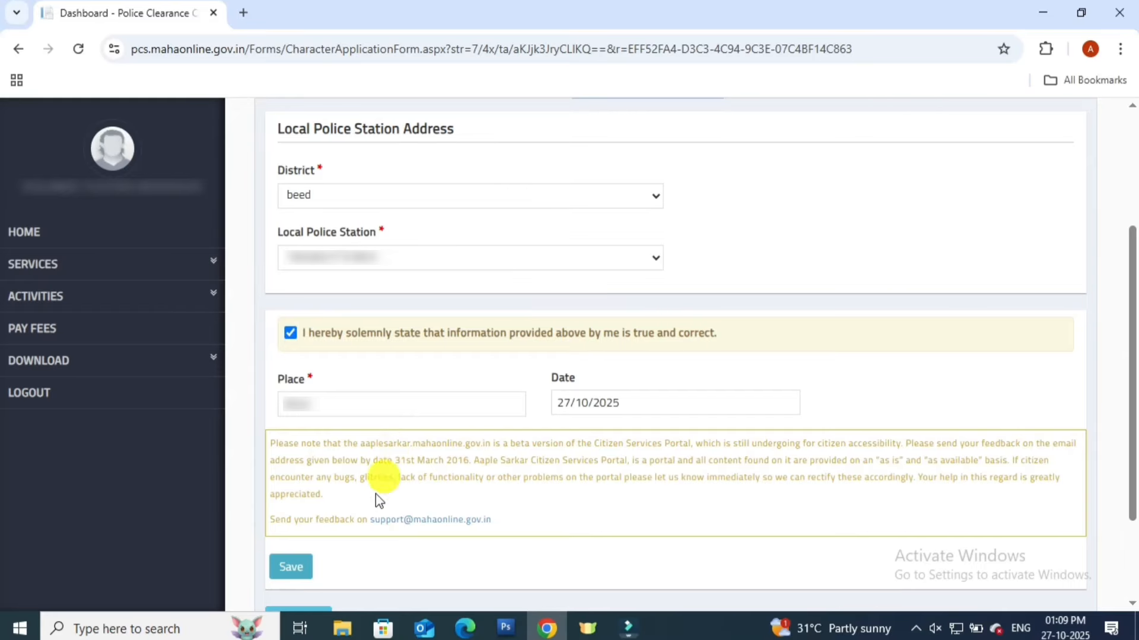
click(283, 569)
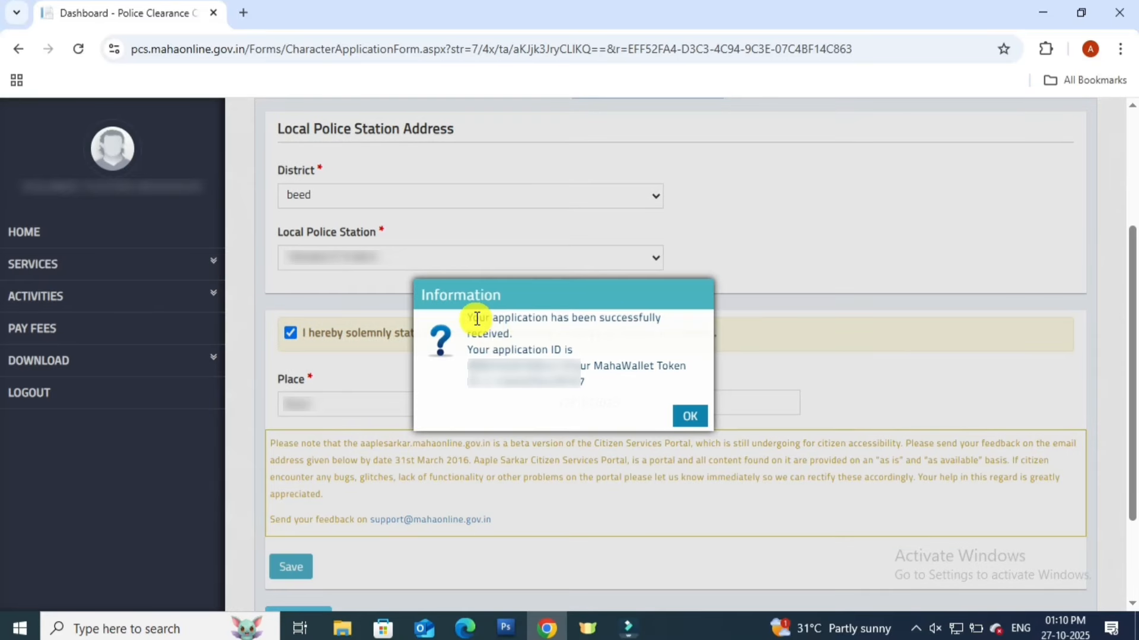
Read the application ID and MahaWallet token in the submission message, and proceed to the photo and signature upload page
drag(471, 317, 676, 330)
click(670, 335)
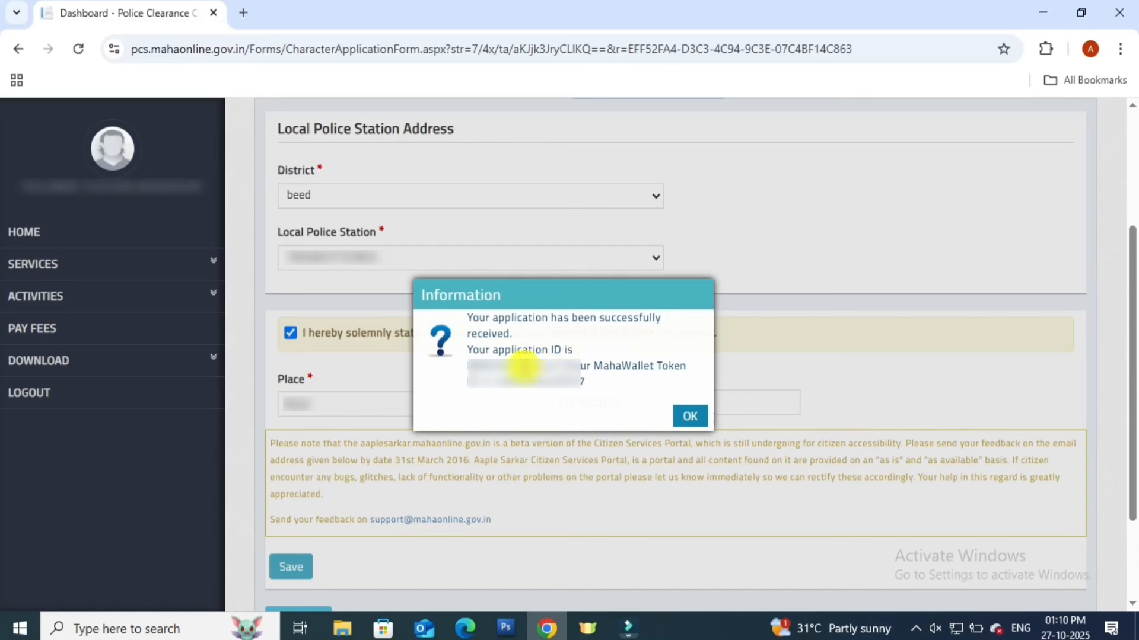
drag(458, 368, 542, 374)
click(675, 333)
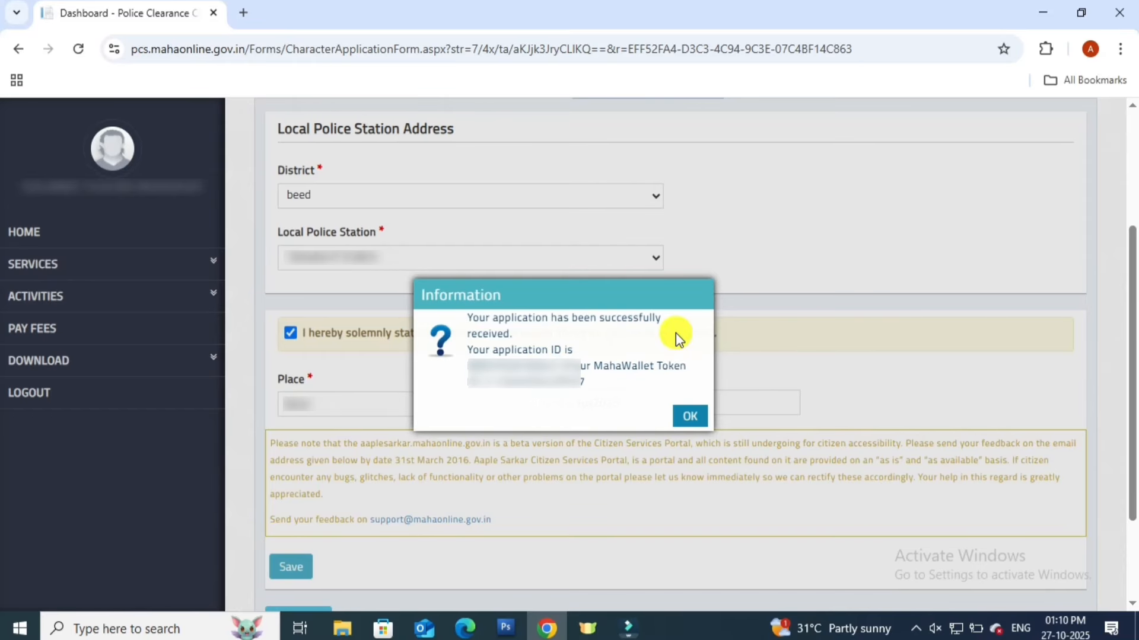
click(687, 418)
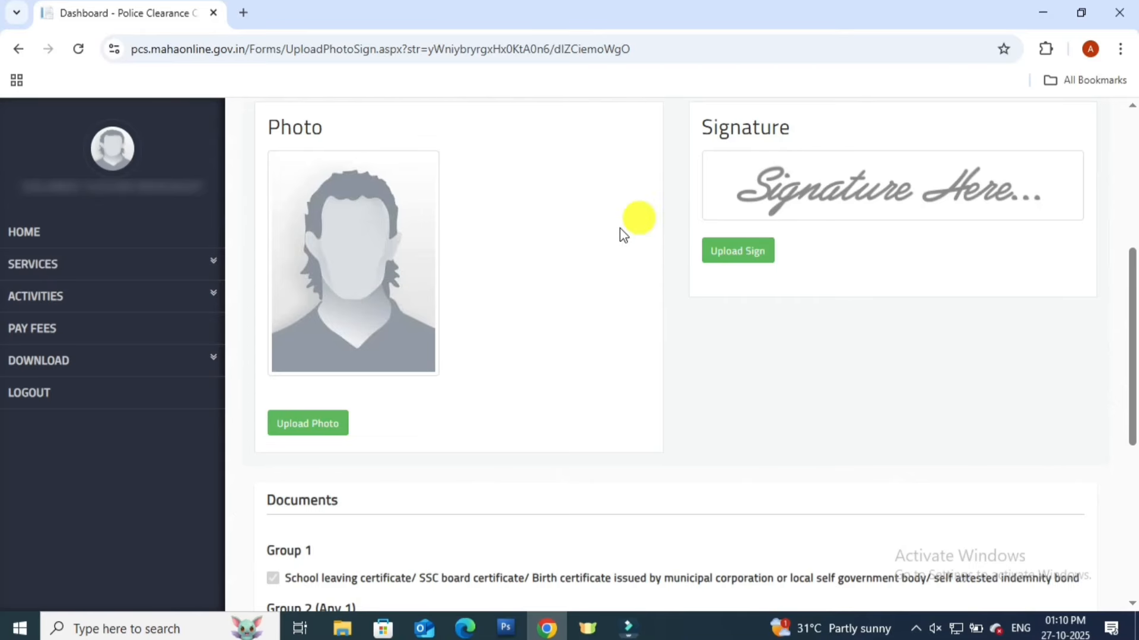
Open the photo upload dialog and examine the required file format, file size and pixel dimensions
click(319, 431)
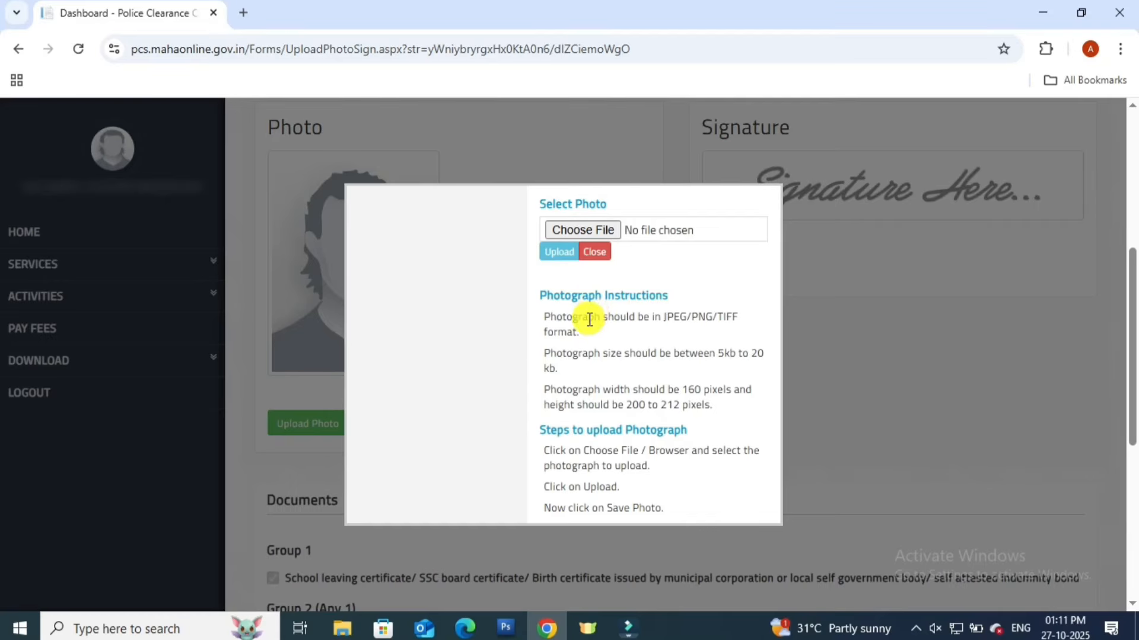
drag(665, 317, 686, 318)
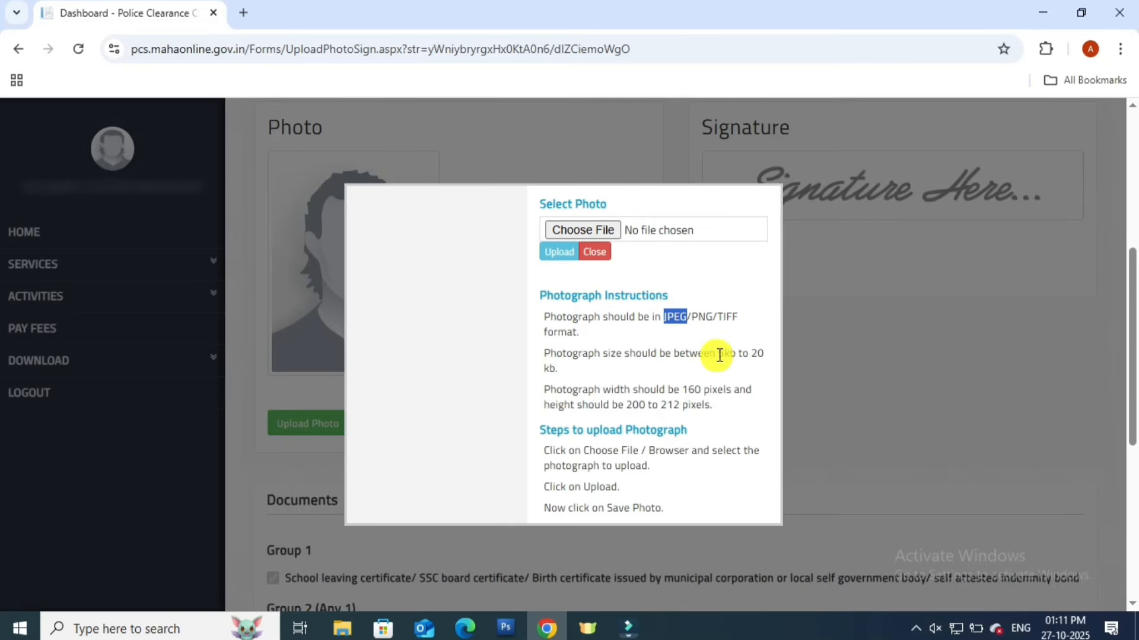
drag(718, 355, 734, 354)
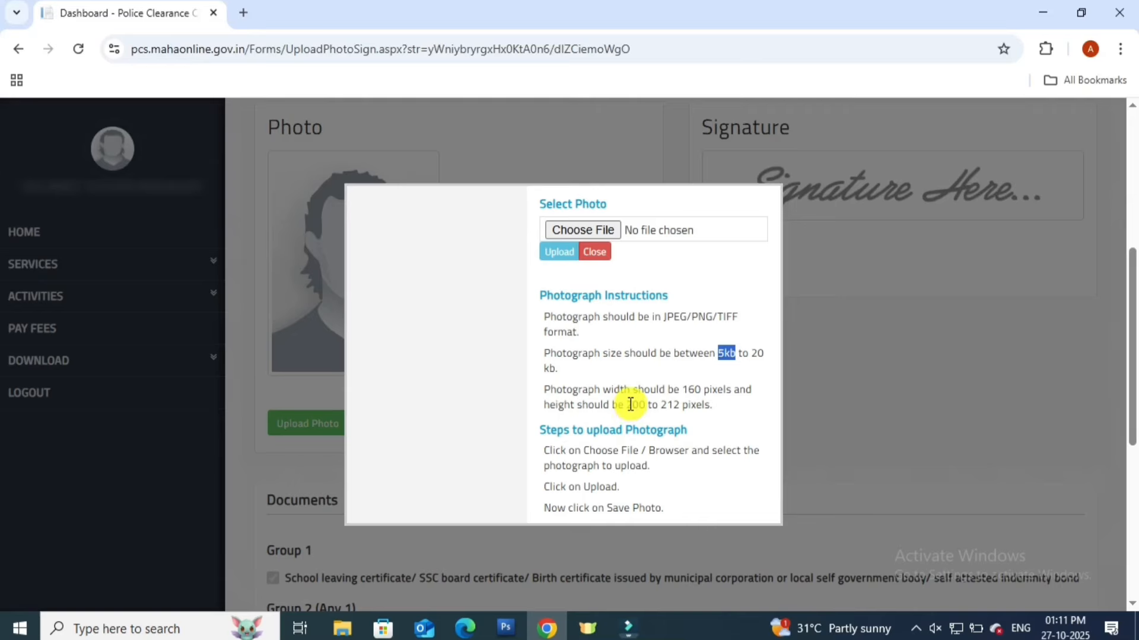
drag(626, 404, 686, 389)
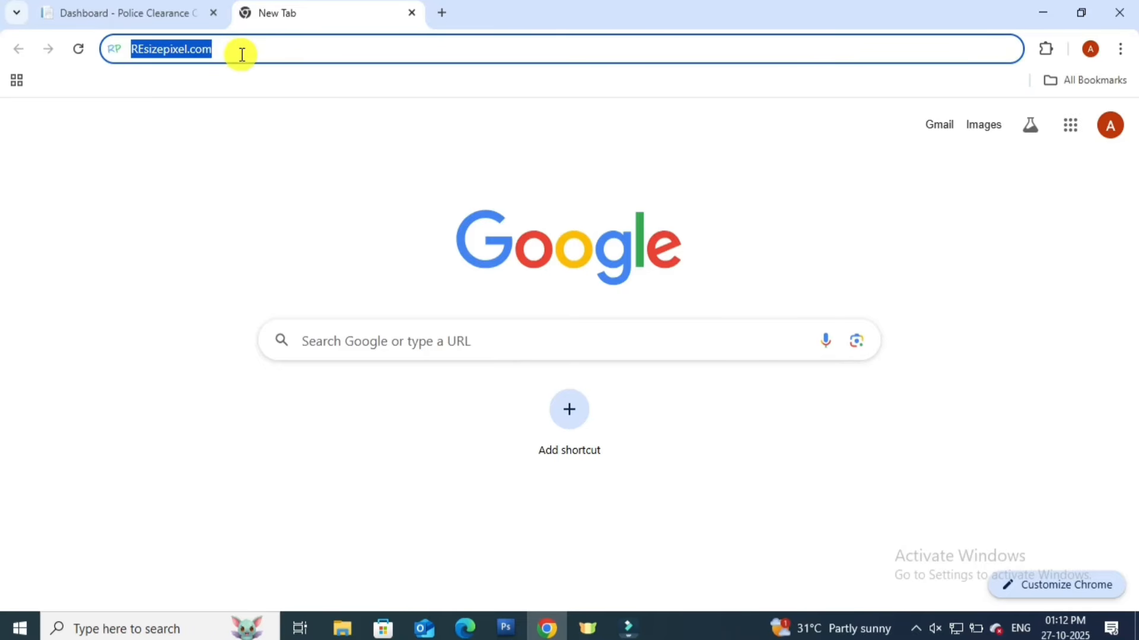
Open resizepixel.com in a new browser tab and upload the applicant's photo for editing
key(Return)
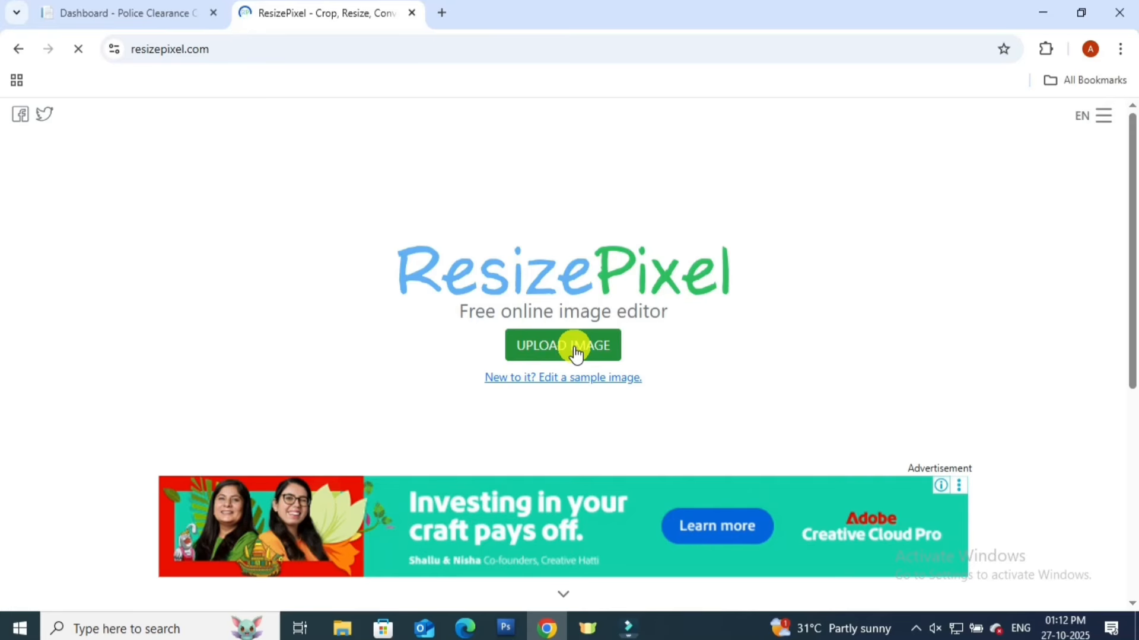
click(574, 347)
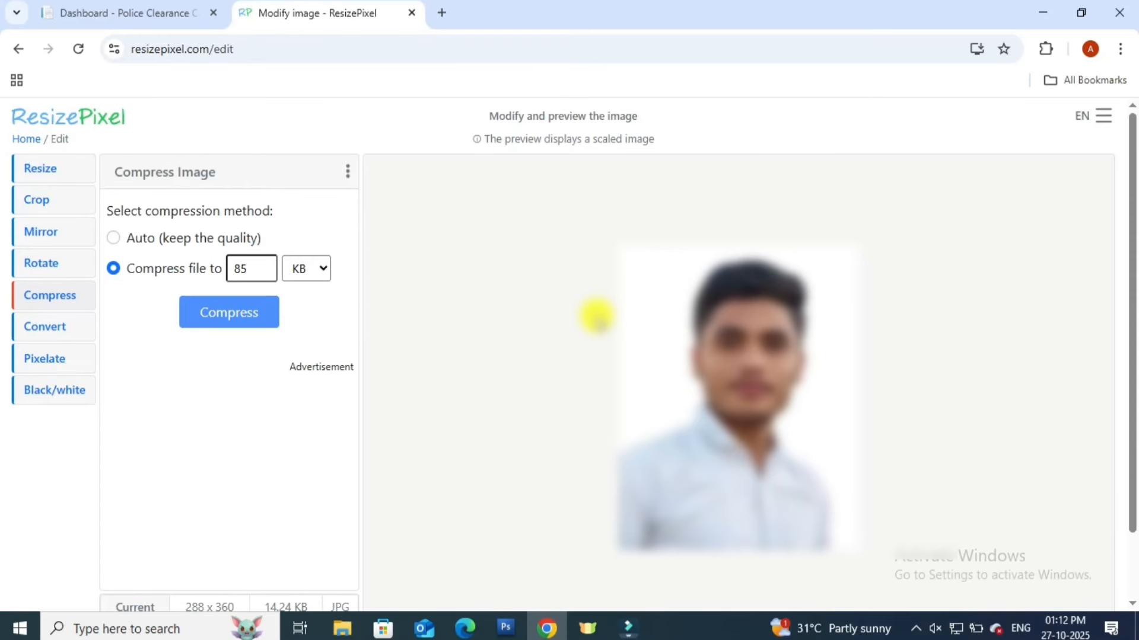
Open the Resize tool for the uploaded photo and set the width to 160
click(53, 176)
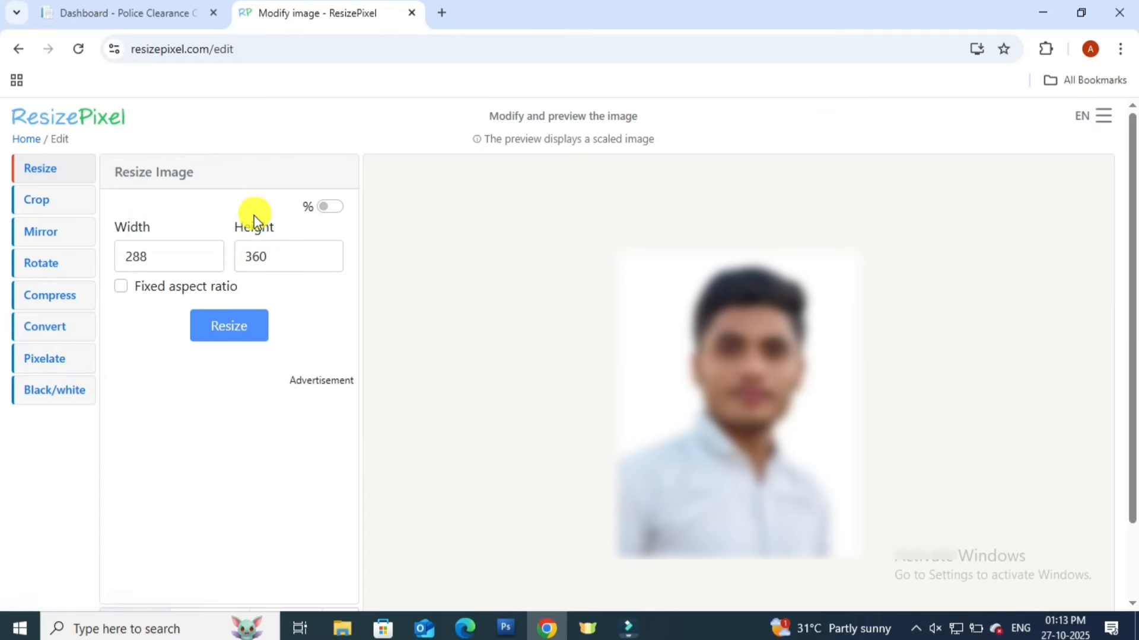
drag(117, 233, 297, 228)
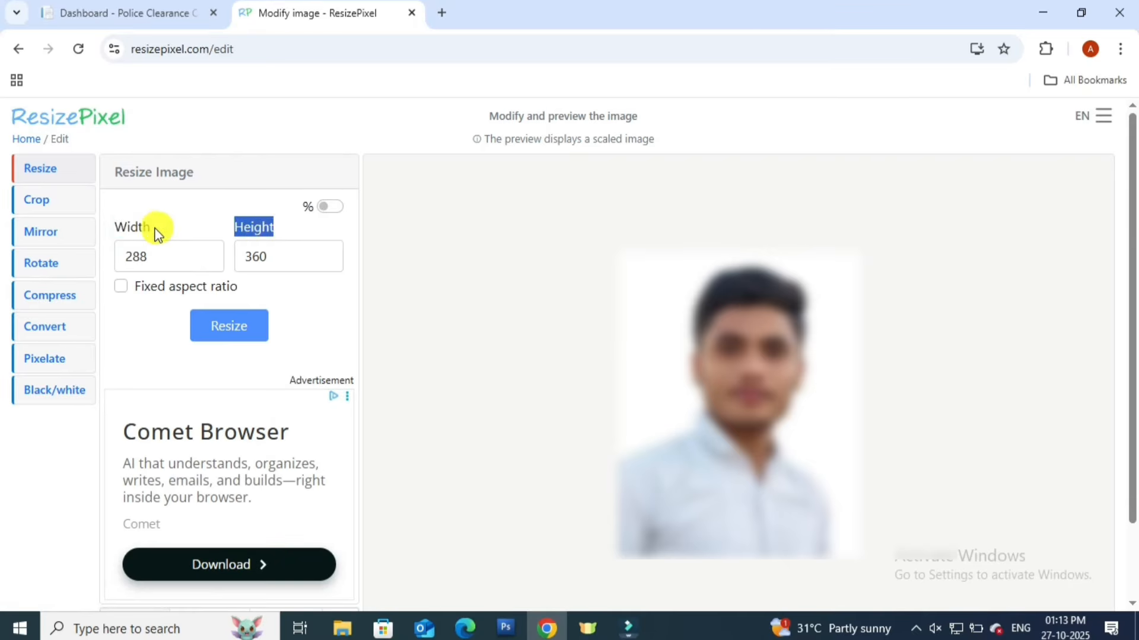
click(135, 230)
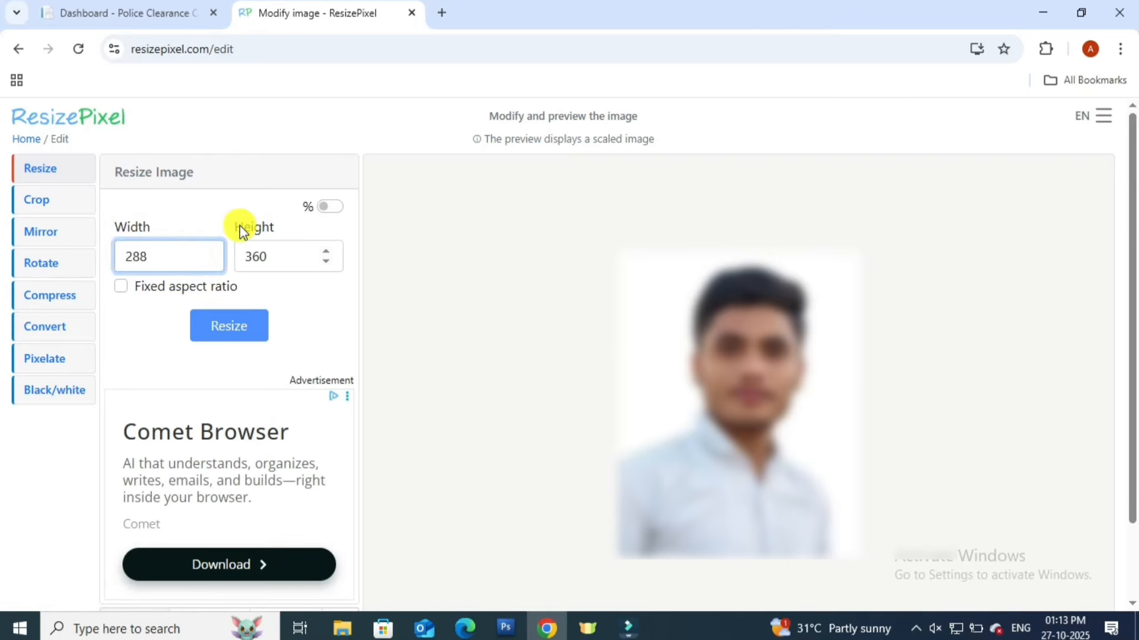
drag(240, 225, 287, 223)
click(275, 233)
click(179, 256)
key(BackSpace)
key(BackSpace)
key(BackSpace)
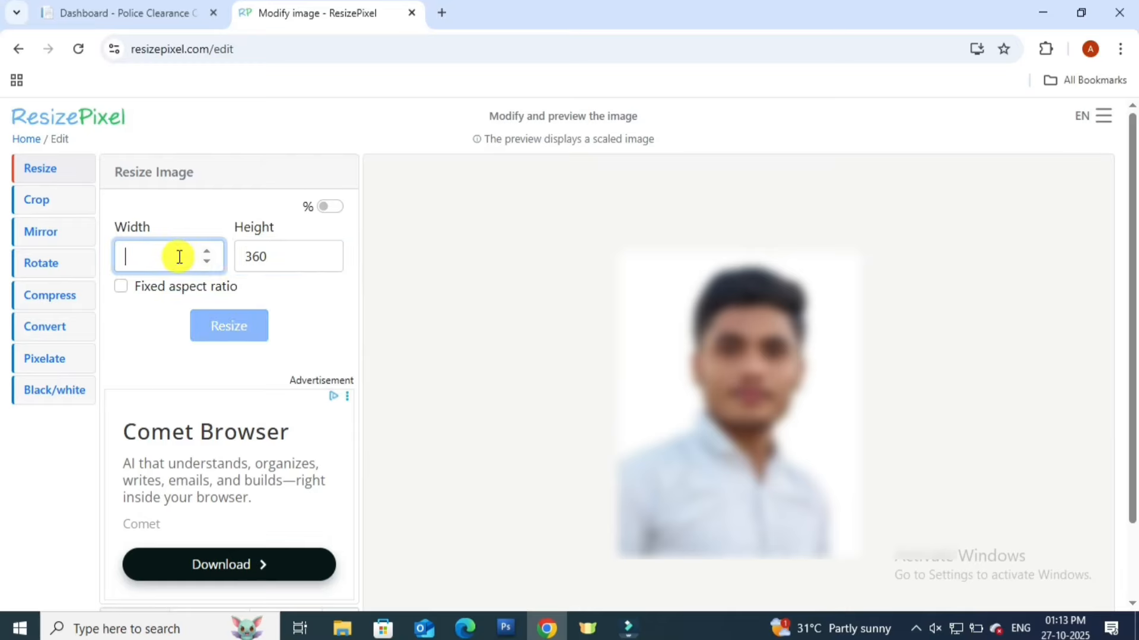
text(160)
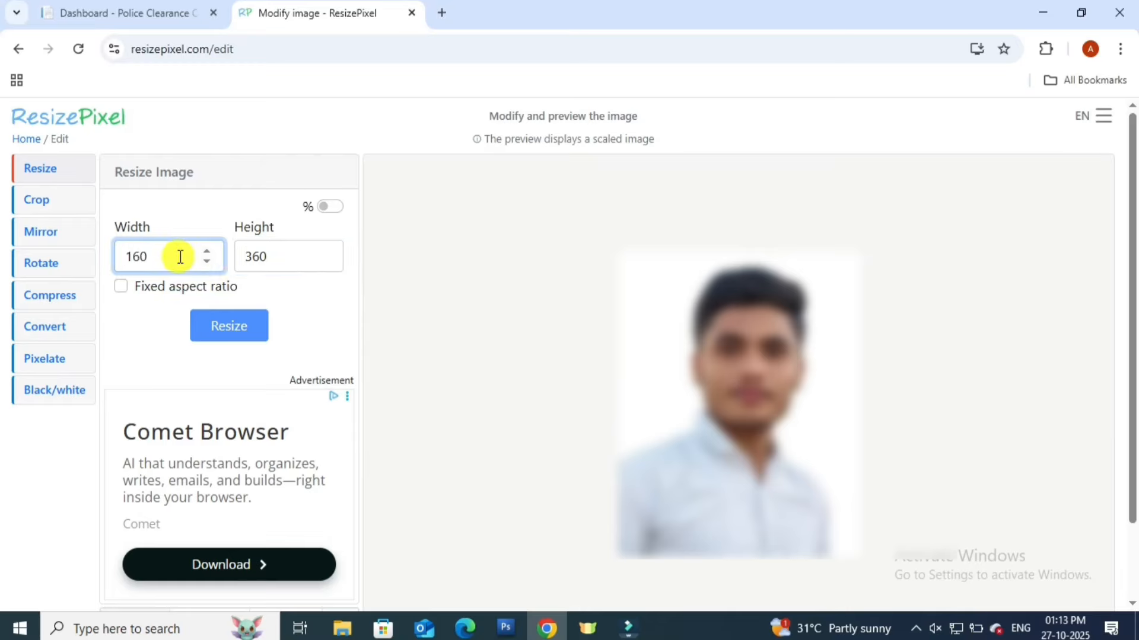
click(212, 221)
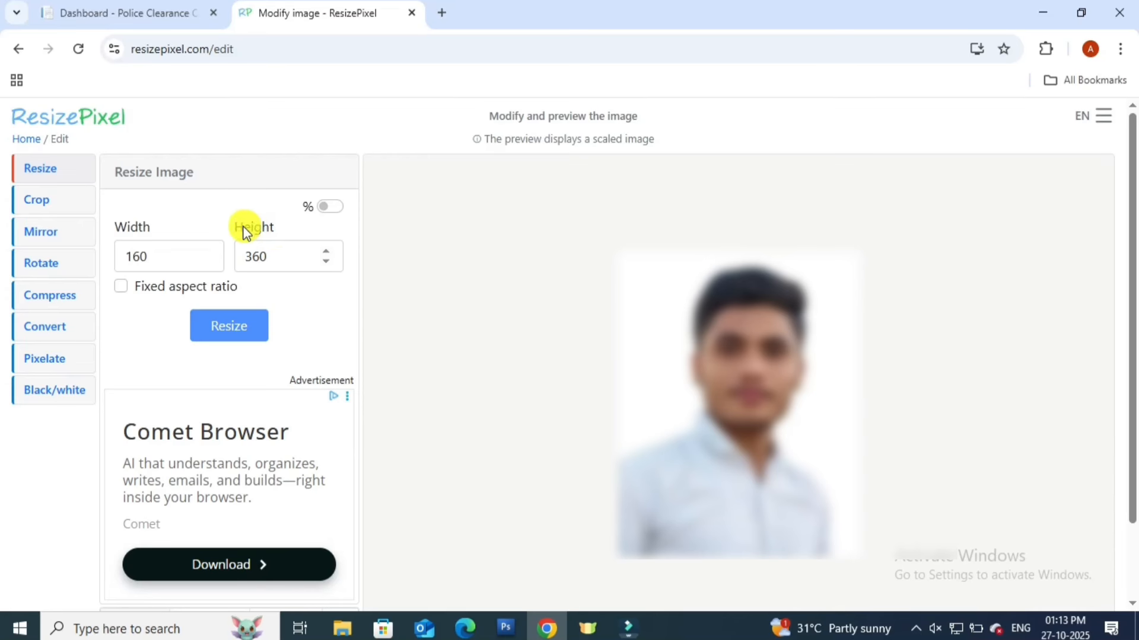
Set the photo's height to 200 and apply the resize without a fixed aspect ratio
click(280, 255)
drag(280, 254, 254, 255)
text(200)
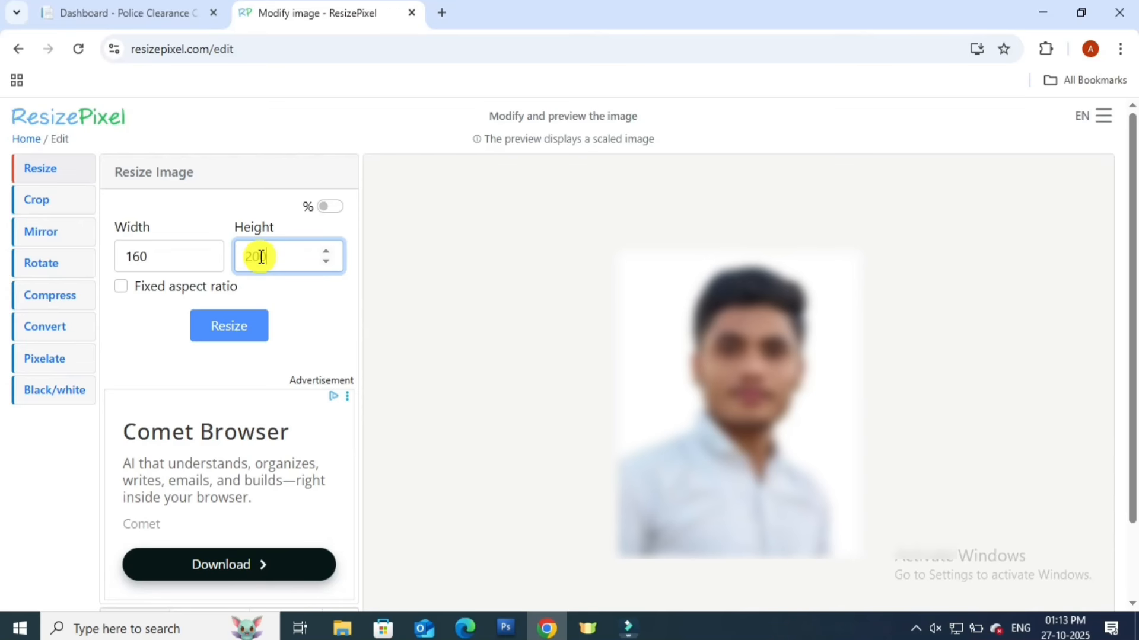
click(300, 300)
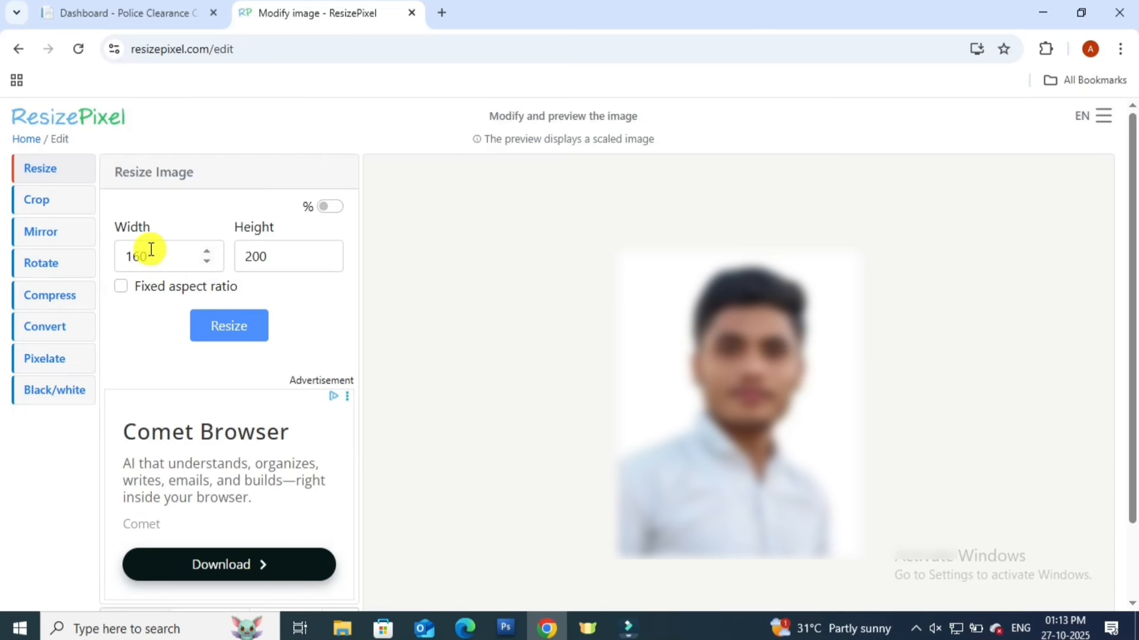
click(121, 290)
click(121, 286)
click(238, 332)
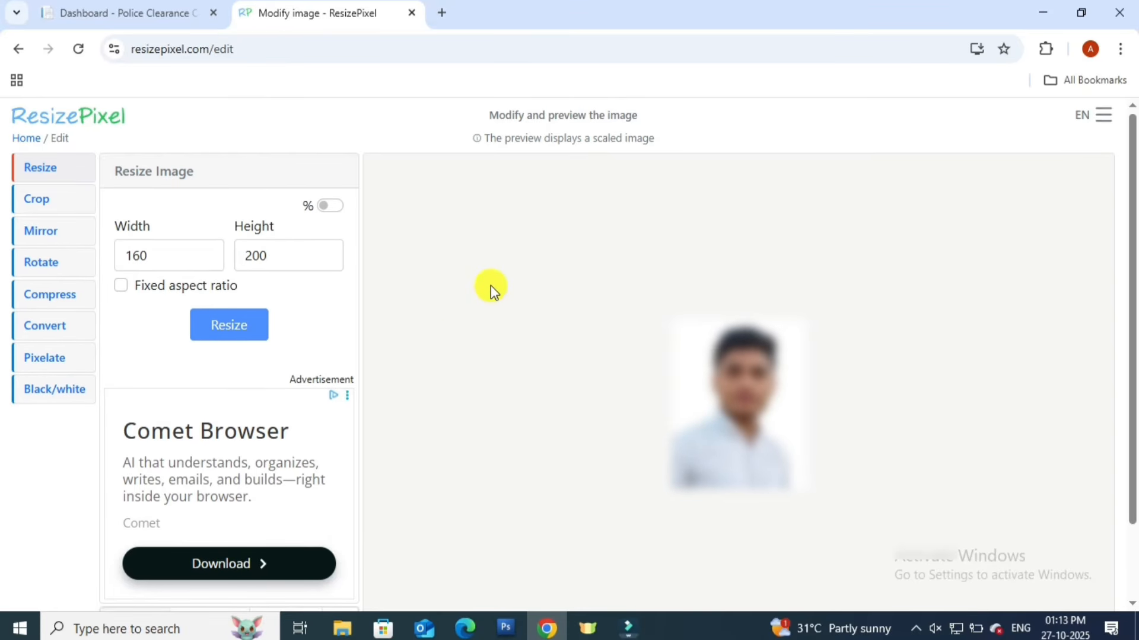
Check the resized photo's current dimensions and file size, and download the image
scroll(492, 297, down, 2)
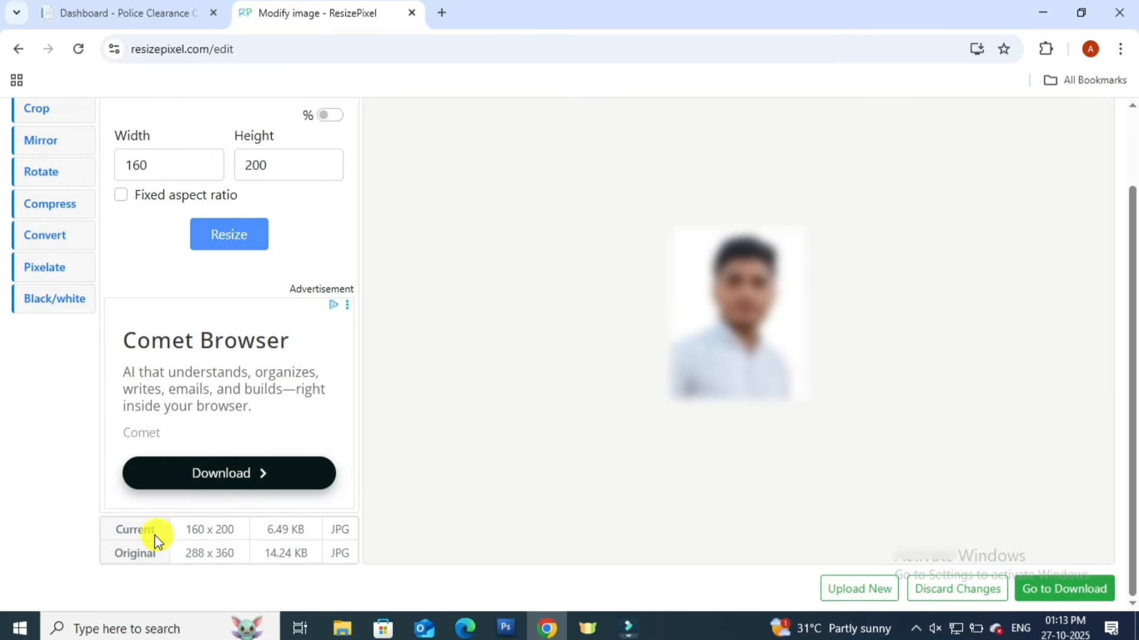
drag(116, 530, 264, 532)
click(323, 530)
click(316, 529)
click(311, 532)
click(1047, 597)
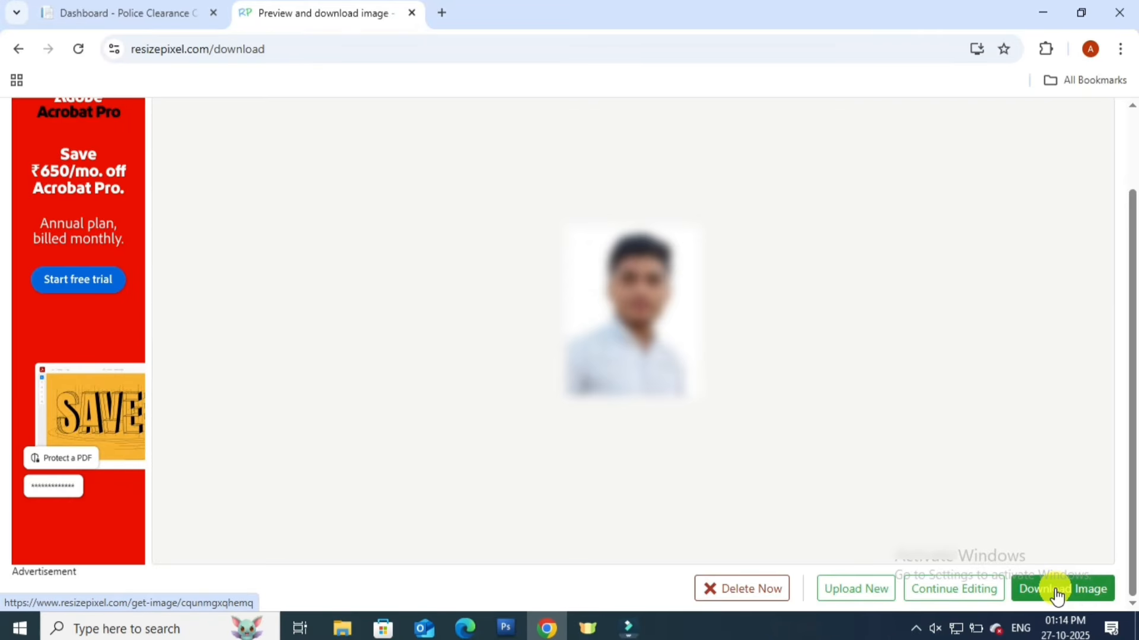
click(1056, 593)
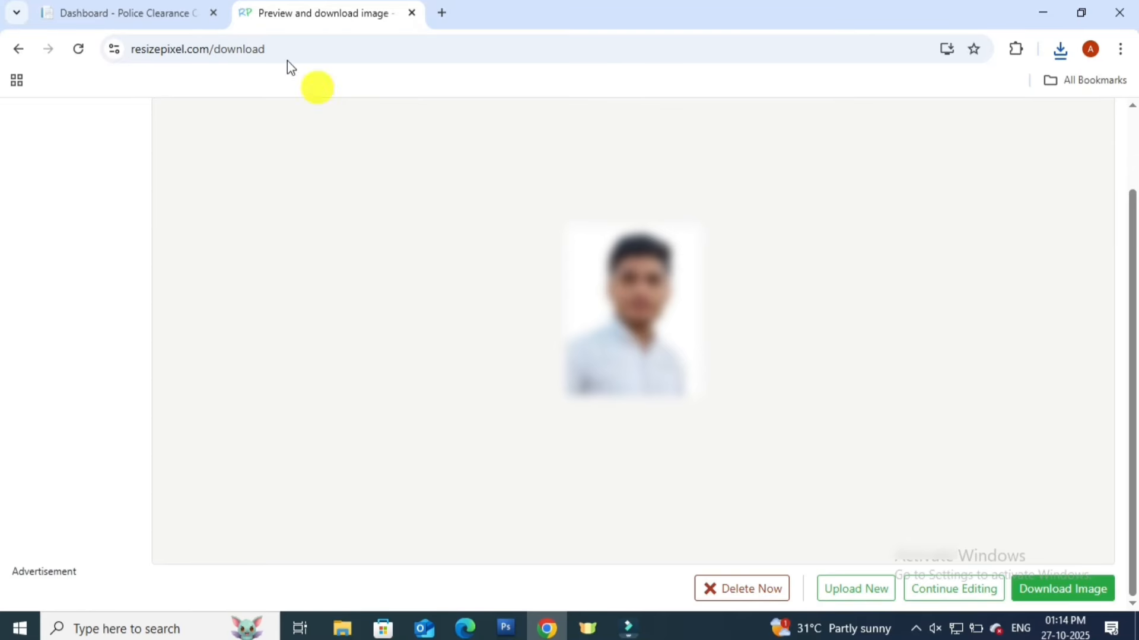
Return to the police clearance portal, upload photo.jpg as the applicant's photo and save it
click(158, 12)
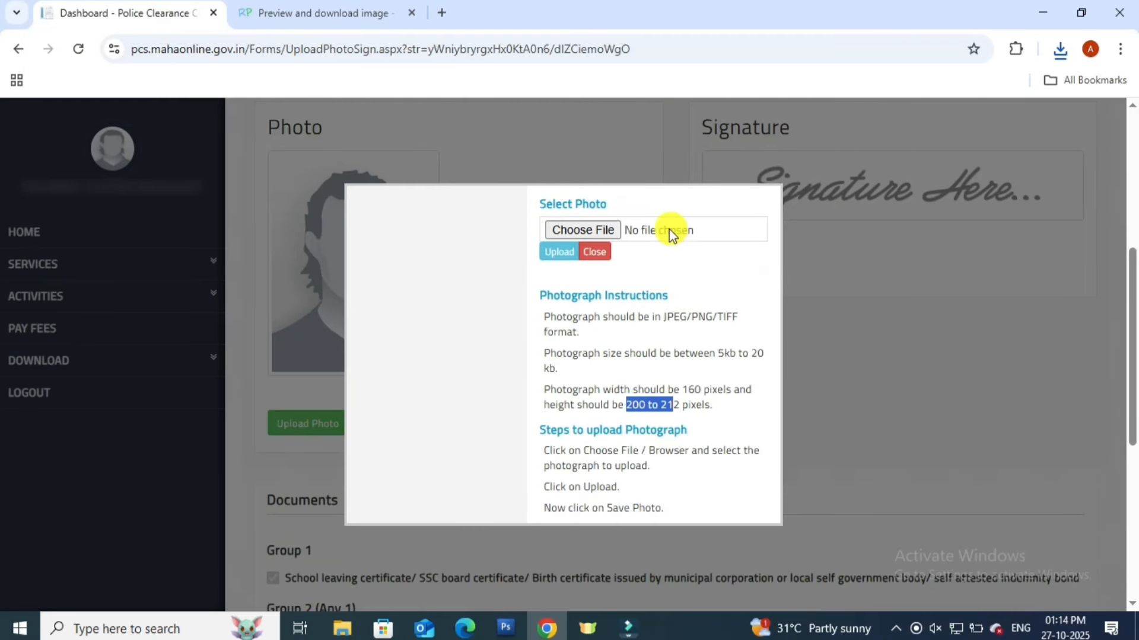
click(587, 229)
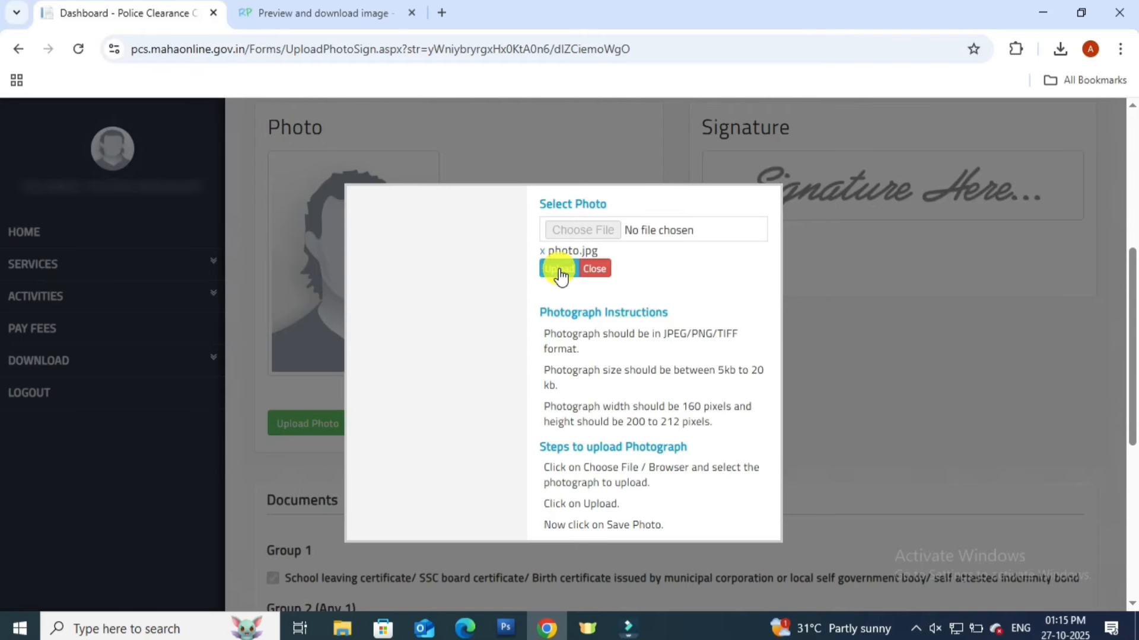
click(560, 274)
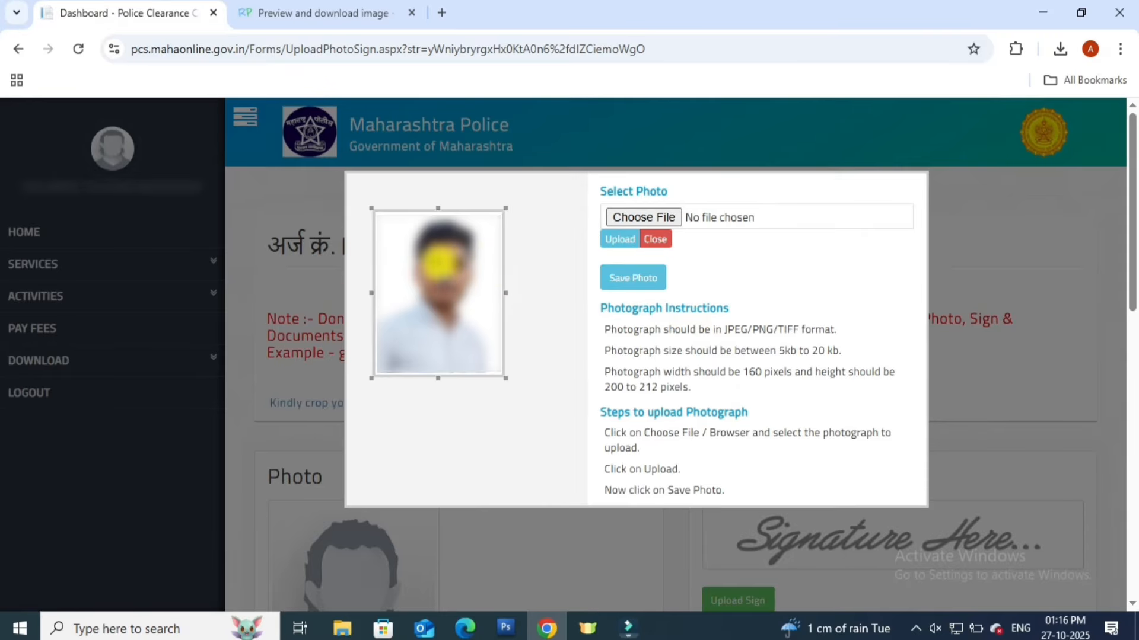
click(628, 287)
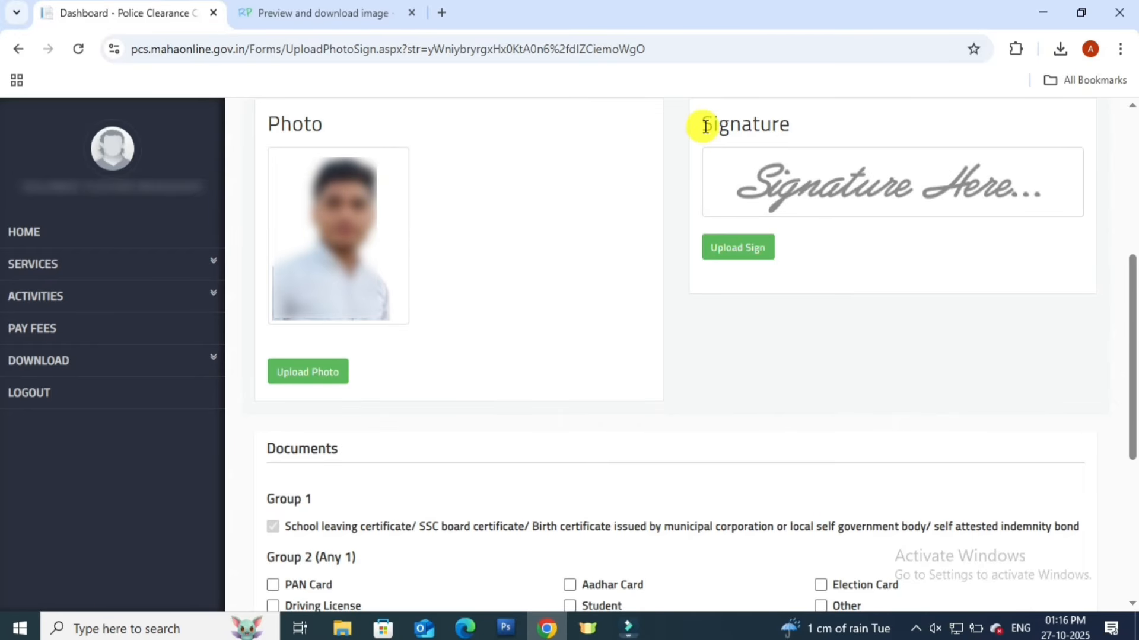
Open the signature upload dialog and check the required file format, file size and pixel dimensions
drag(704, 126, 785, 127)
click(802, 136)
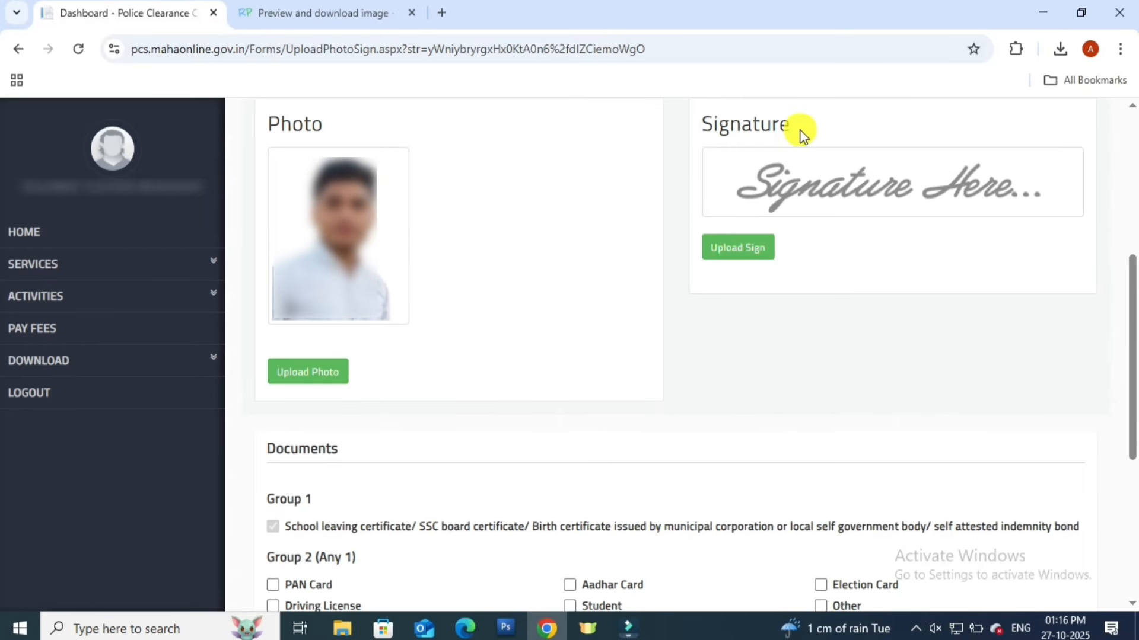
click(745, 252)
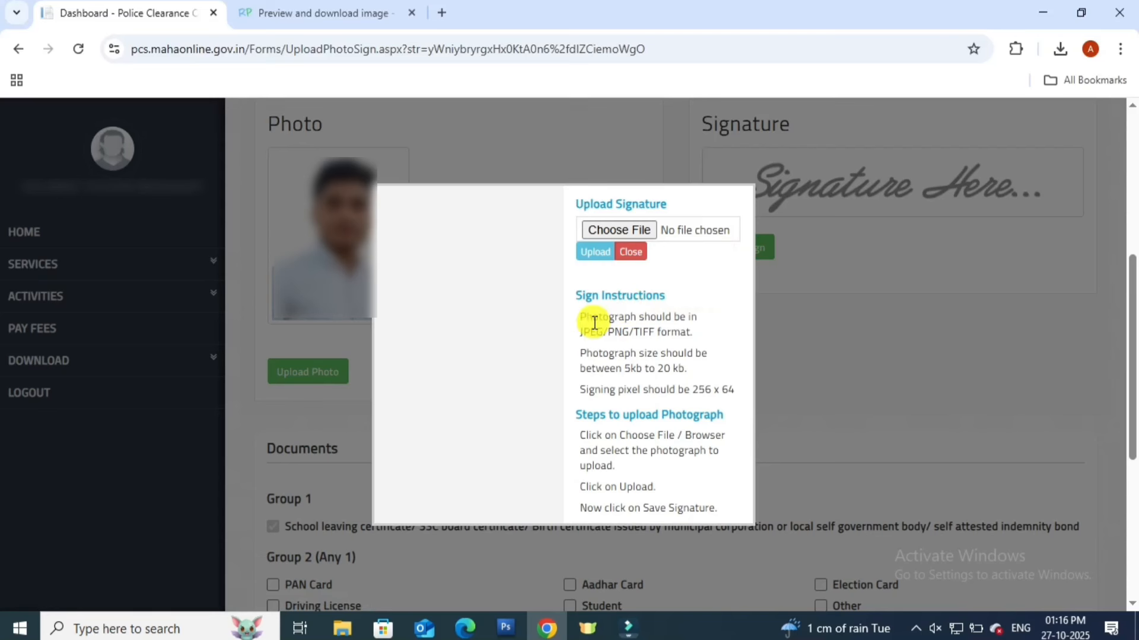
drag(586, 321, 691, 325)
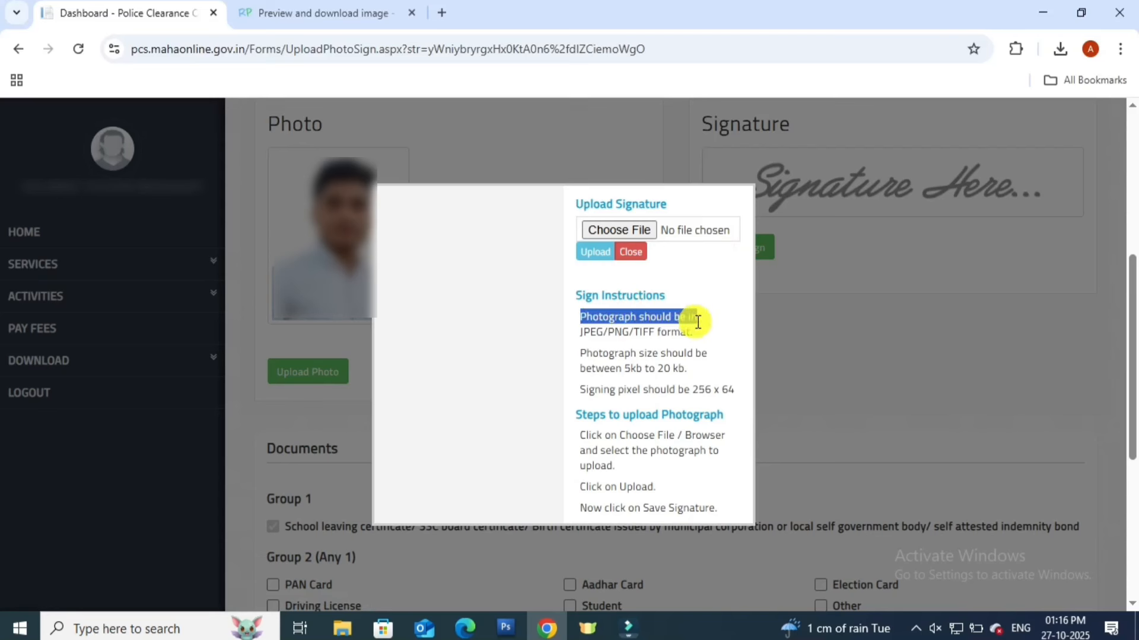
click(724, 321)
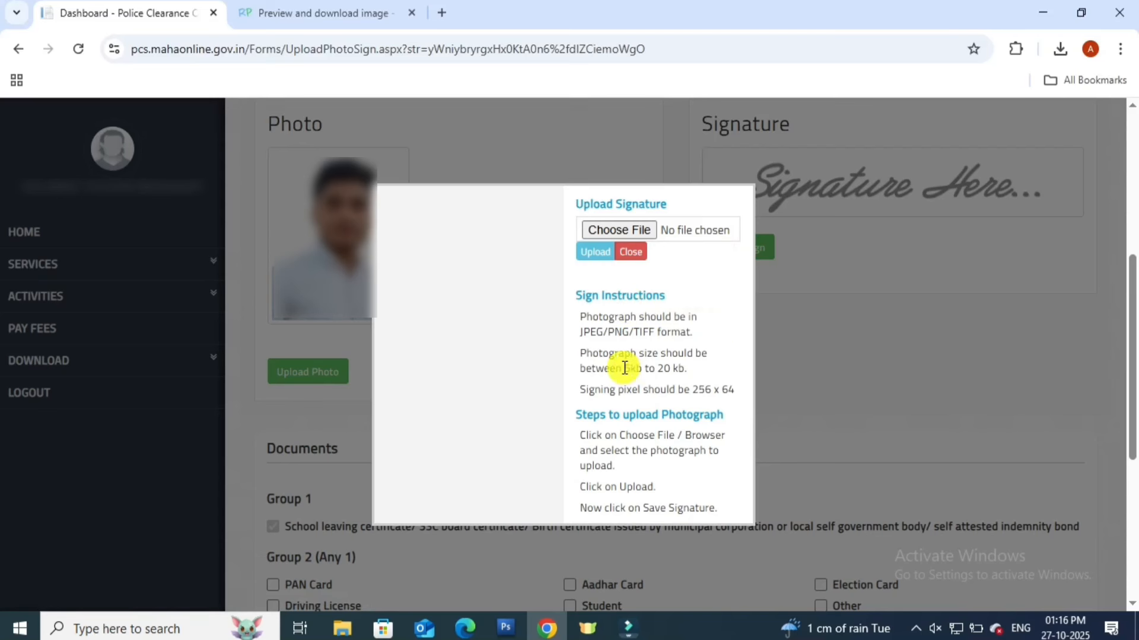
drag(621, 368, 682, 376)
click(710, 374)
drag(586, 392, 715, 389)
mouse_move(713, 389)
mouse_down()
mouse_move(691, 389)
mouse_move(718, 389)
mouse_up()
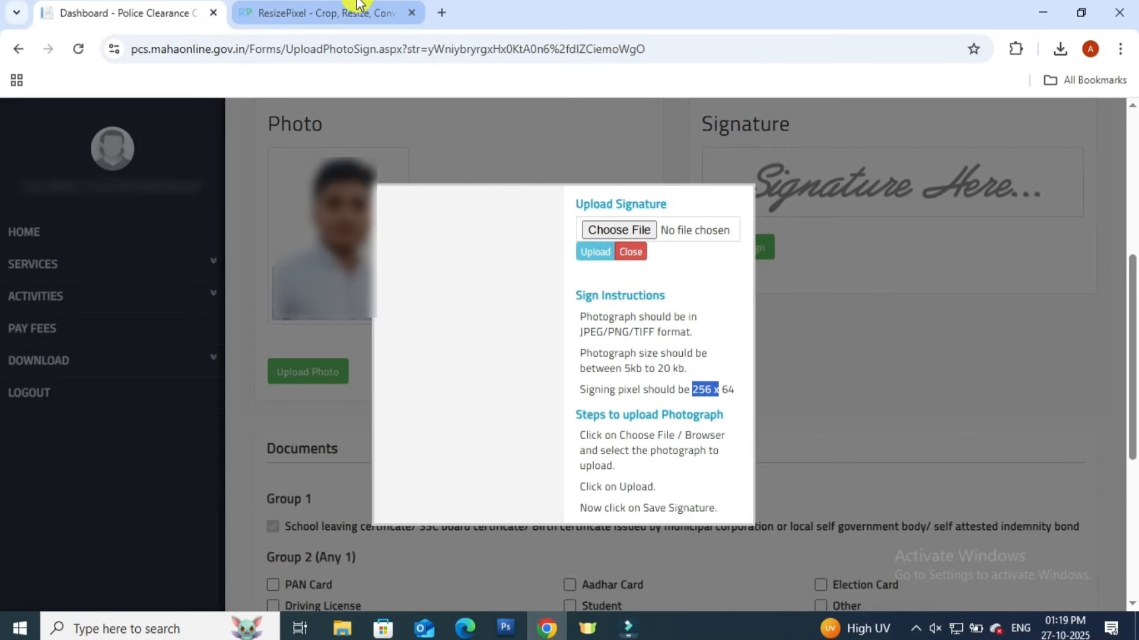
Switch to the ResizePixel site and upload the applicant's signature image for editing
click(343, 10)
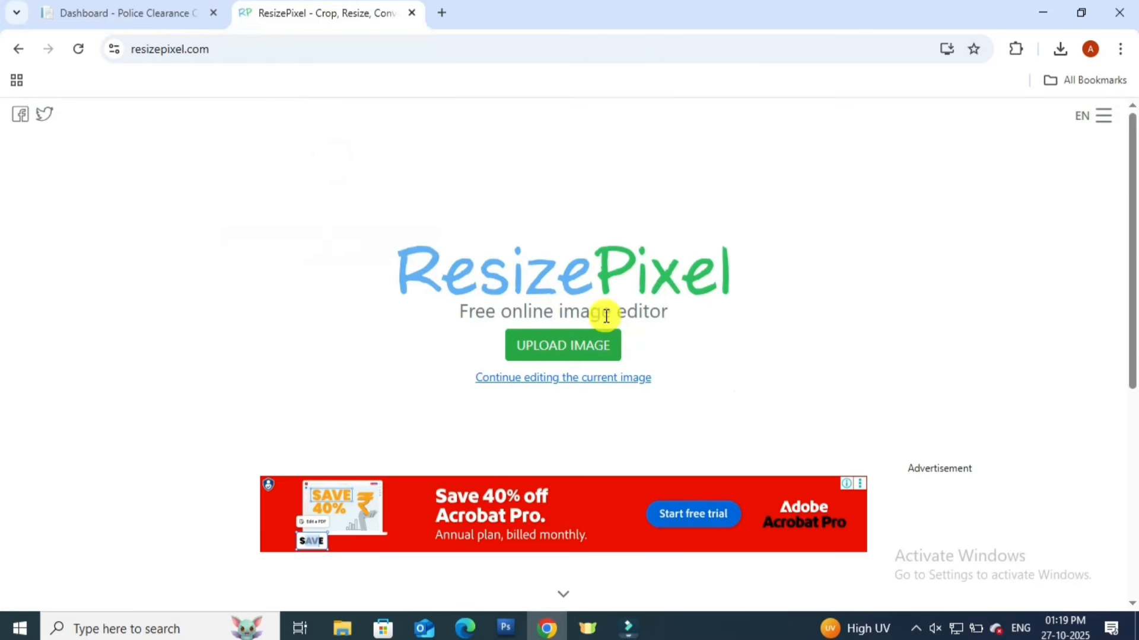
click(559, 349)
double_click(557, 134)
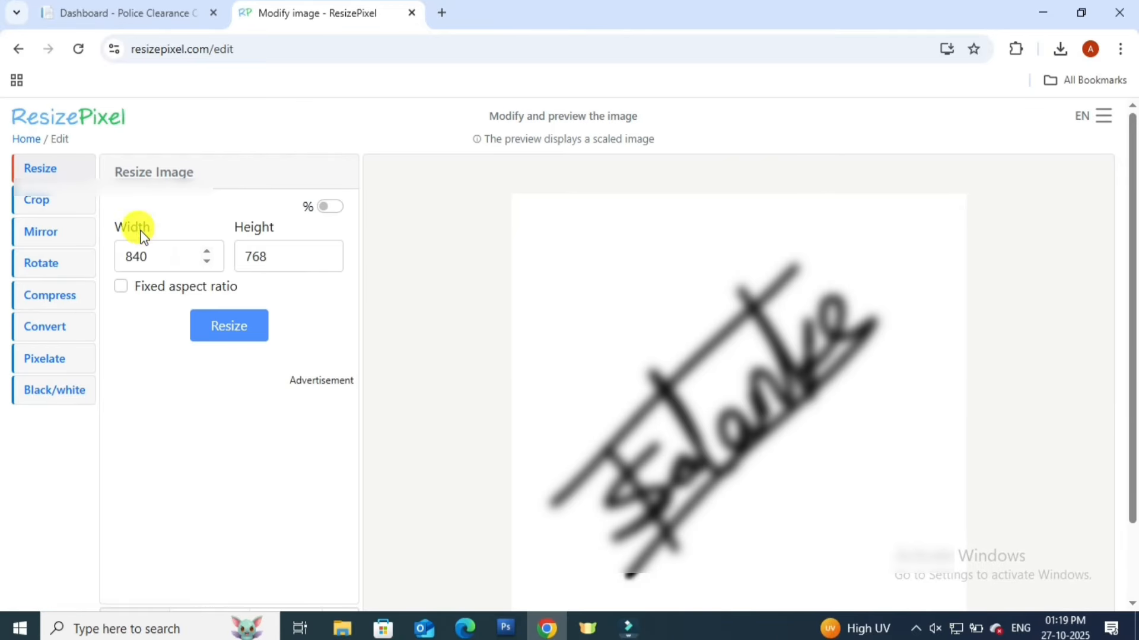
Resize the signature image to a width of 256 and a height of 64 without a fixed aspect ratio
drag(158, 260, 119, 259)
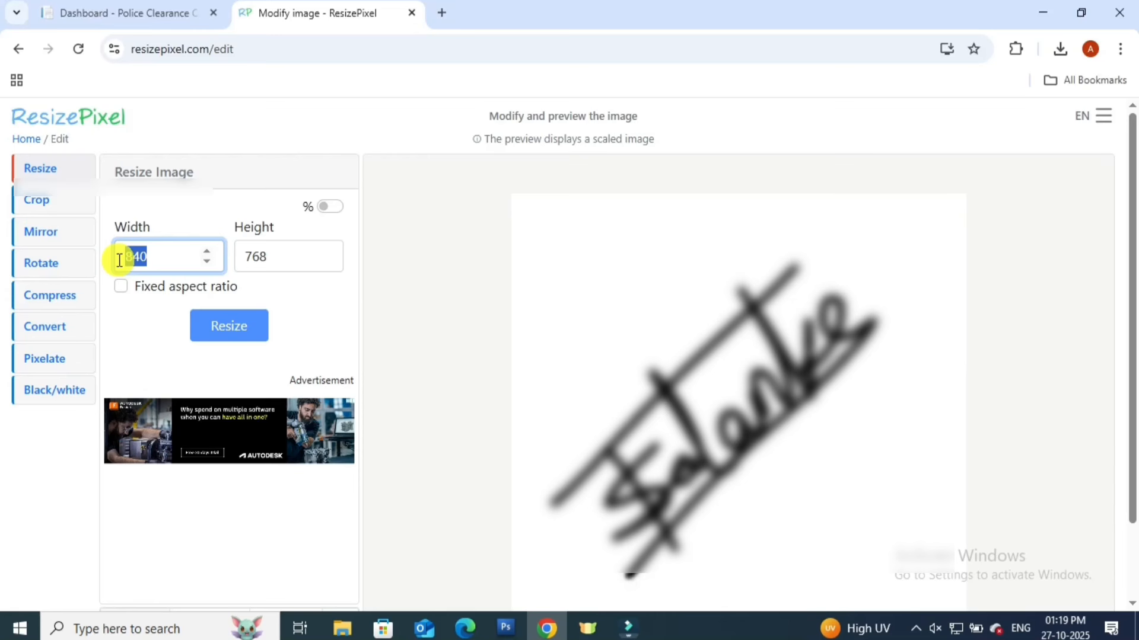
text(256)
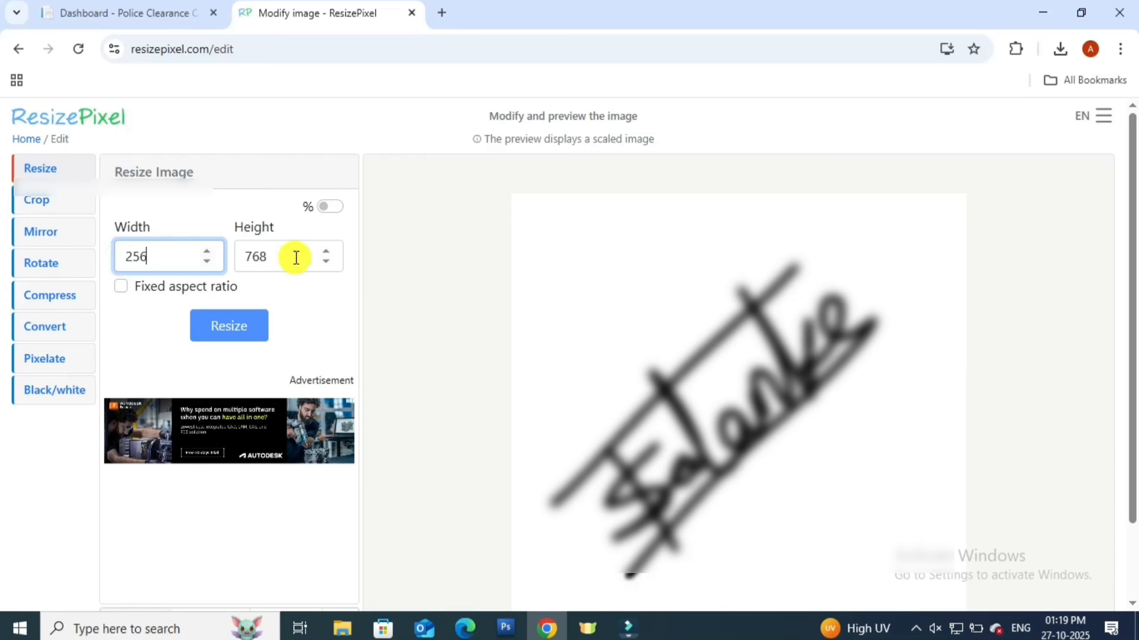
drag(290, 257, 242, 261)
text(64)
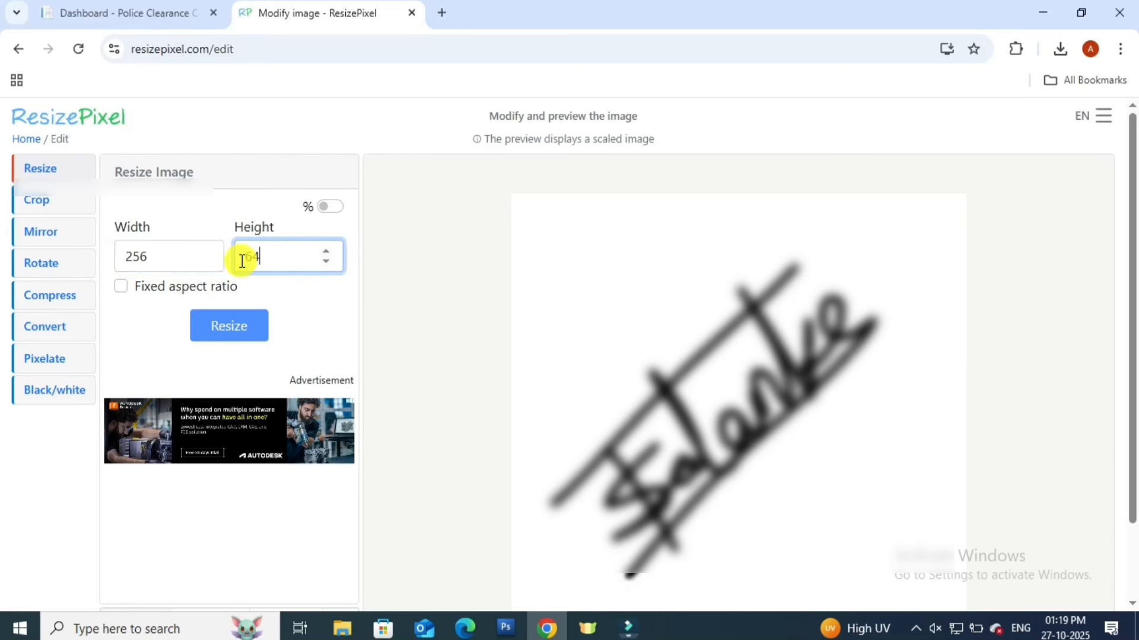
click(300, 313)
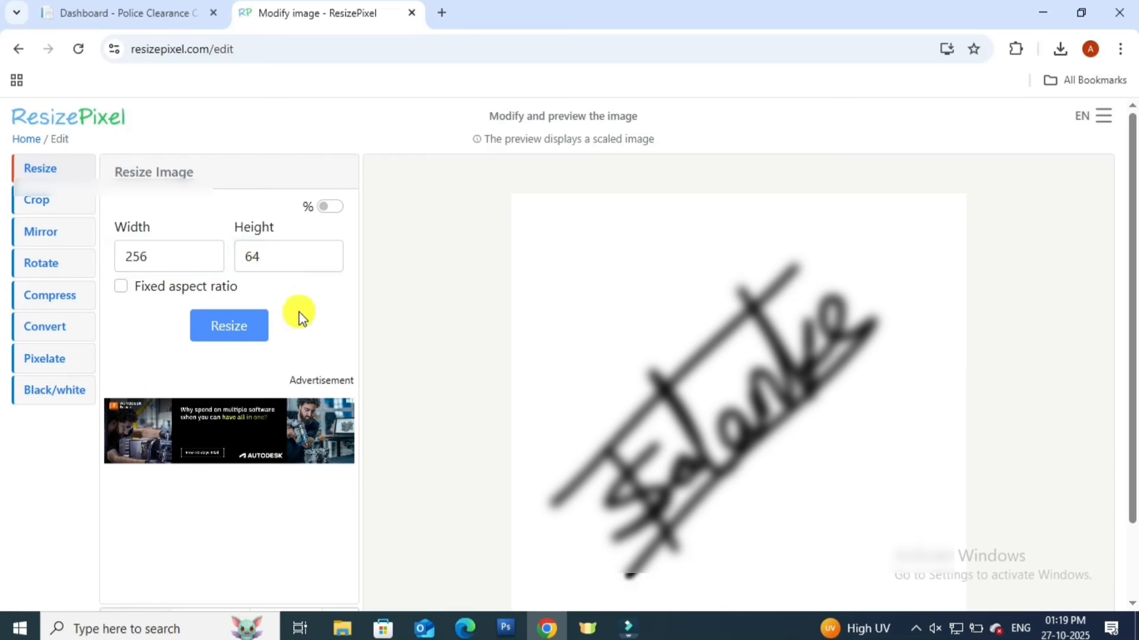
click(221, 334)
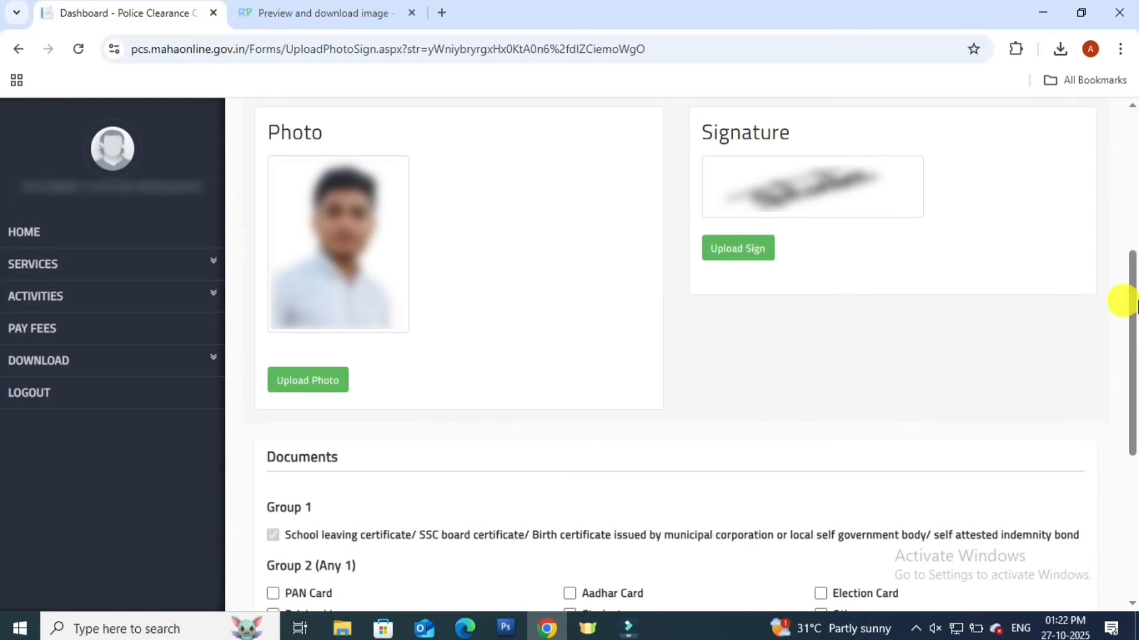
Select Aadhar Card as the Group 2 document and the ration card showing the applicant's name and address for Group 3
drag(1130, 279, 1134, 425)
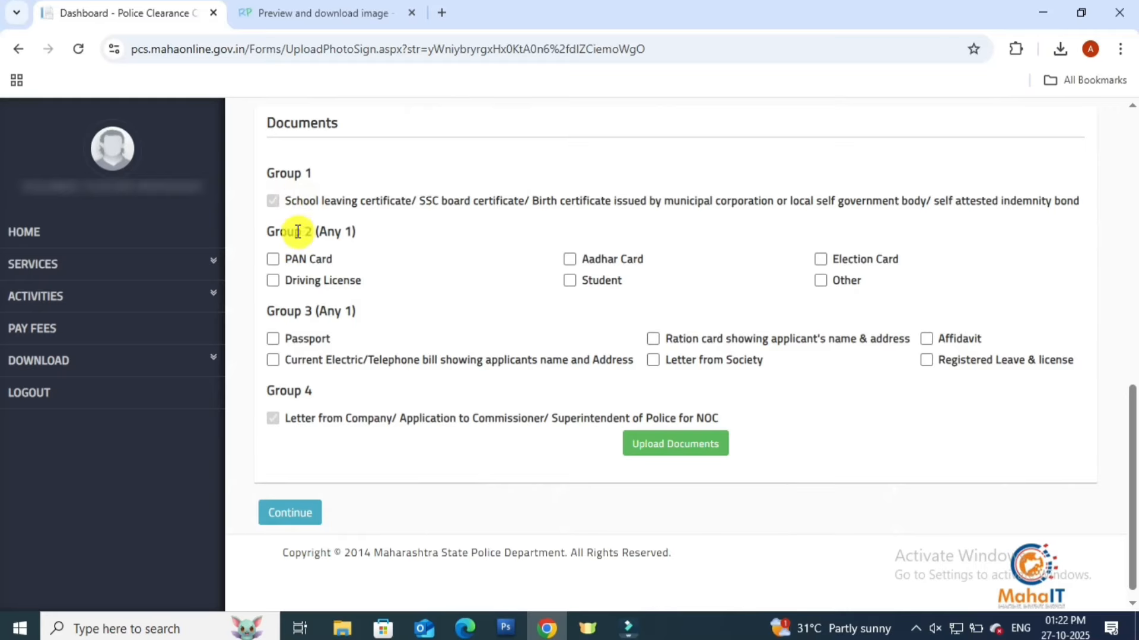
drag(271, 235, 319, 232)
click(570, 260)
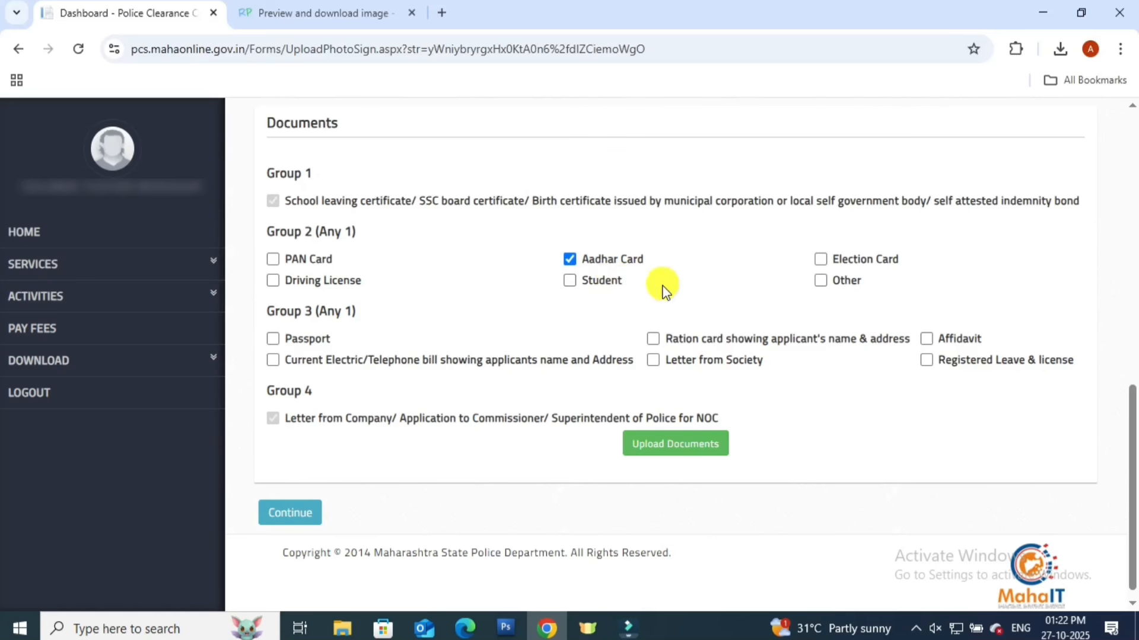
drag(267, 312, 307, 311)
click(507, 331)
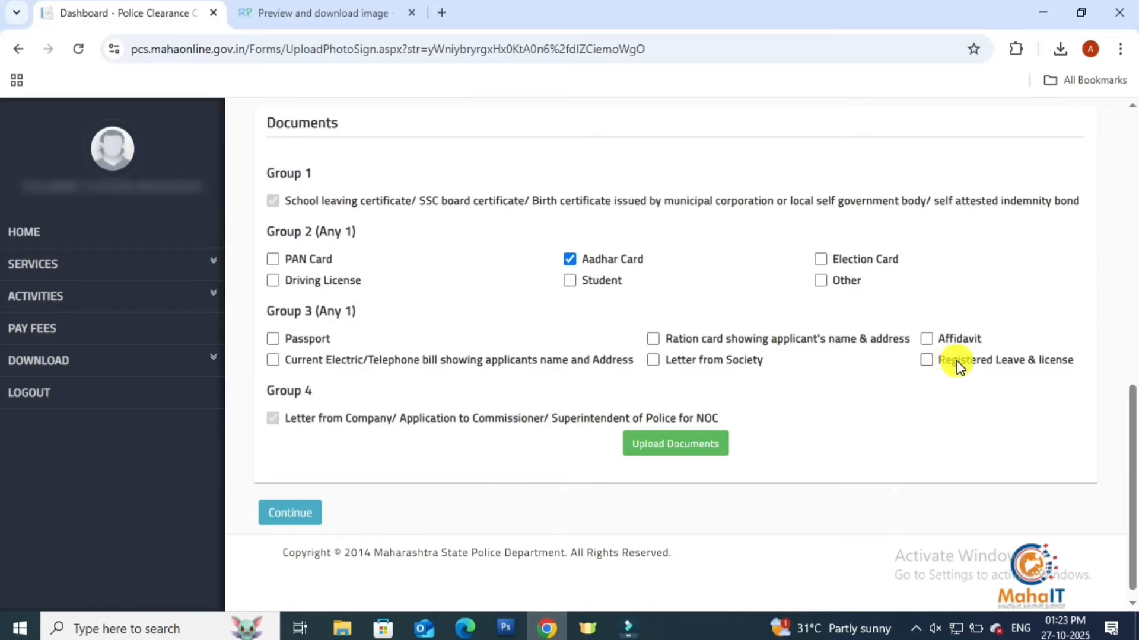
click(653, 338)
Examine the Group 4 letter requirement and read the sample POLICE VERIFICATION application letter in Paint, closing the letter and its folder
drag(269, 387, 332, 389)
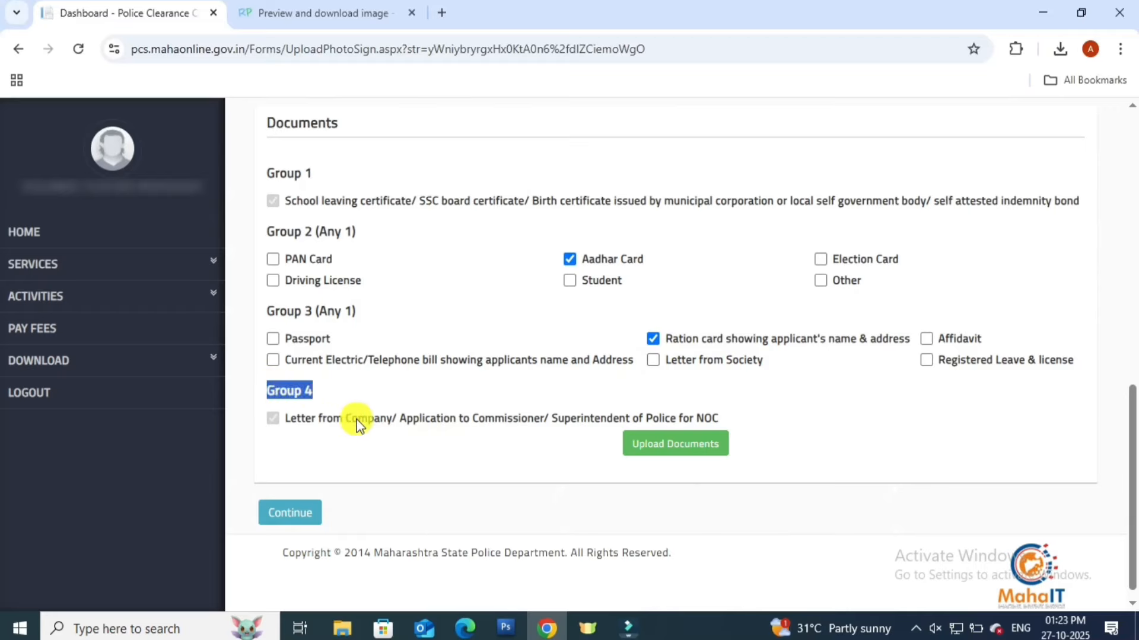
click(404, 425)
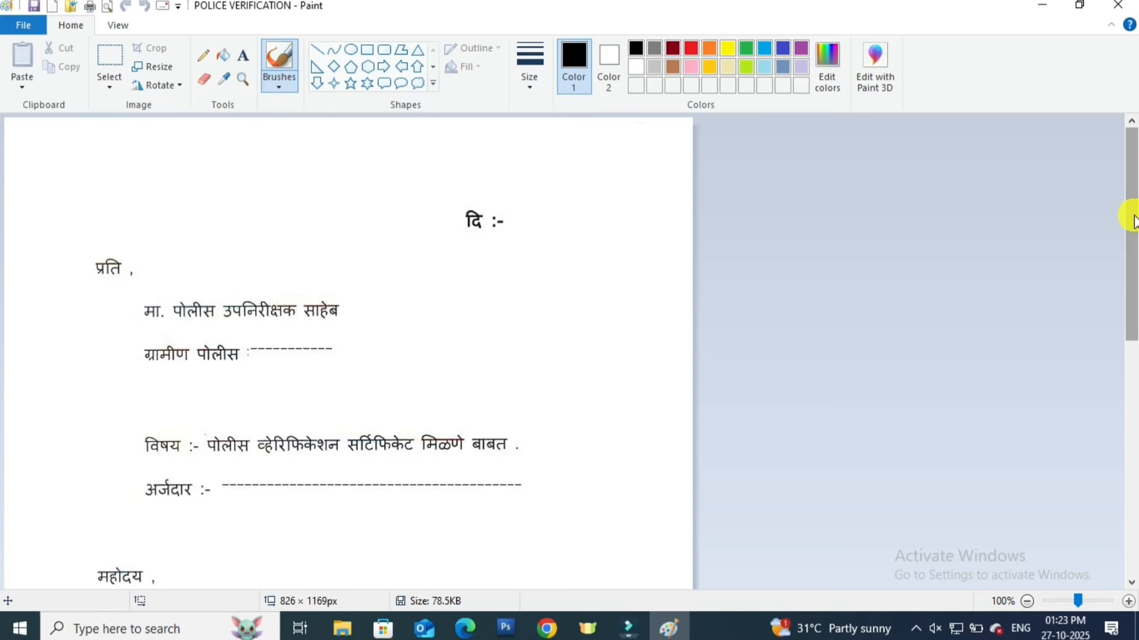
drag(1131, 220, 1131, 247)
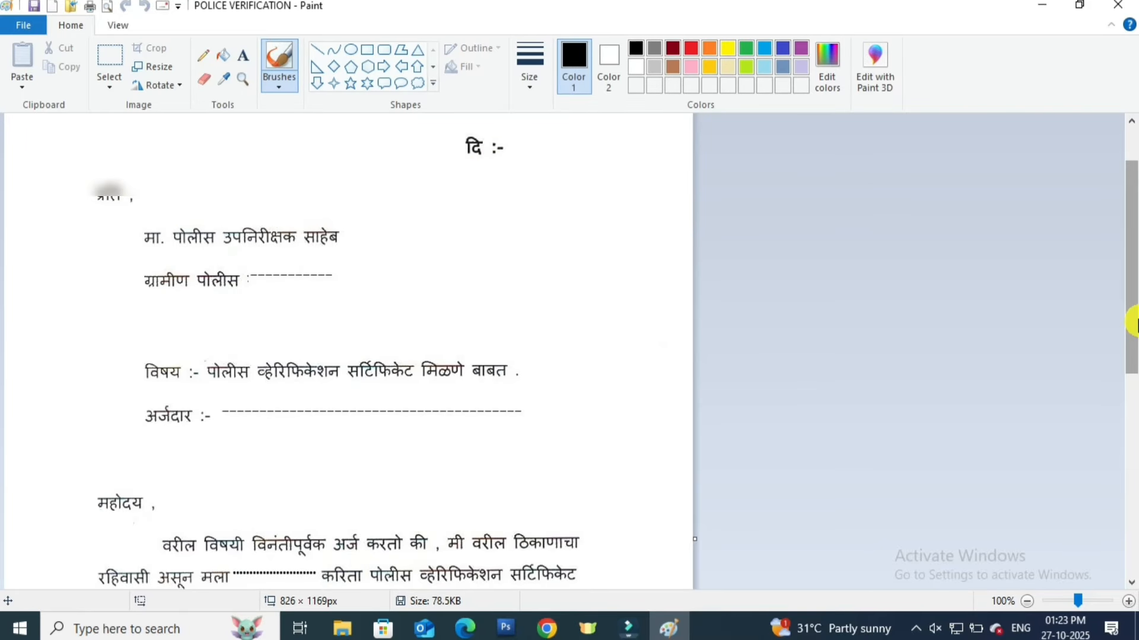
drag(1130, 304, 1129, 318)
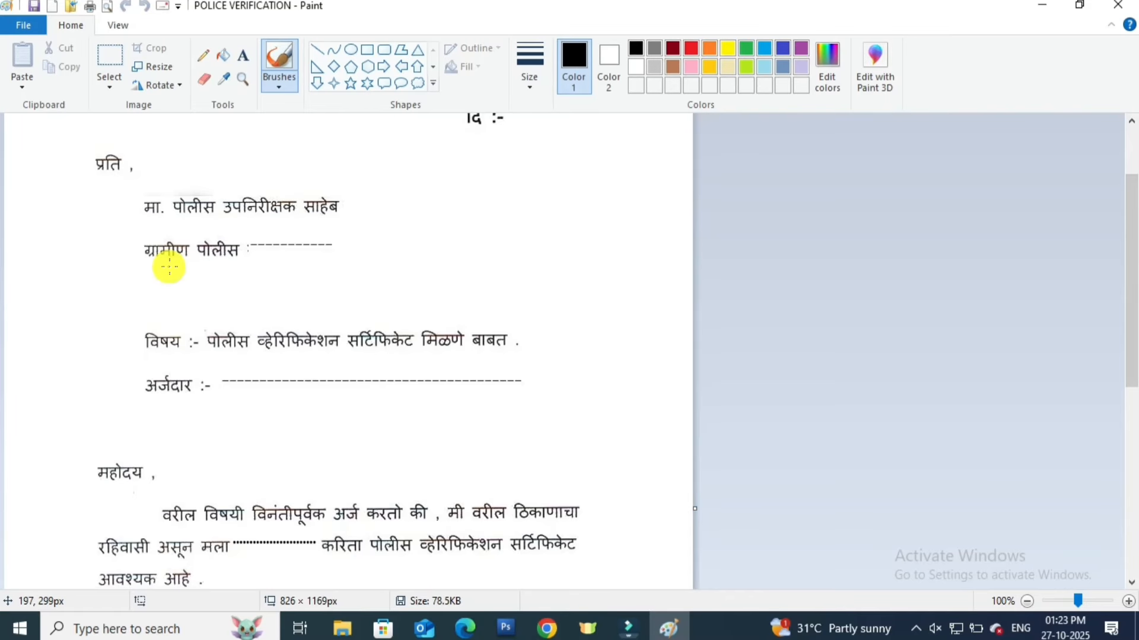
drag(1131, 296, 1129, 361)
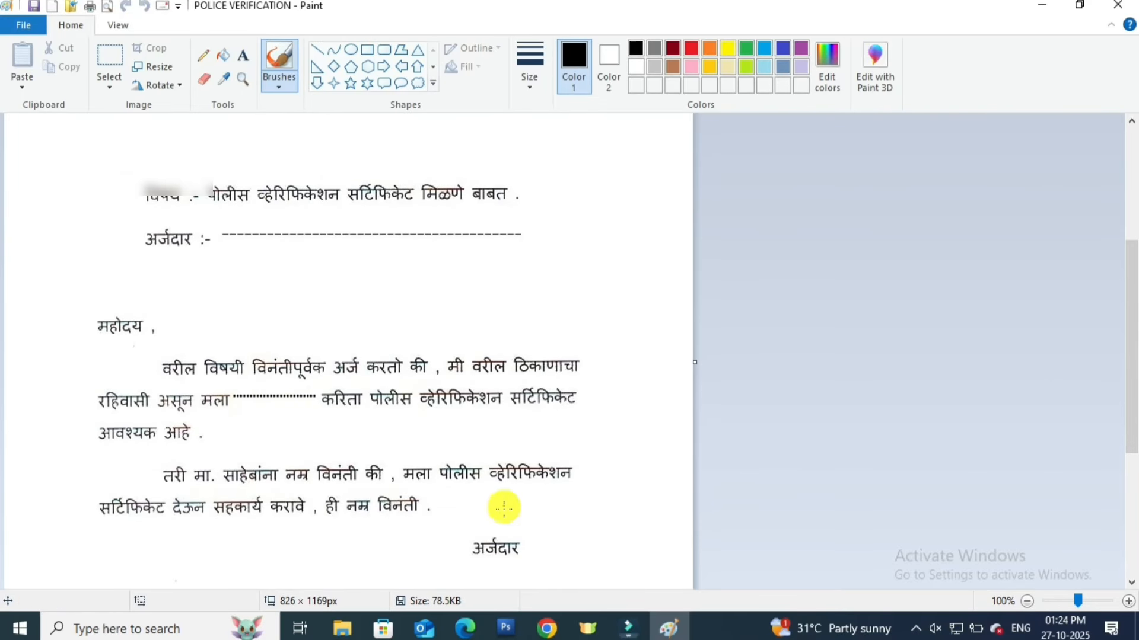
key(alt+F4)
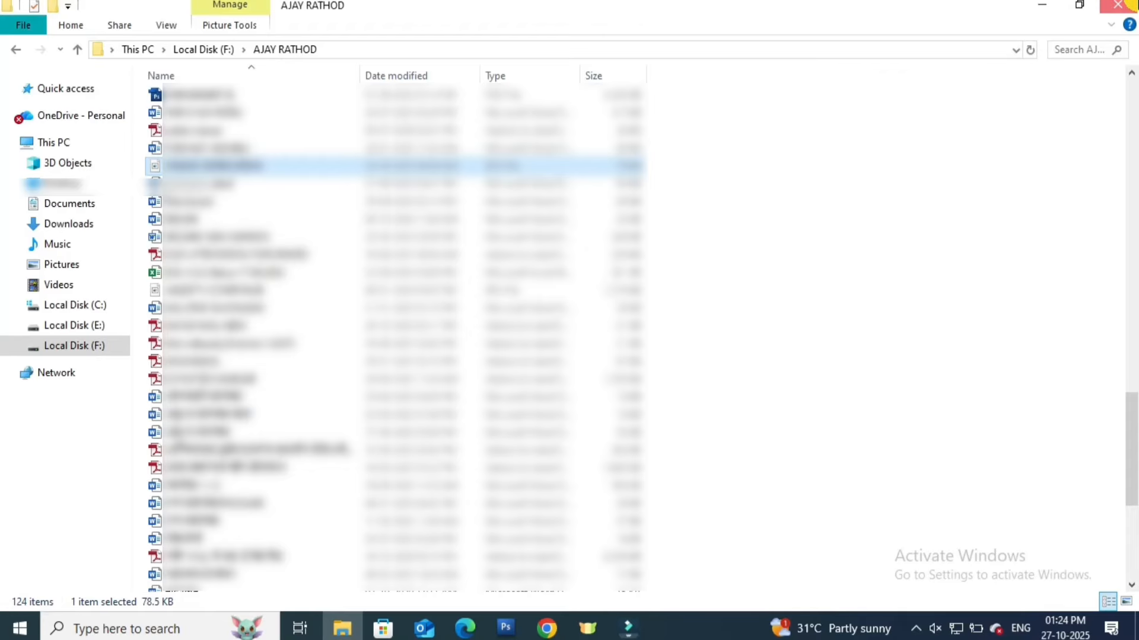
click(1124, 4)
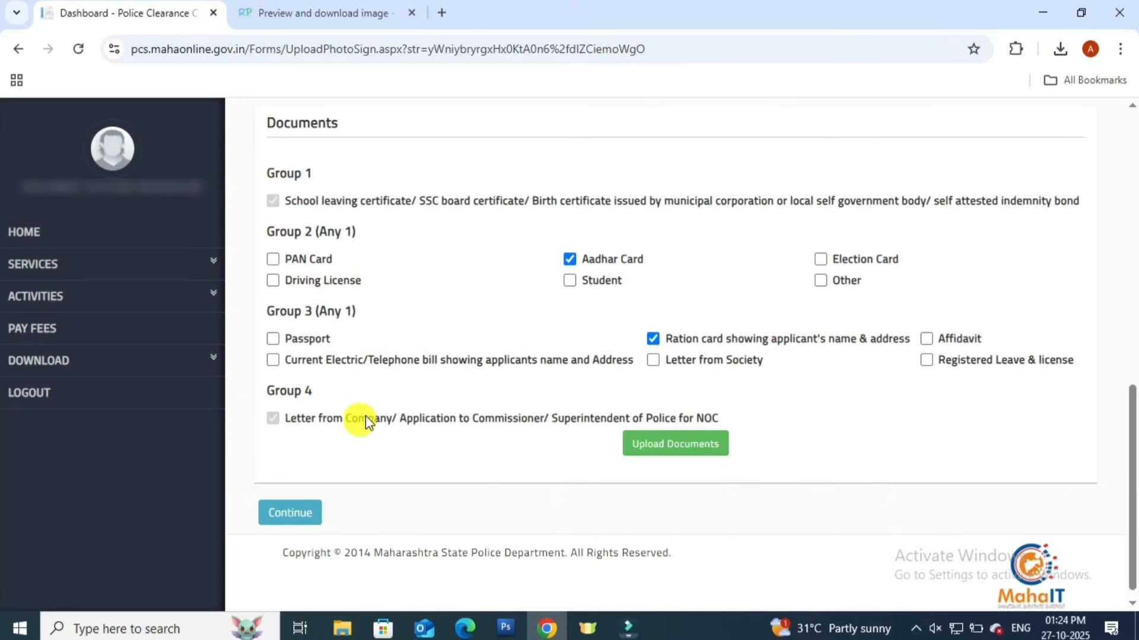
Attach tc.jpeg, aadhar.jpg, ration.jpg and compny.jpg to their matching document fields and save the uploads
click(670, 449)
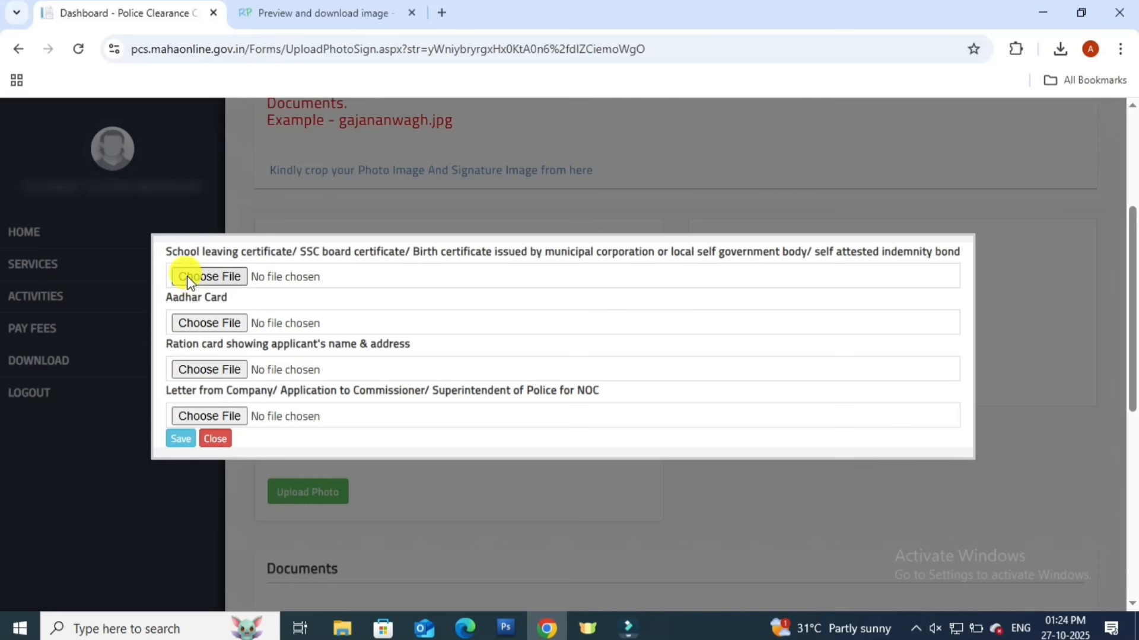
click(223, 277)
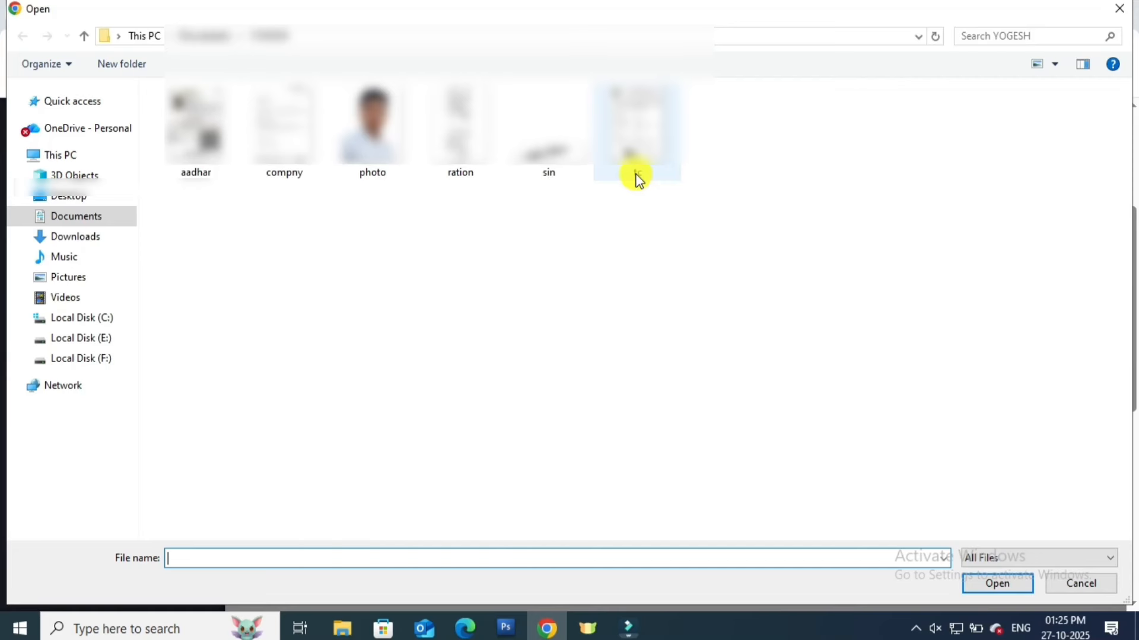
mouse_move(637, 175)
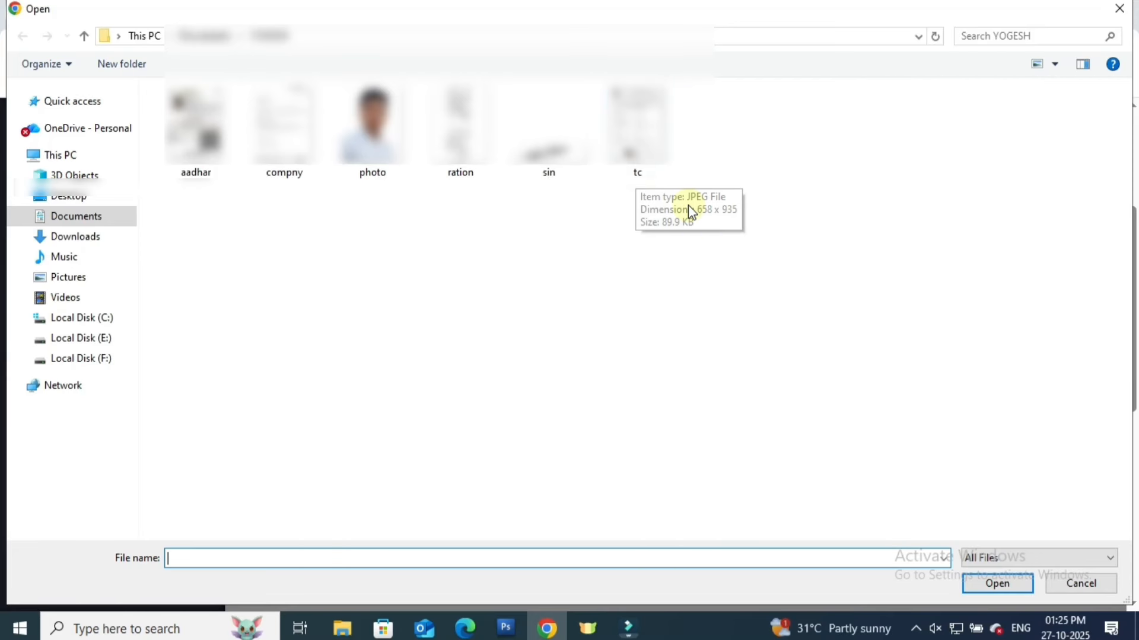
click(640, 135)
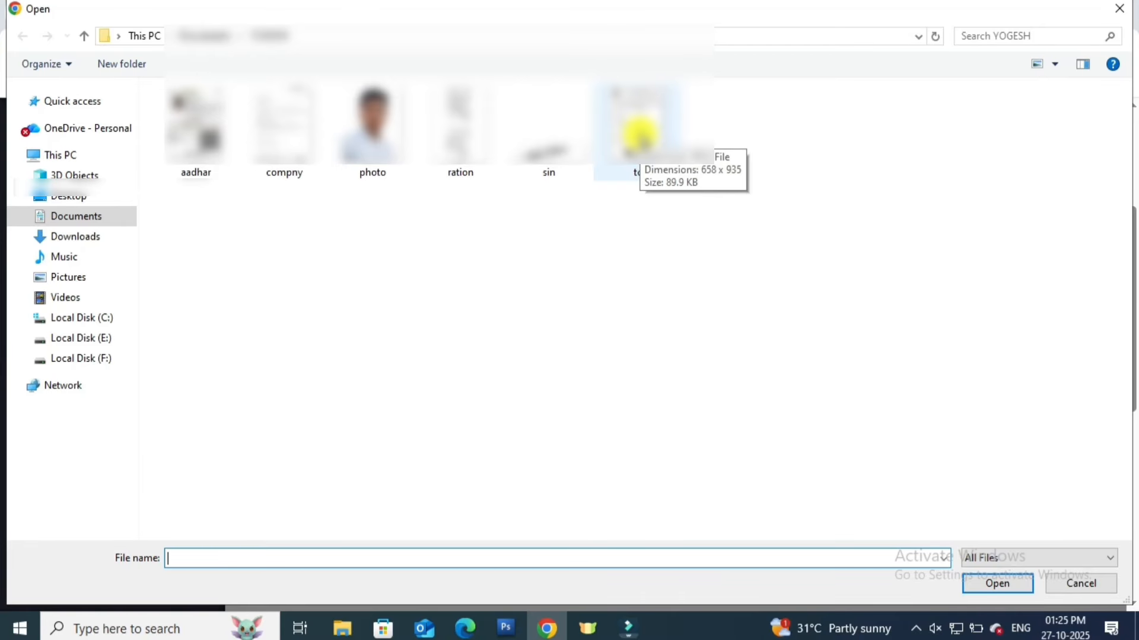
double_click(639, 135)
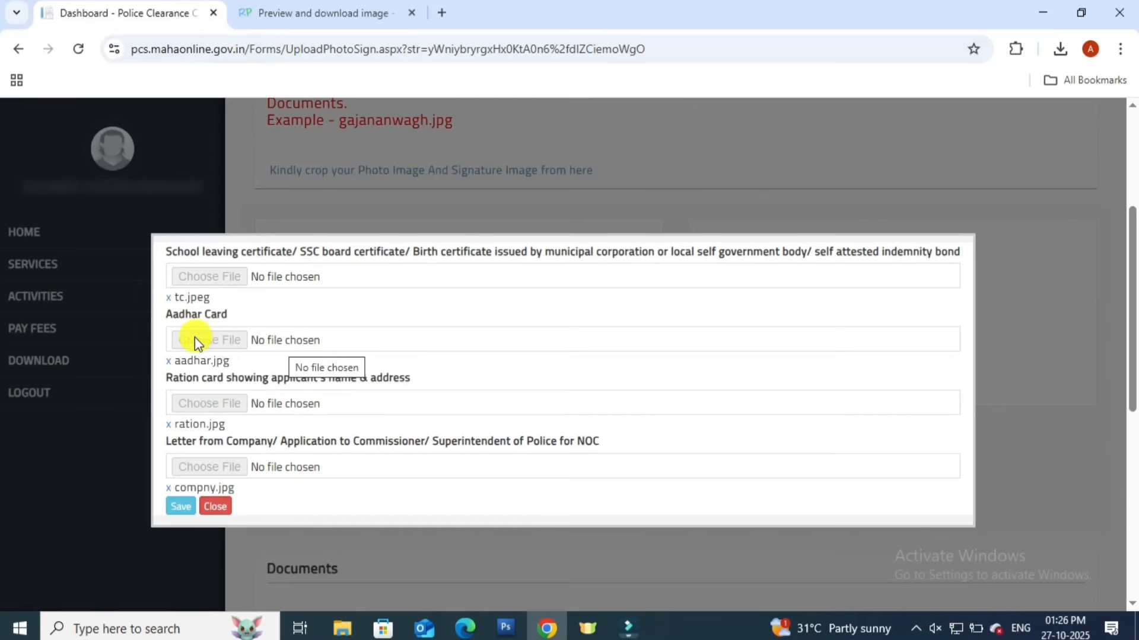
click(179, 507)
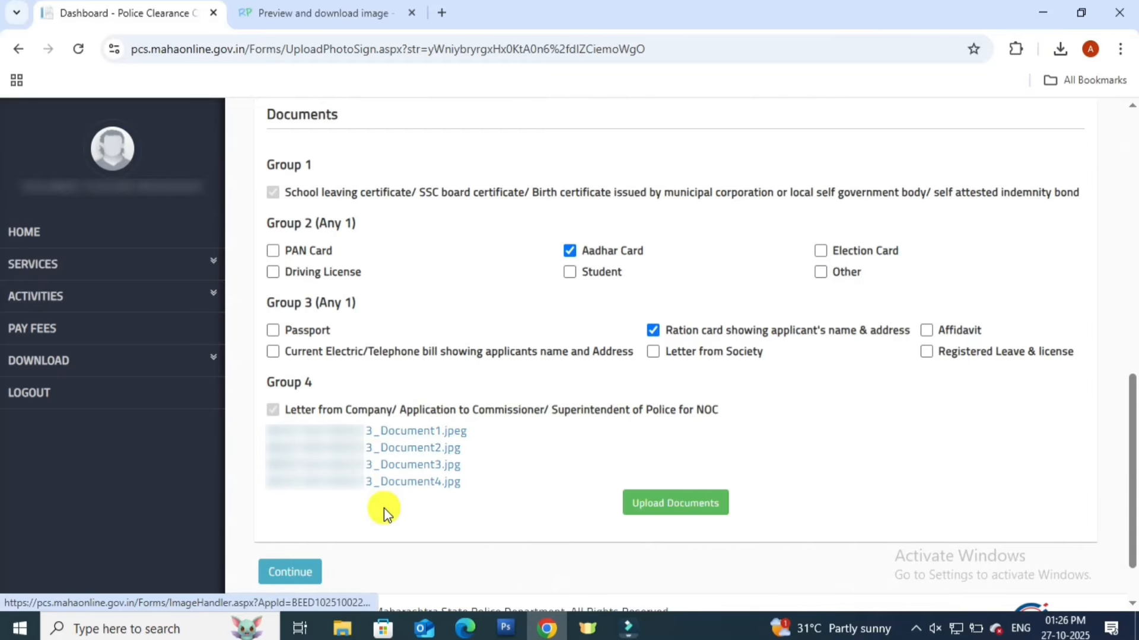
Continue to the Character Certificate application preview and review the entered details through to the end of the page
click(294, 570)
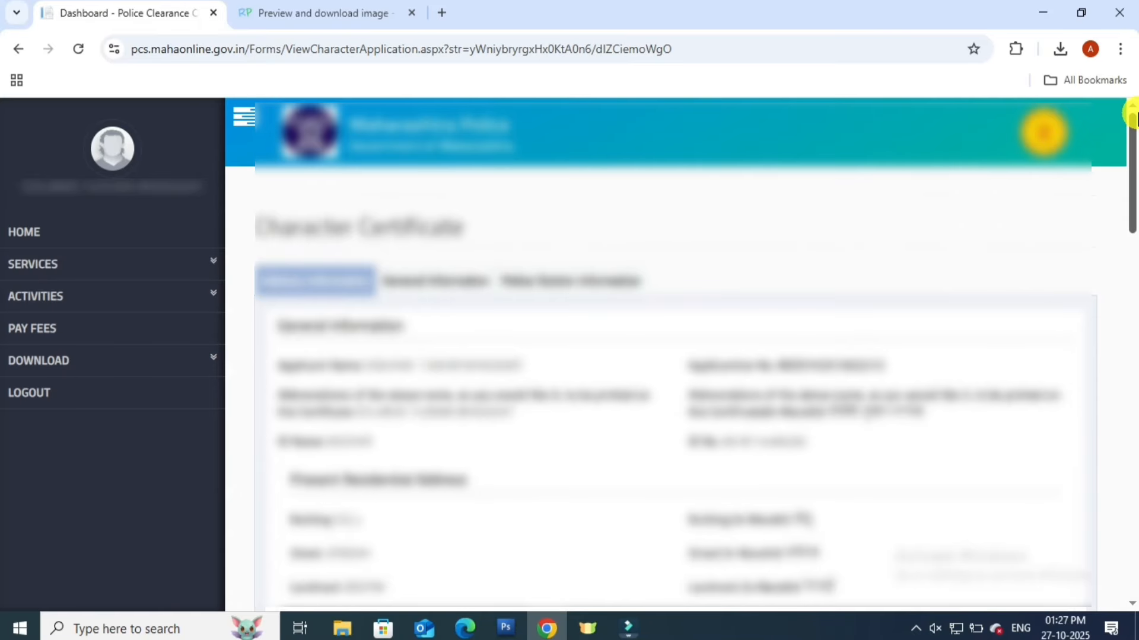
drag(1138, 187, 1138, 203)
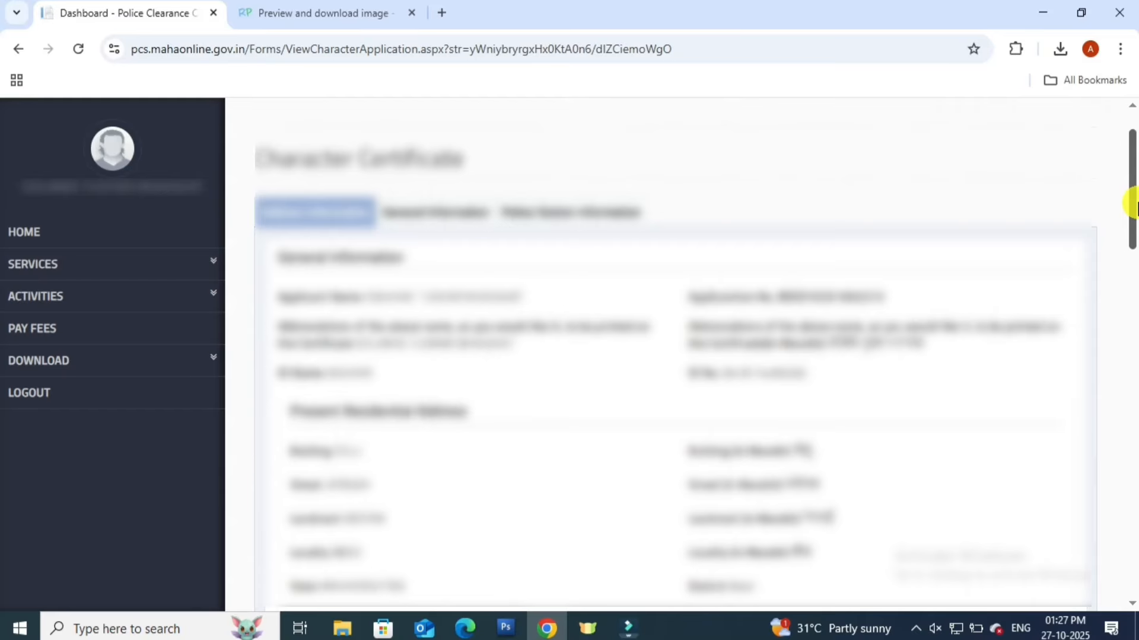
drag(1132, 202, 1130, 537)
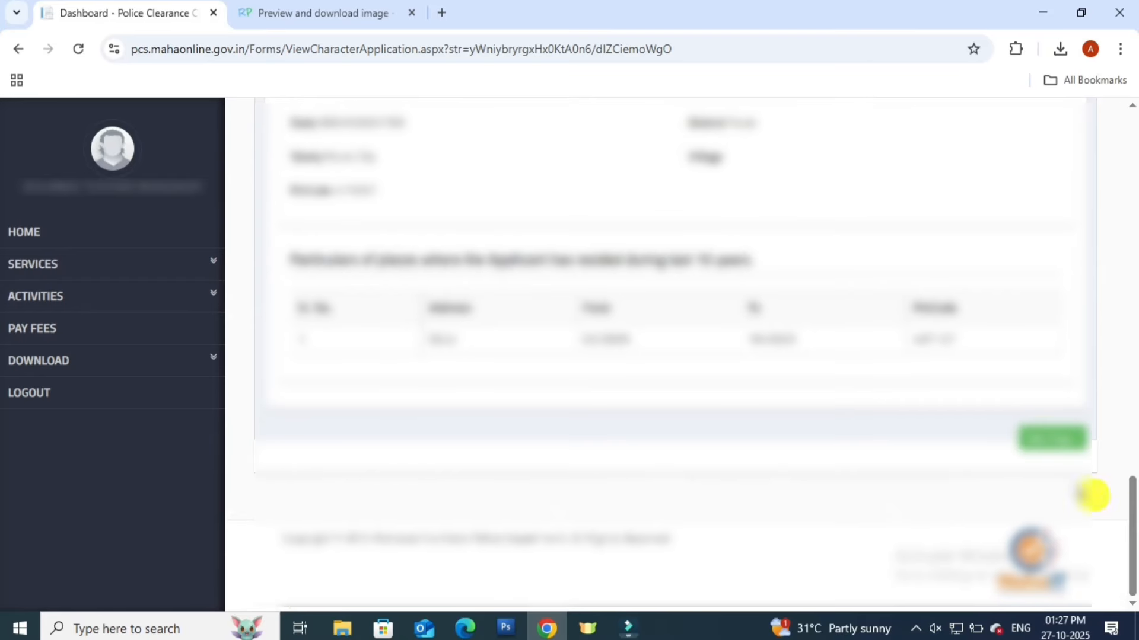
Go through the remaining application preview pages and proceed to payment with the Pay Online option
click(1047, 439)
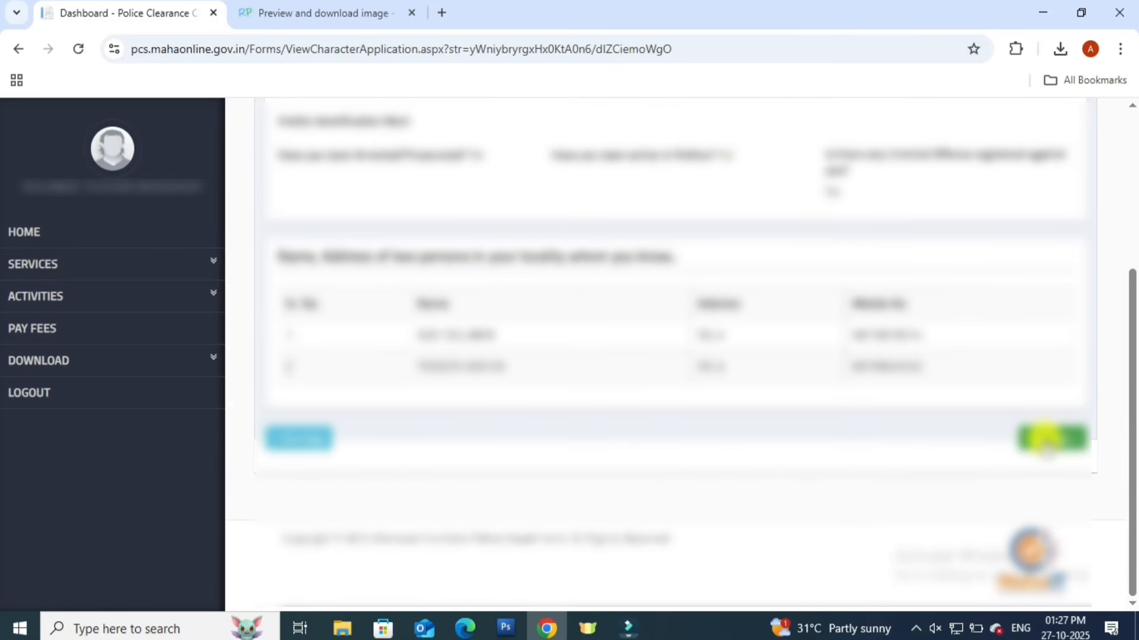
click(1047, 439)
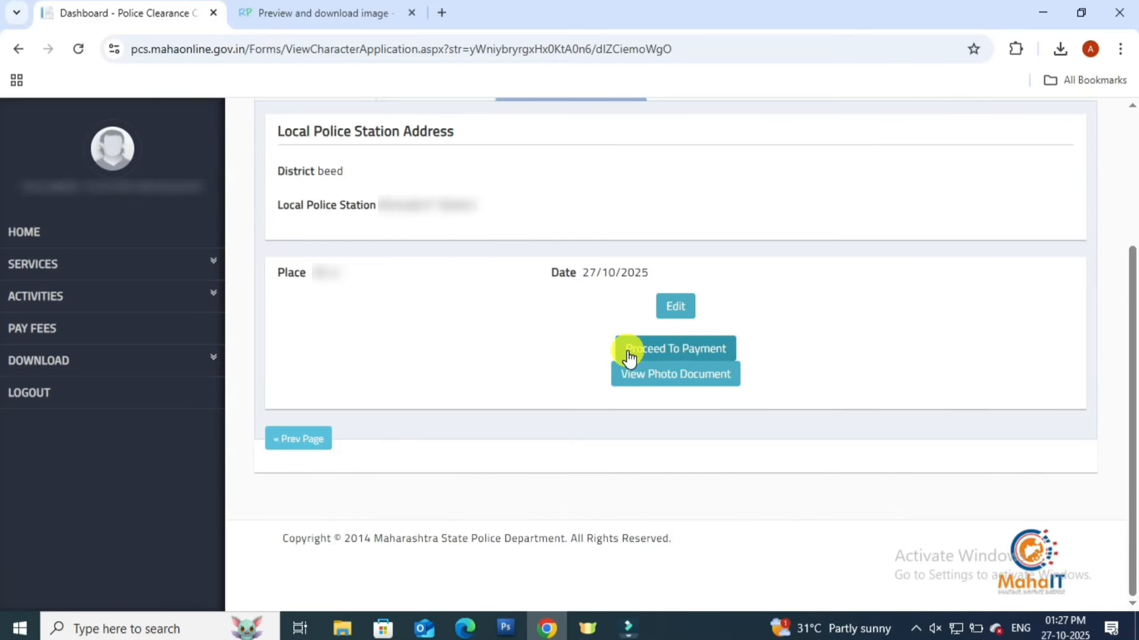
click(678, 347)
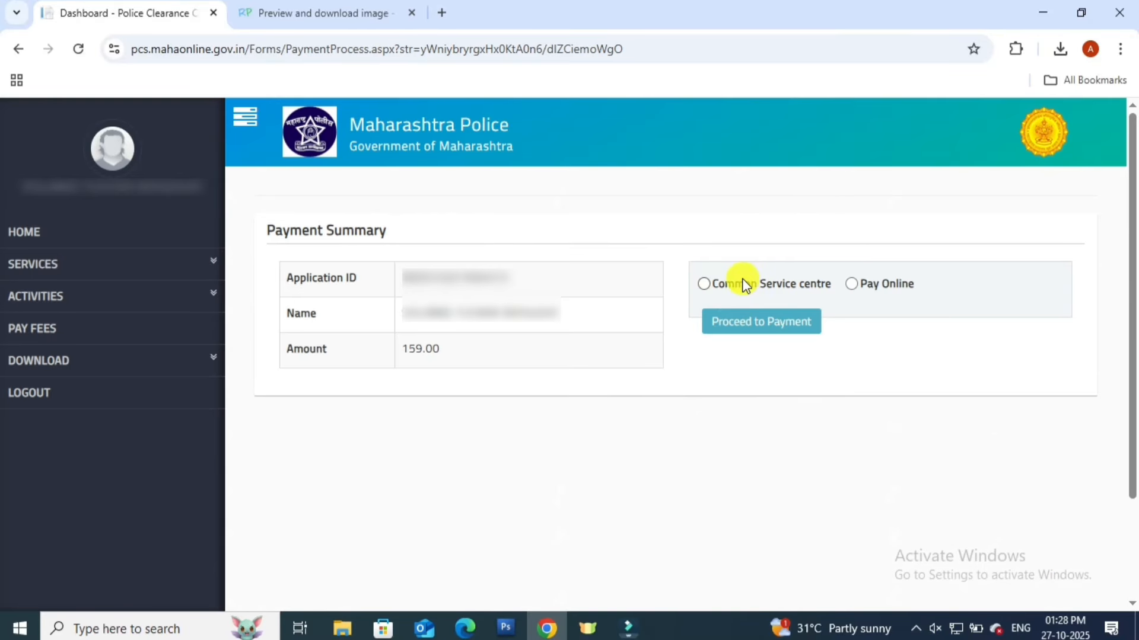
click(852, 285)
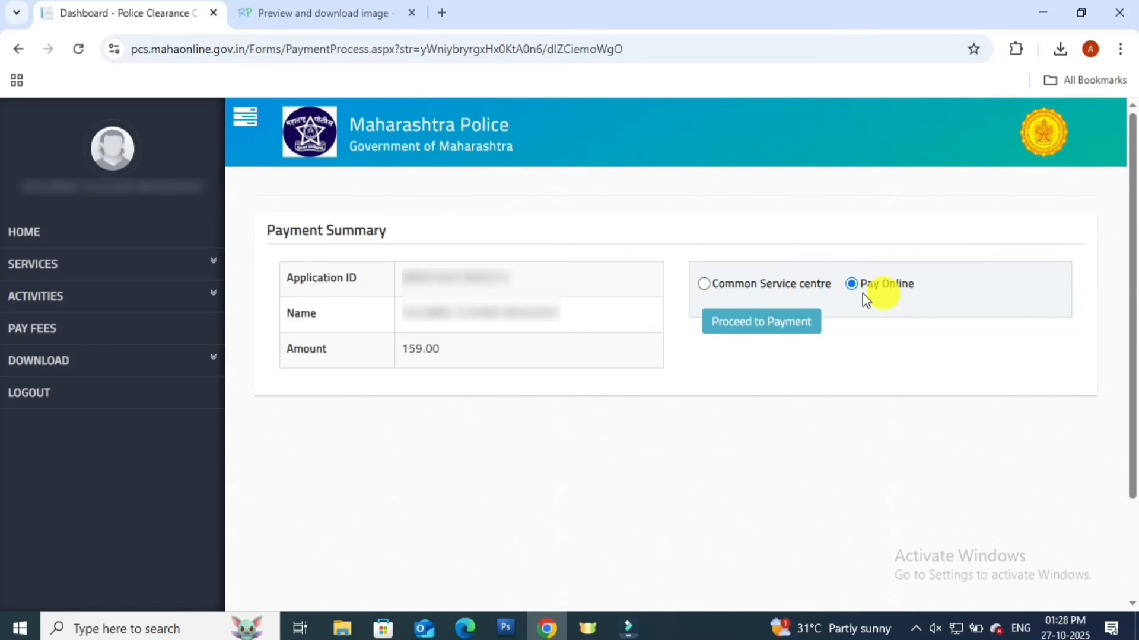
click(765, 325)
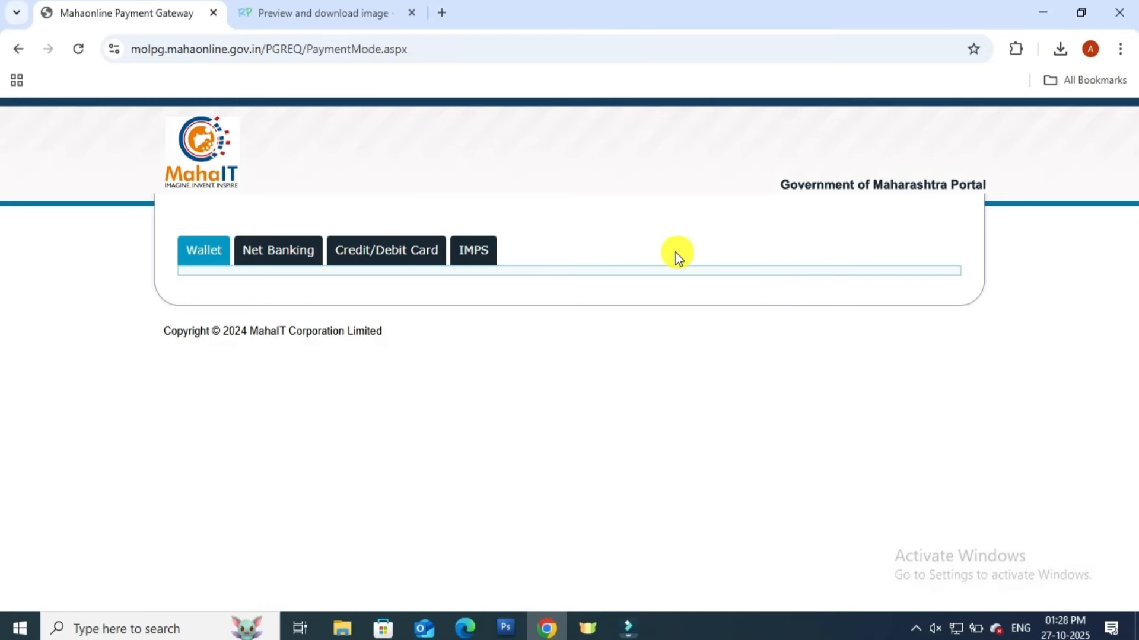
Pay the application fee through net banking's Pay Gov India (All banks) gateway using UPI QR, and review the payment receipt
click(276, 268)
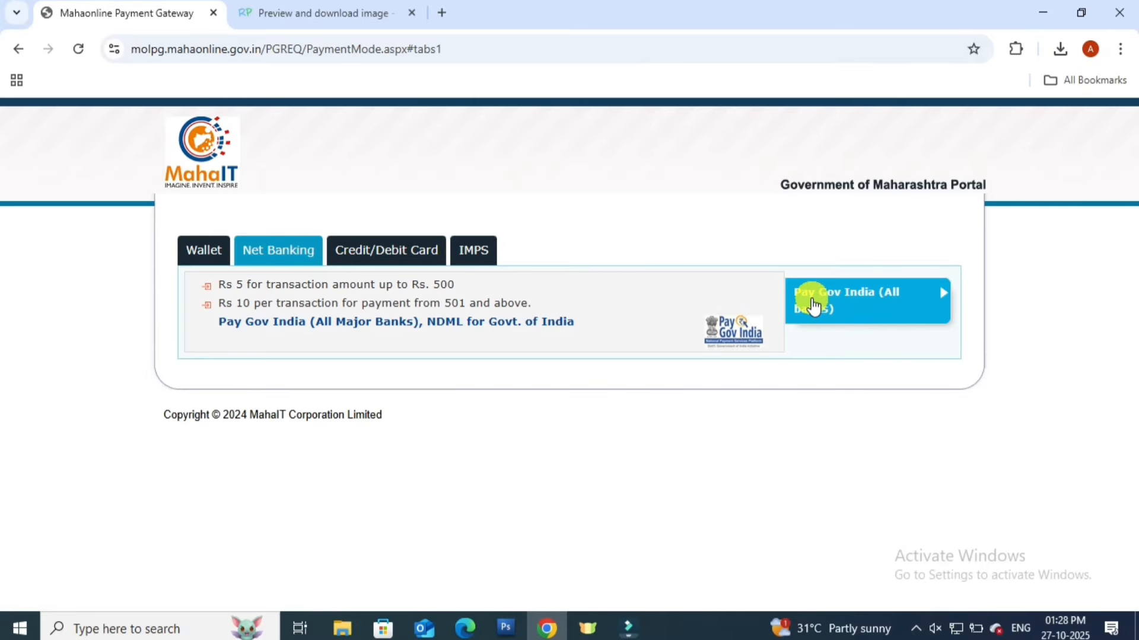
click(845, 301)
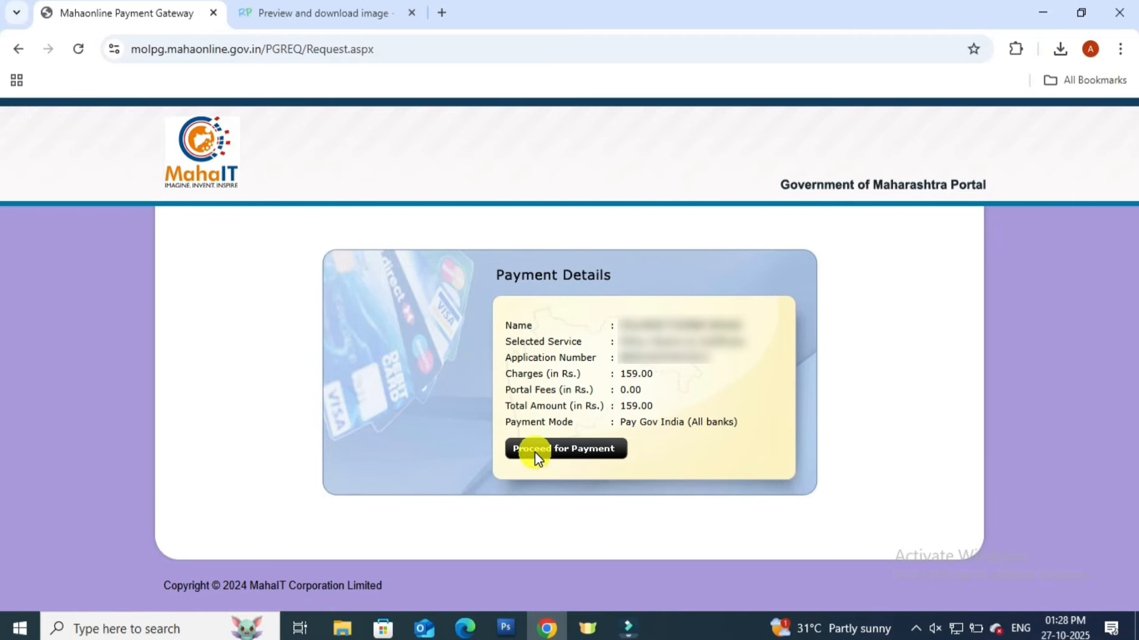
click(568, 449)
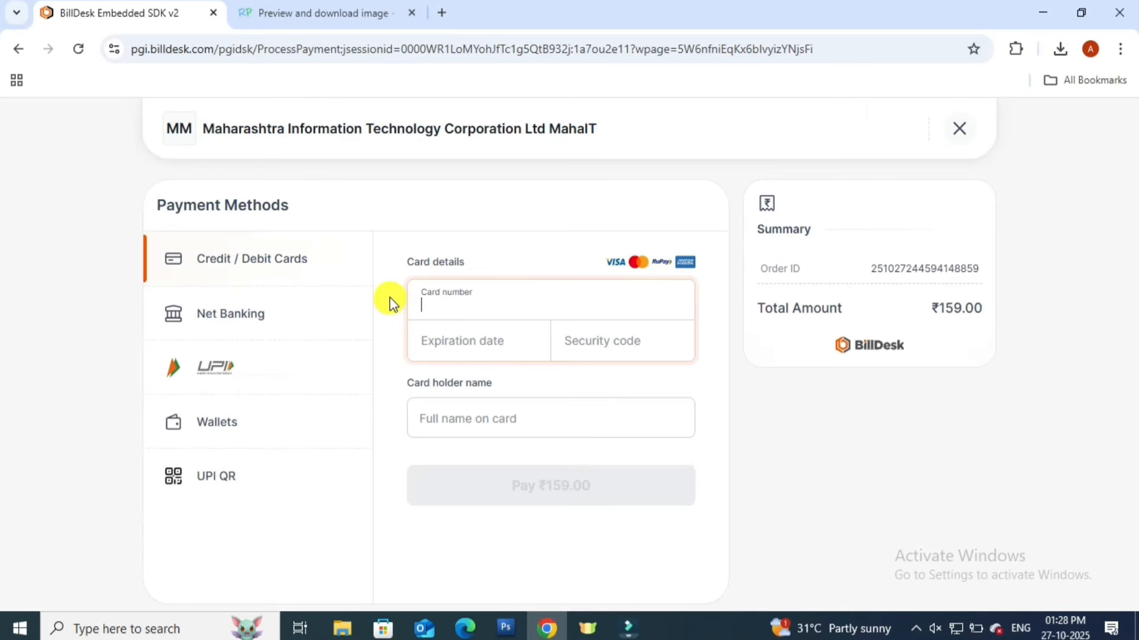
click(215, 483)
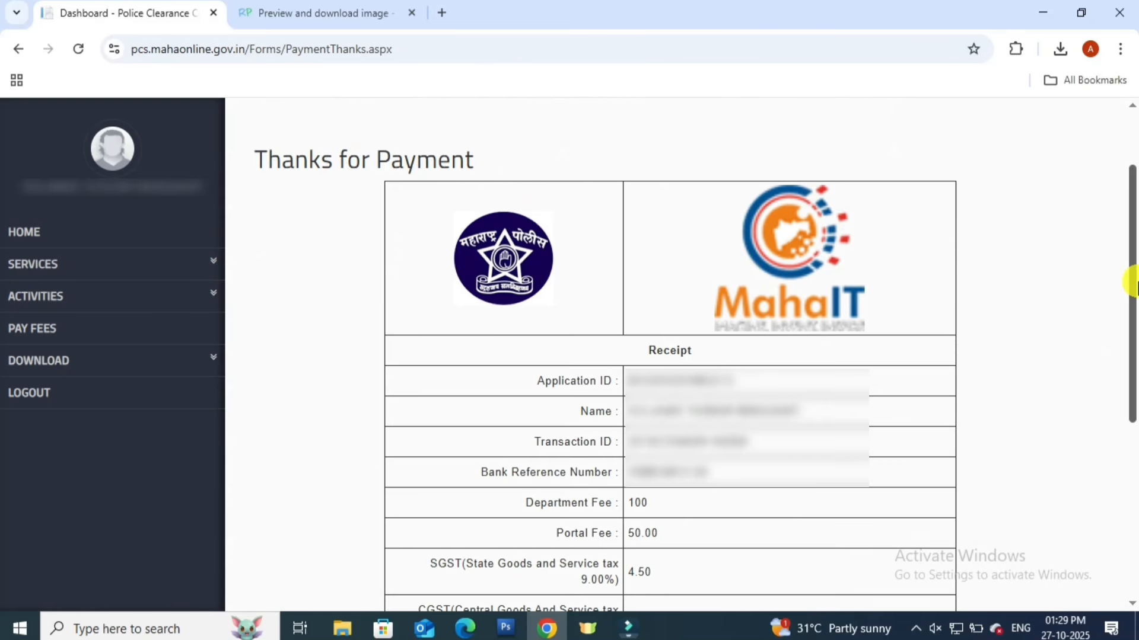
drag(1131, 279, 1131, 466)
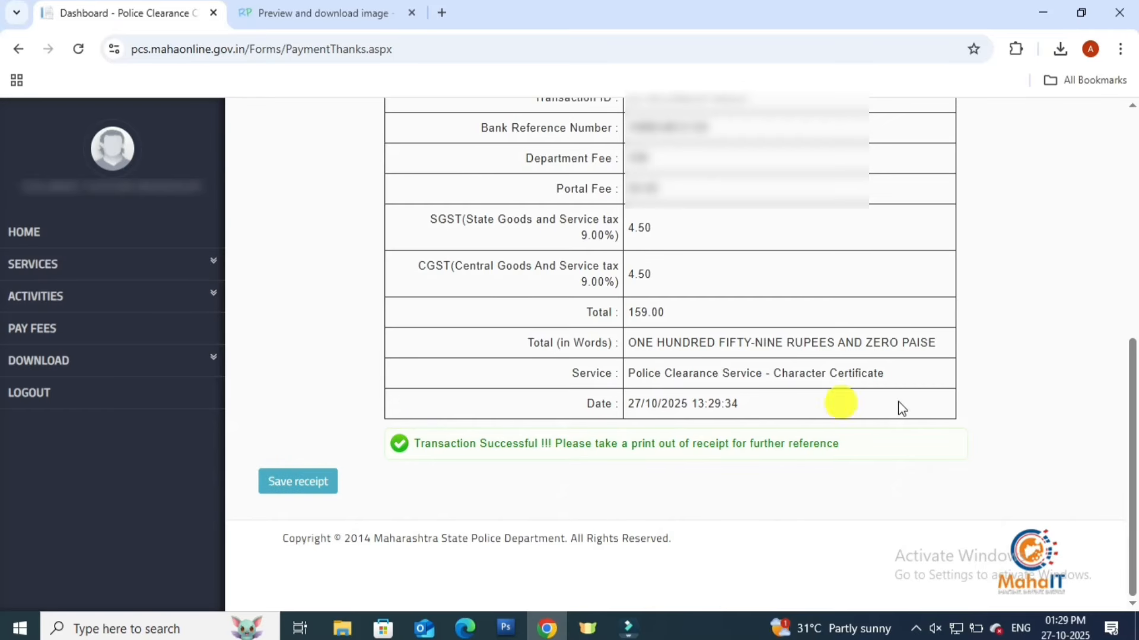
drag(1126, 471, 1133, 354)
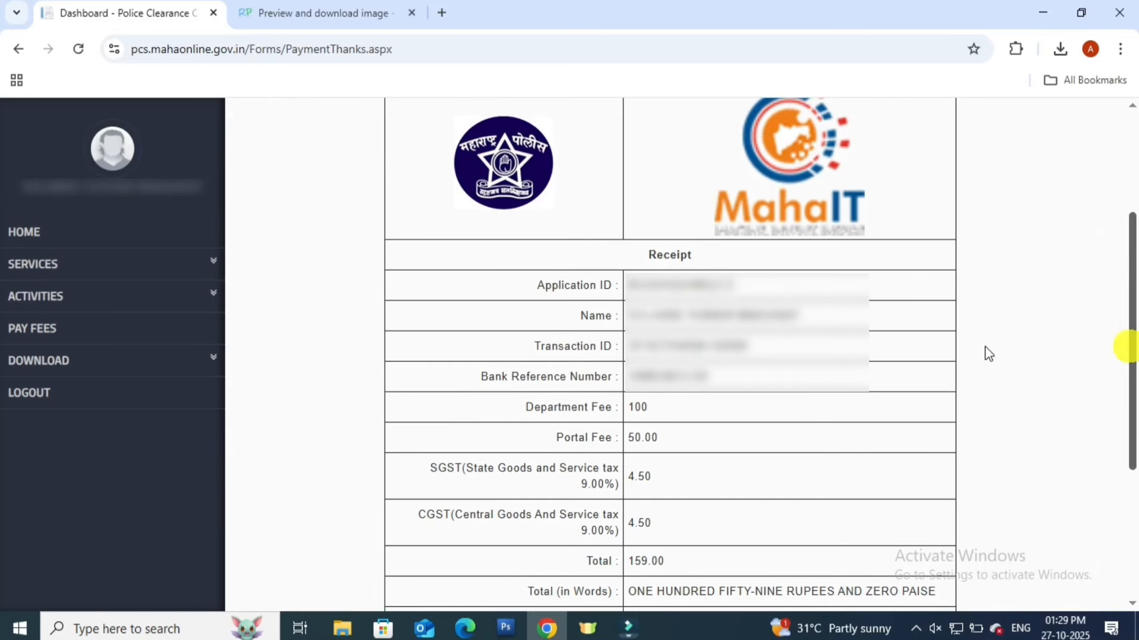
Return to the portal's home page and check the Character Certificate application's ID and payment status
click(27, 232)
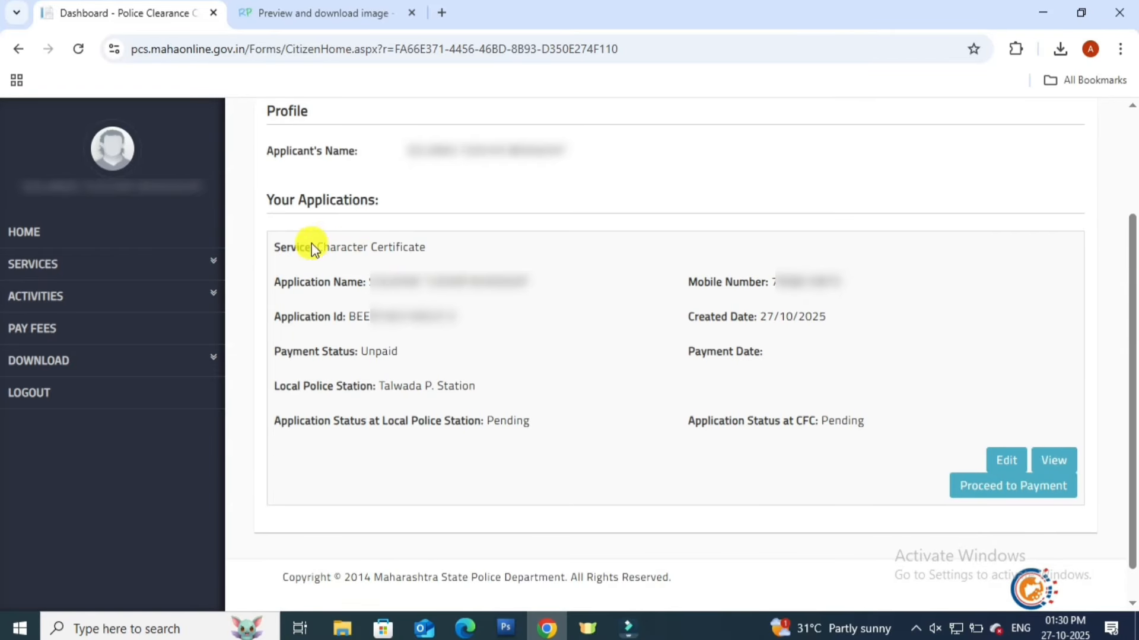
triple_click(319, 323)
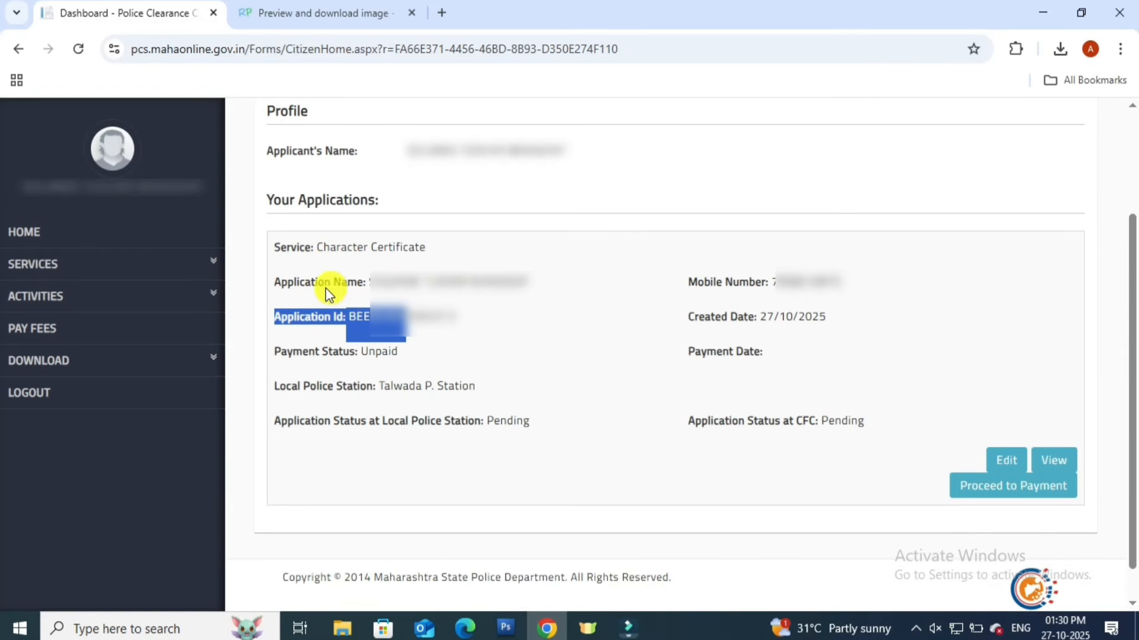
click(321, 354)
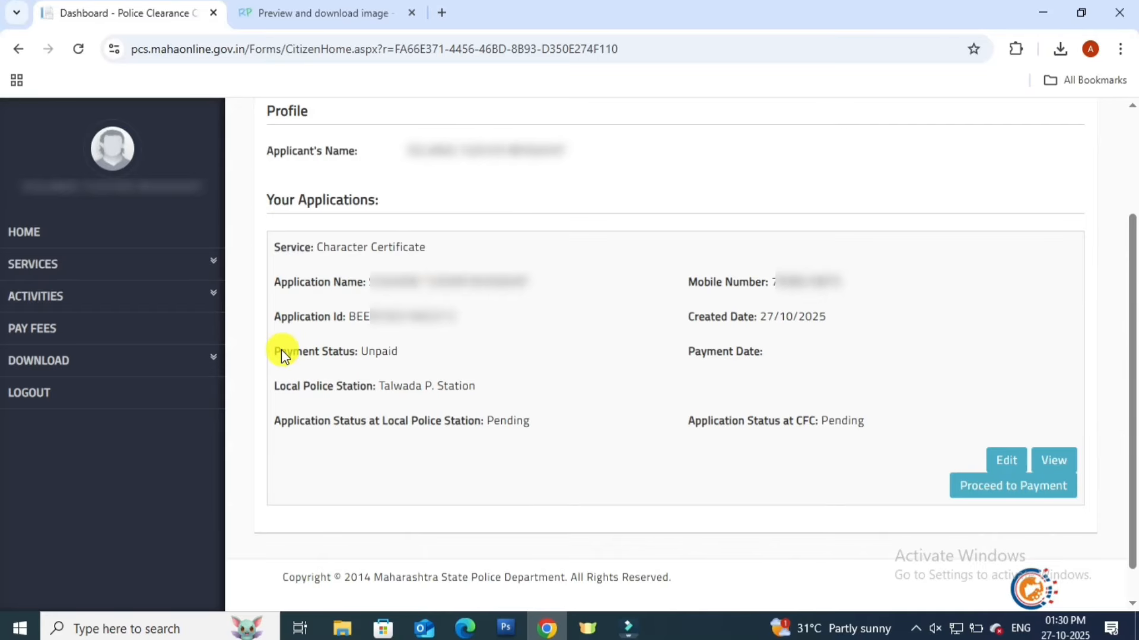
drag(363, 350, 408, 353)
click(415, 353)
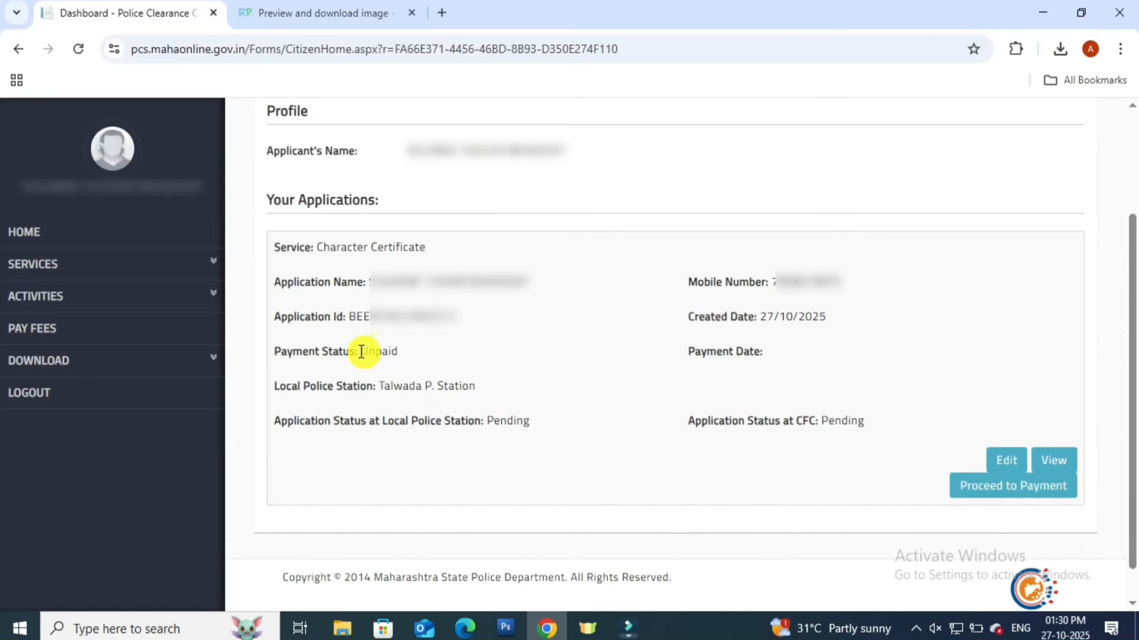
drag(363, 351, 401, 353)
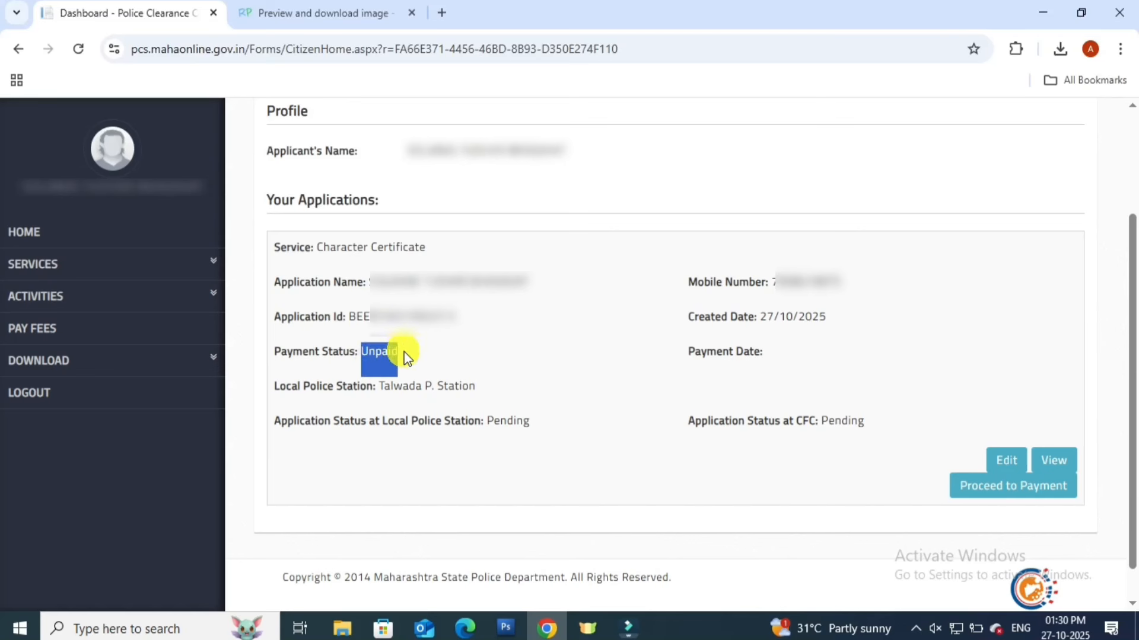
click(413, 357)
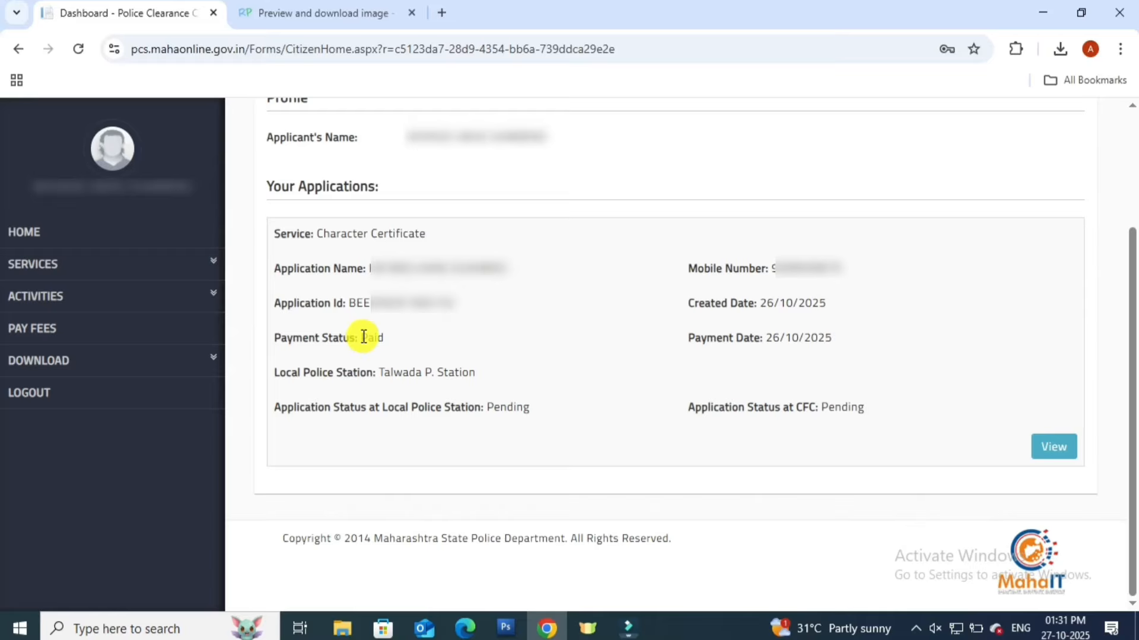
Examine the 26/10/2025 application's payment status and its status at the local police station and CFC
drag(363, 337, 383, 337)
click(474, 336)
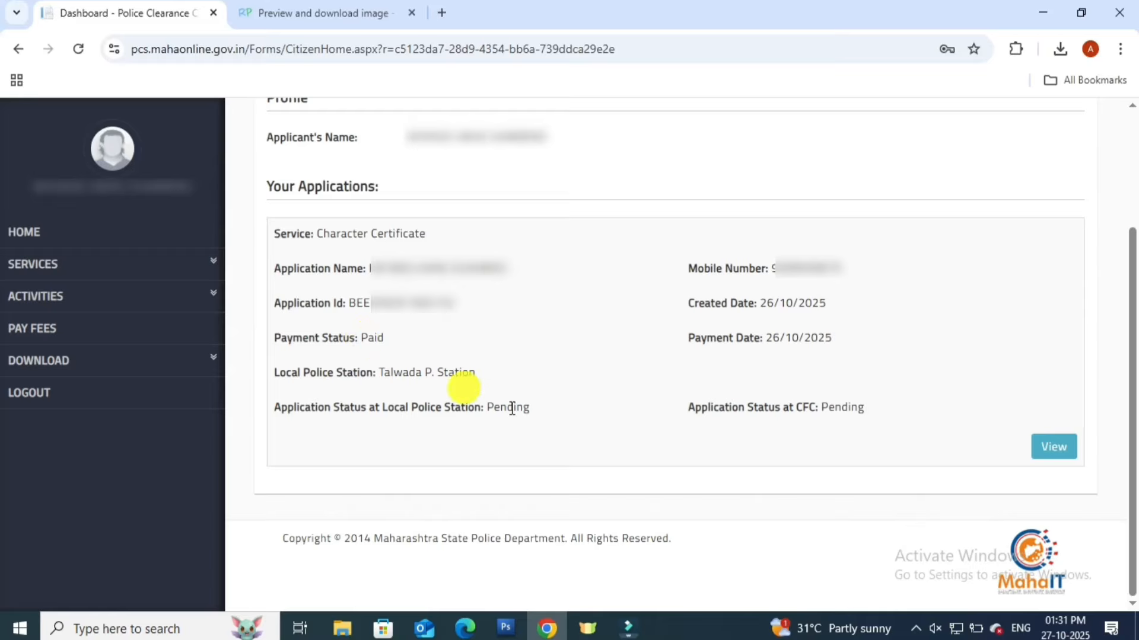
drag(487, 406, 532, 410)
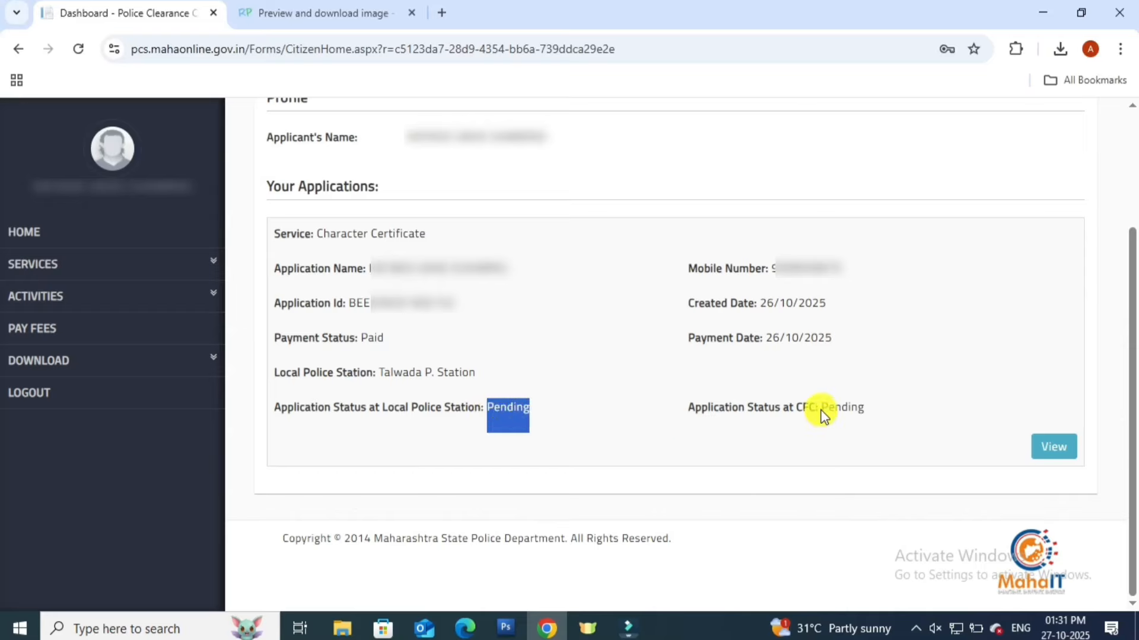
drag(821, 407, 870, 410)
click(805, 419)
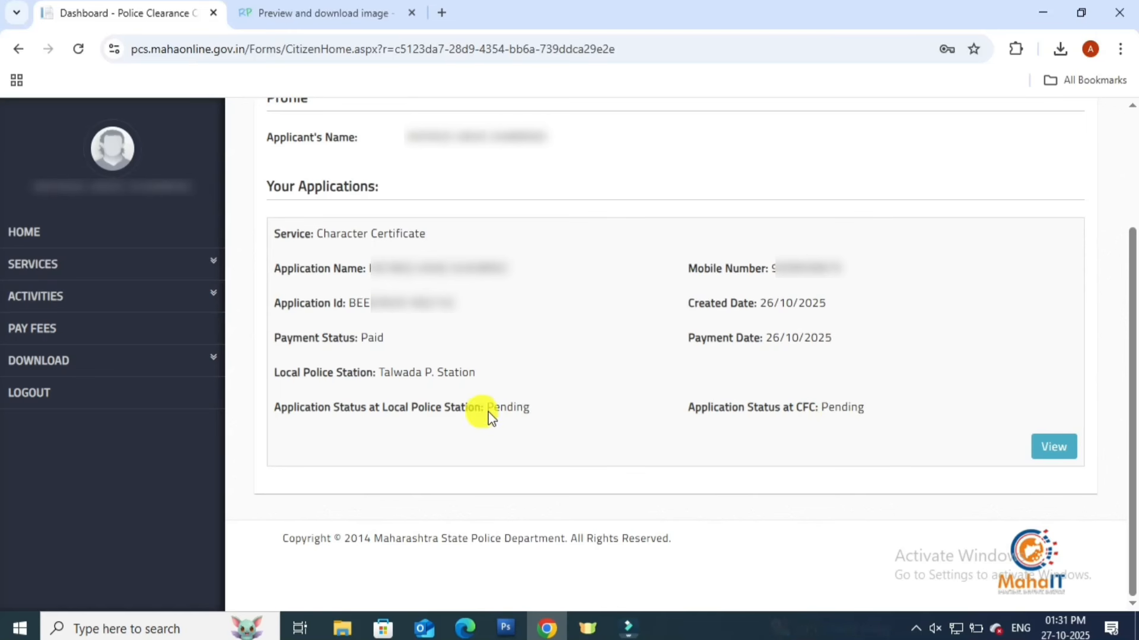
drag(488, 408, 526, 408)
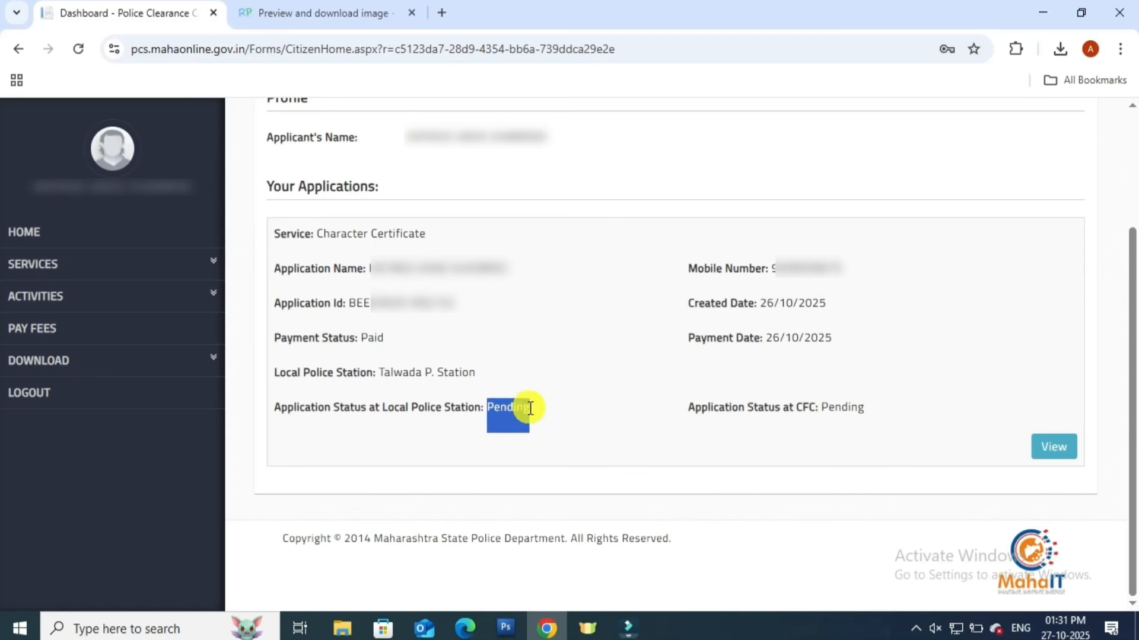
click(515, 411)
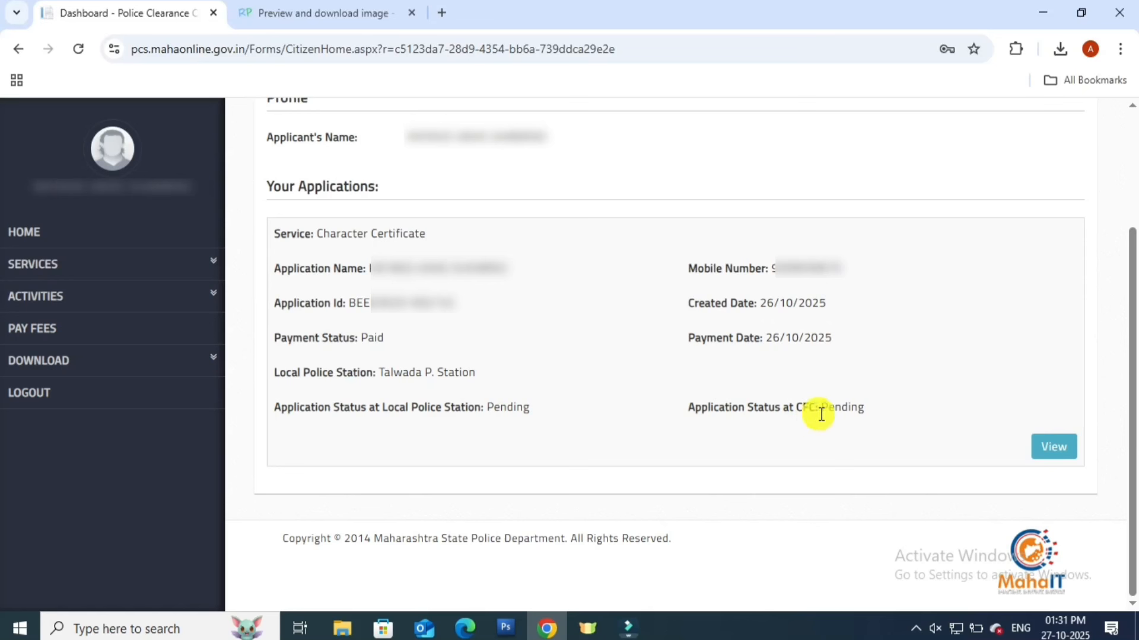
drag(822, 408, 895, 419)
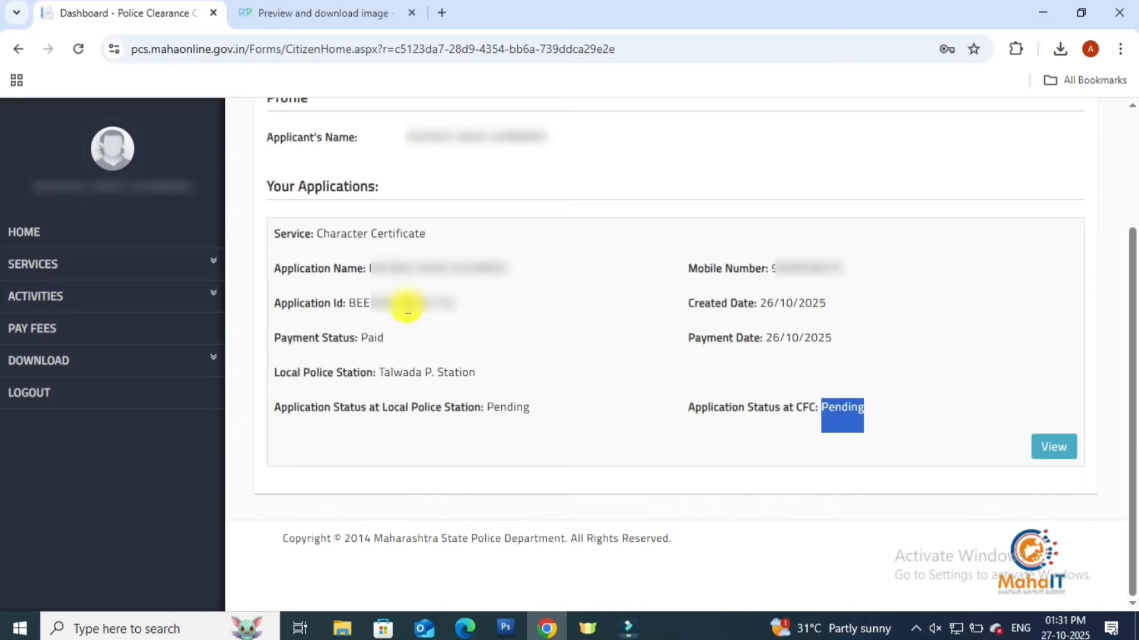
Copy the application ID and use it in the Print Application search to download the application form
click(353, 304)
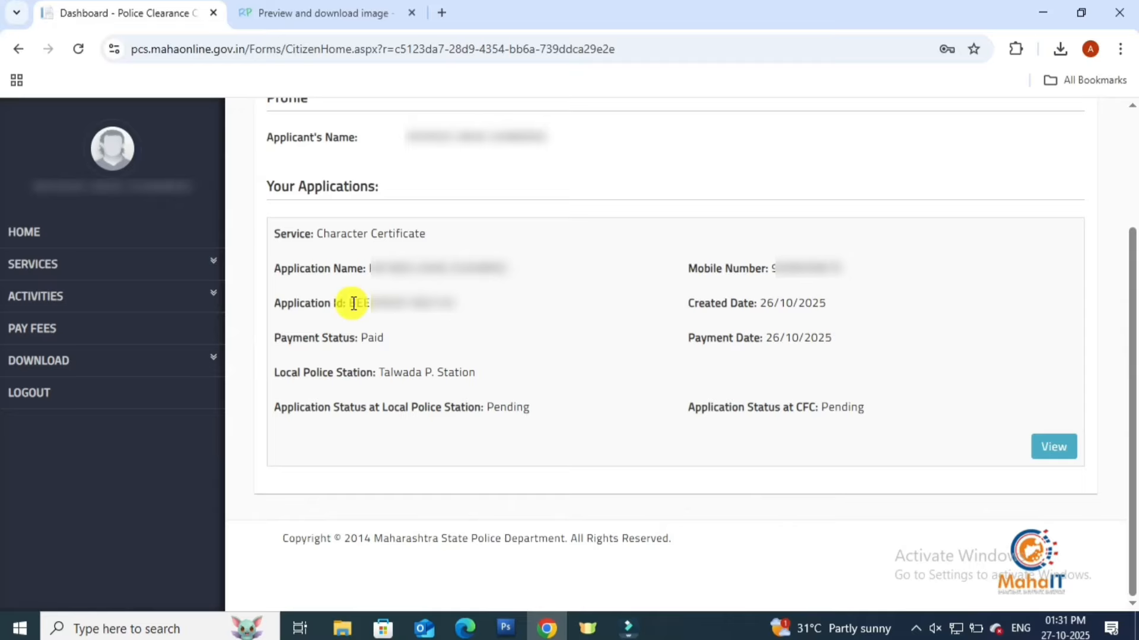
drag(353, 303, 445, 303)
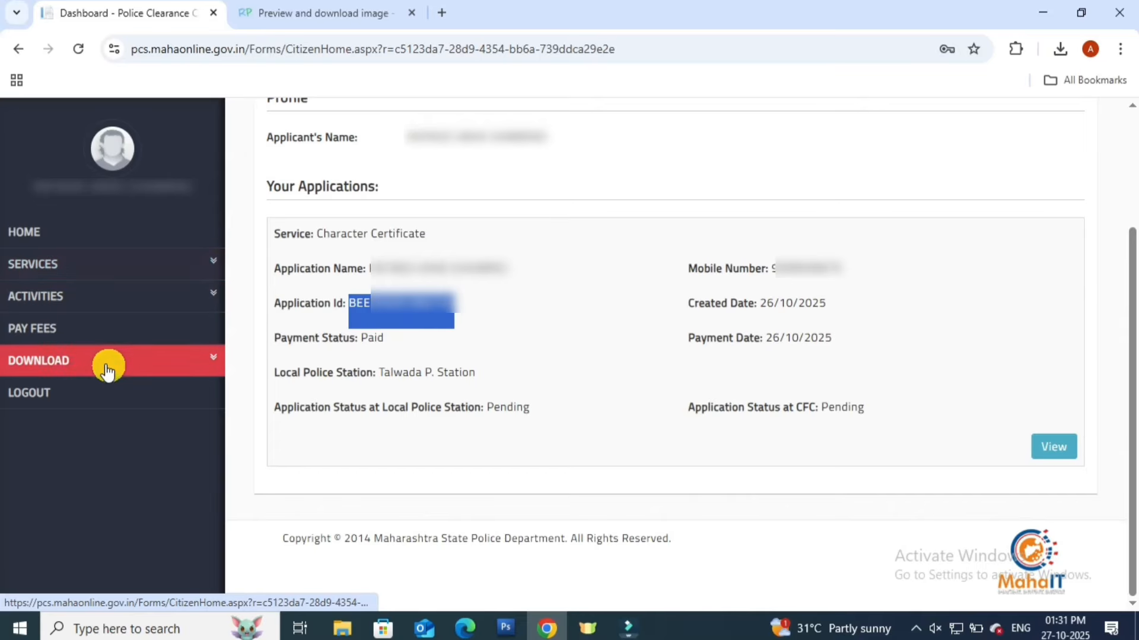
click(195, 371)
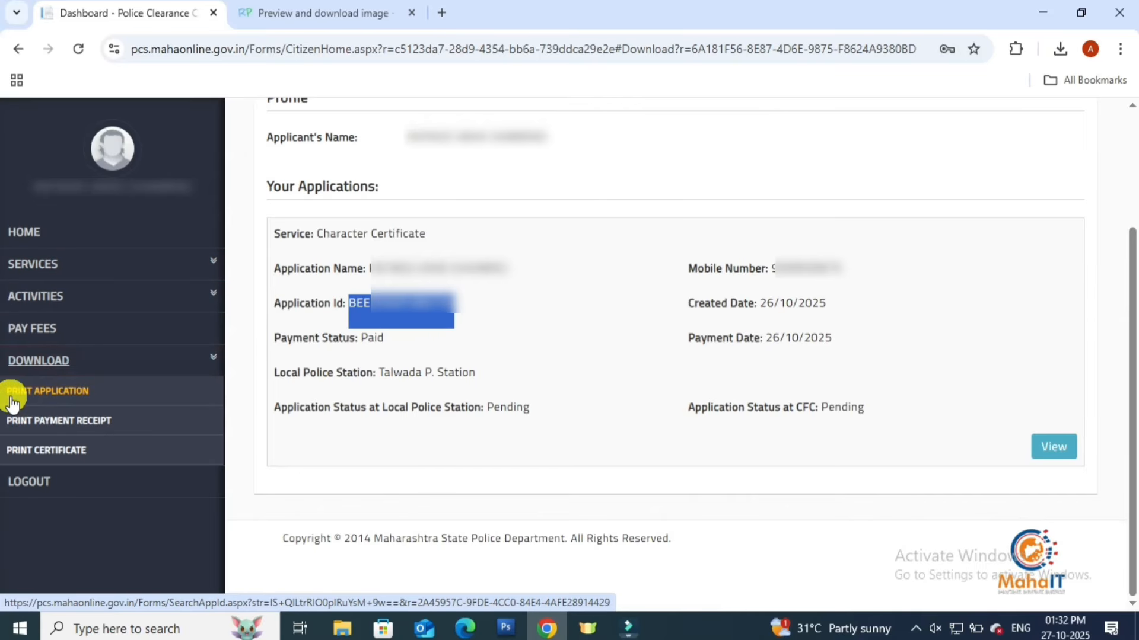
click(52, 397)
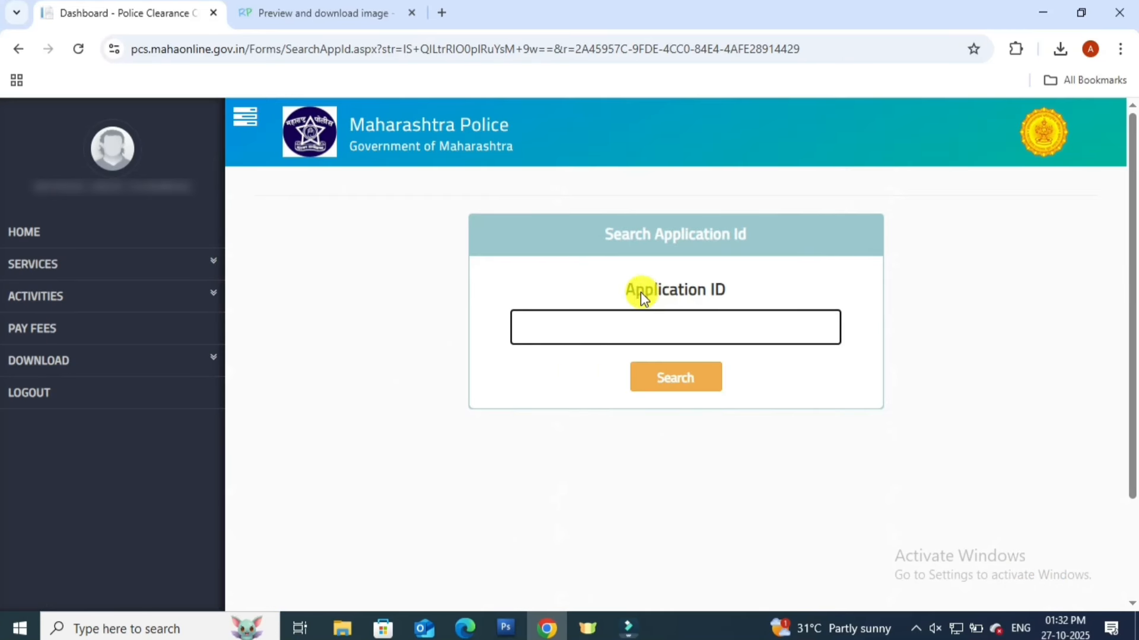
click(580, 332)
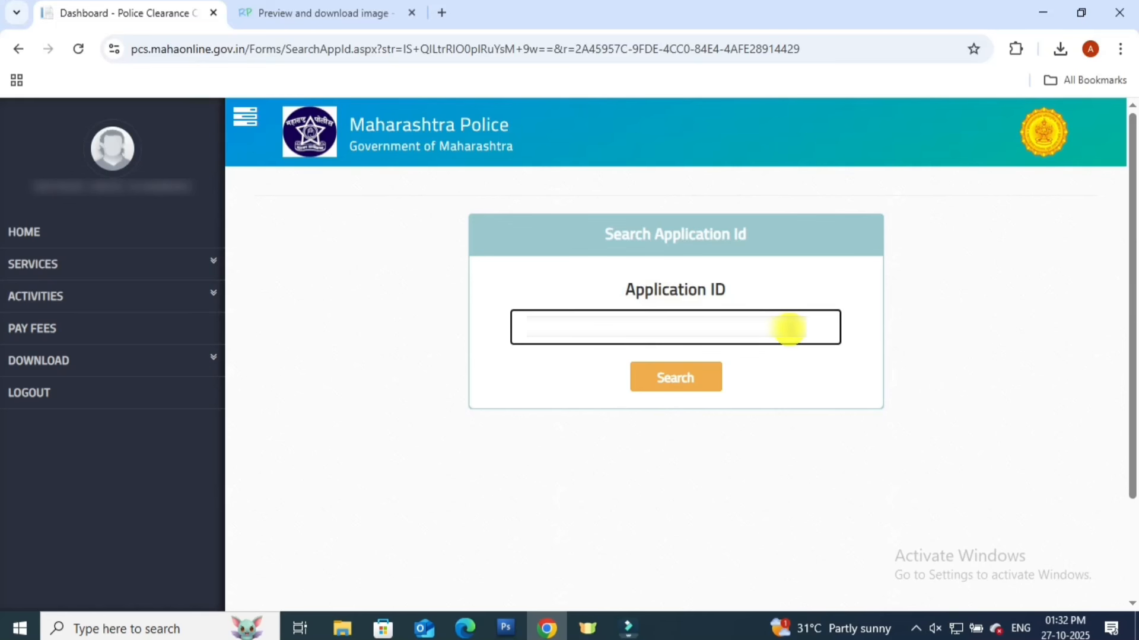
key(ctrl+v)
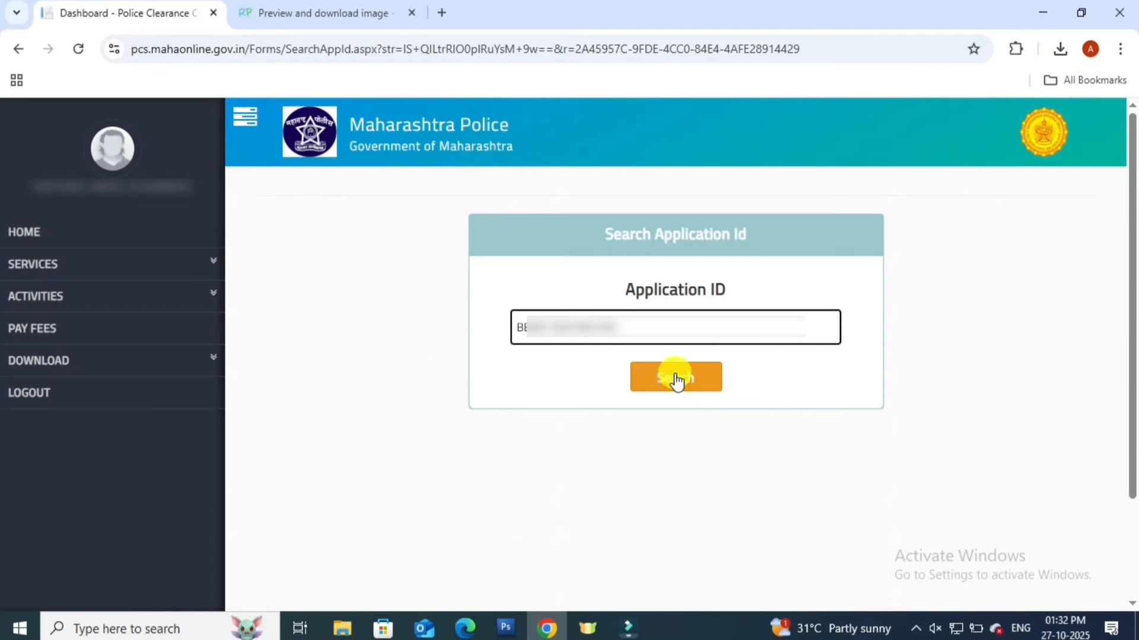
click(692, 382)
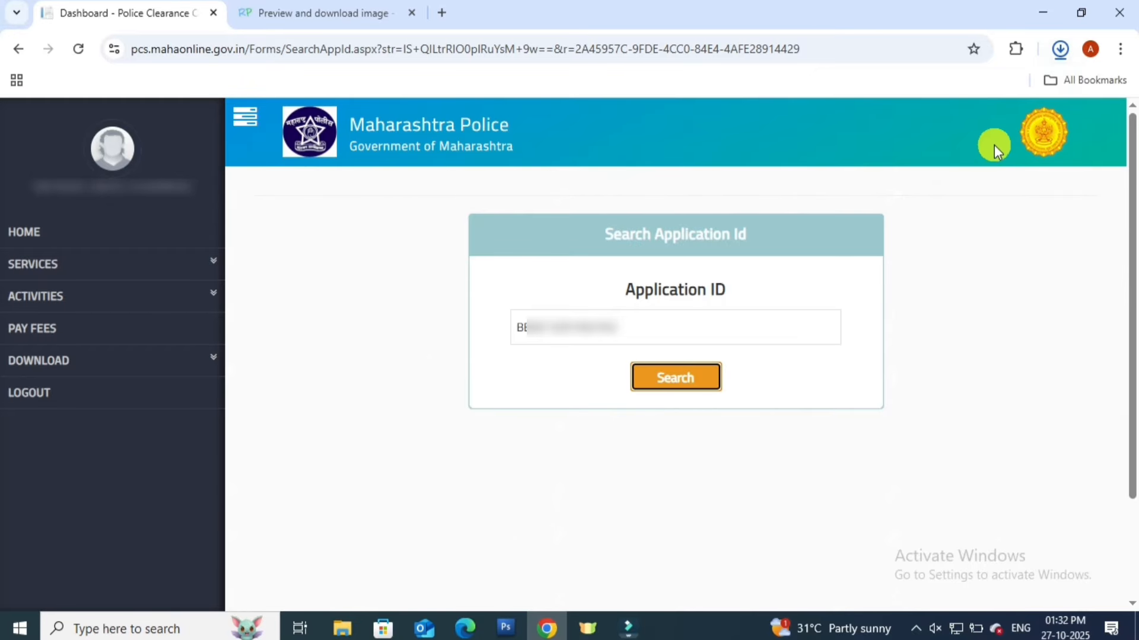
Open the downloaded CharacterApplication (4).pdf and look through the application form
click(1059, 51)
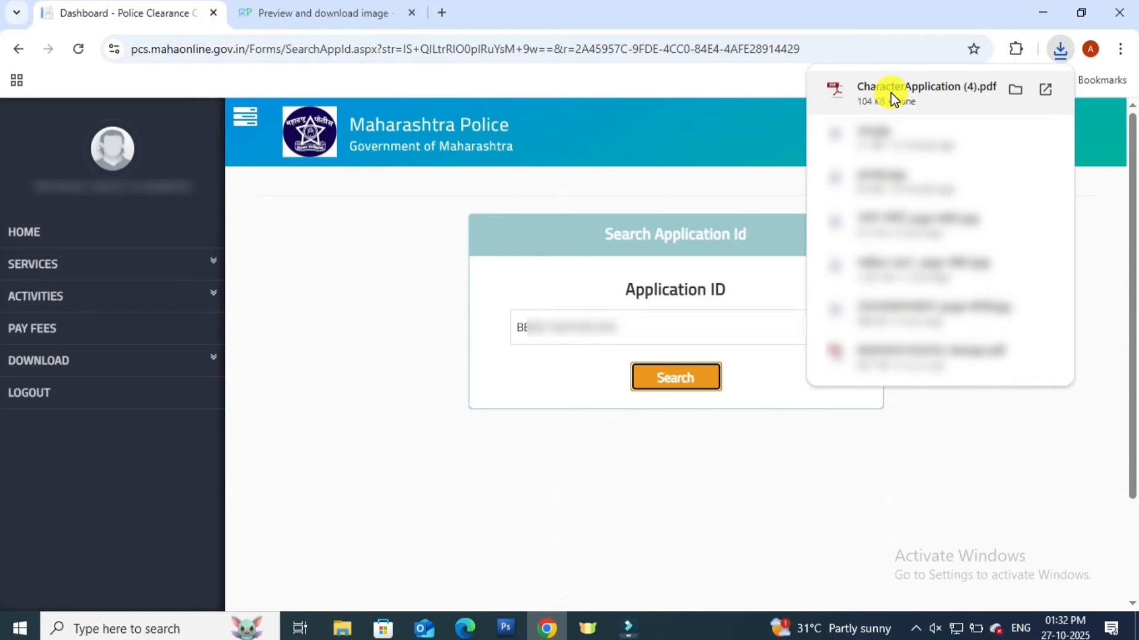
click(916, 88)
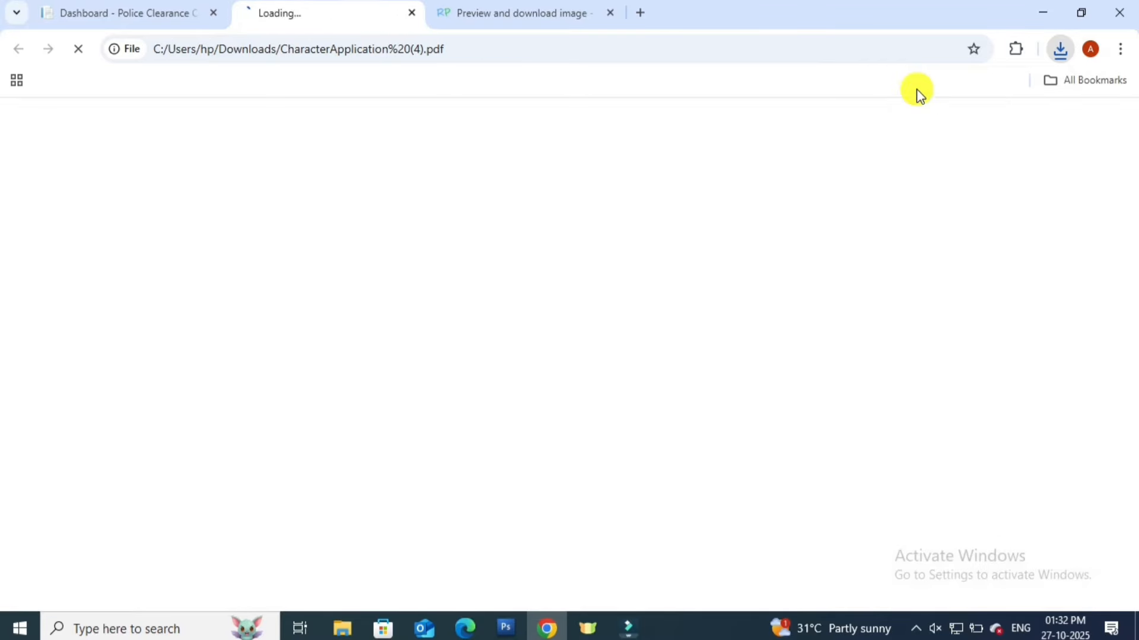
scroll(674, 291, down, 6)
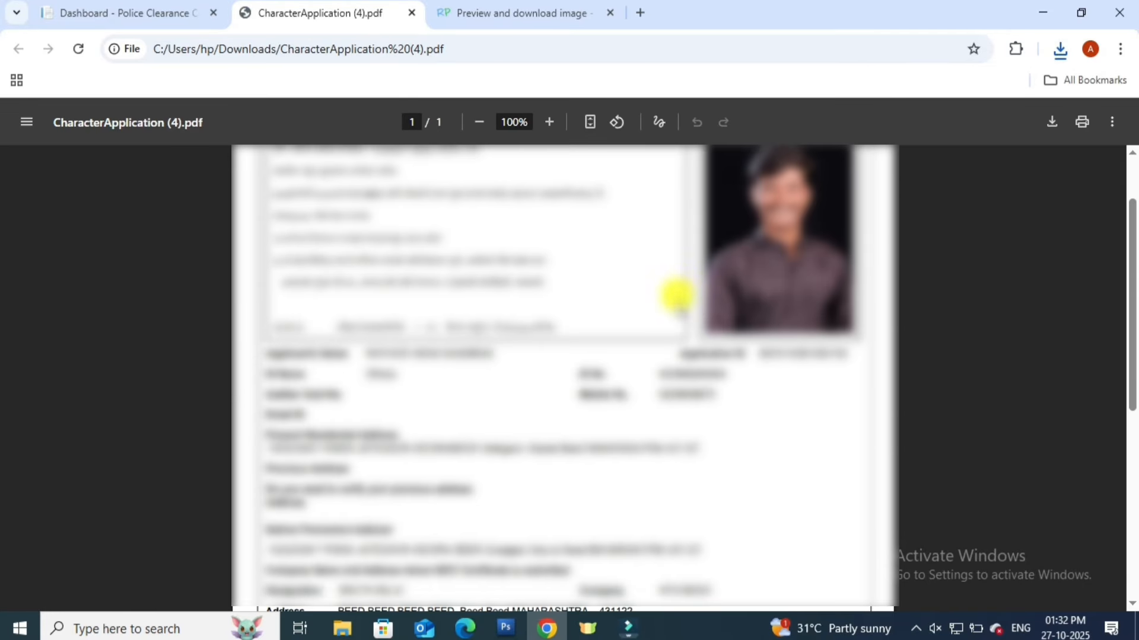
scroll(667, 368, up, 6)
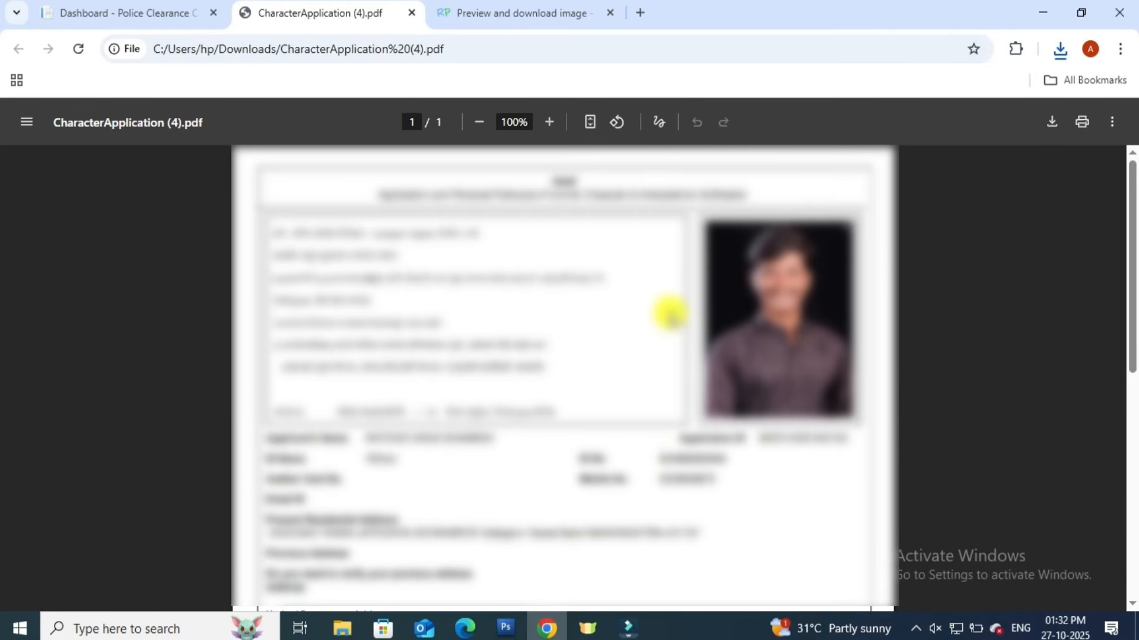
Return to the portal dashboard and show the print options for the application, payment receipt and certificate
click(153, 8)
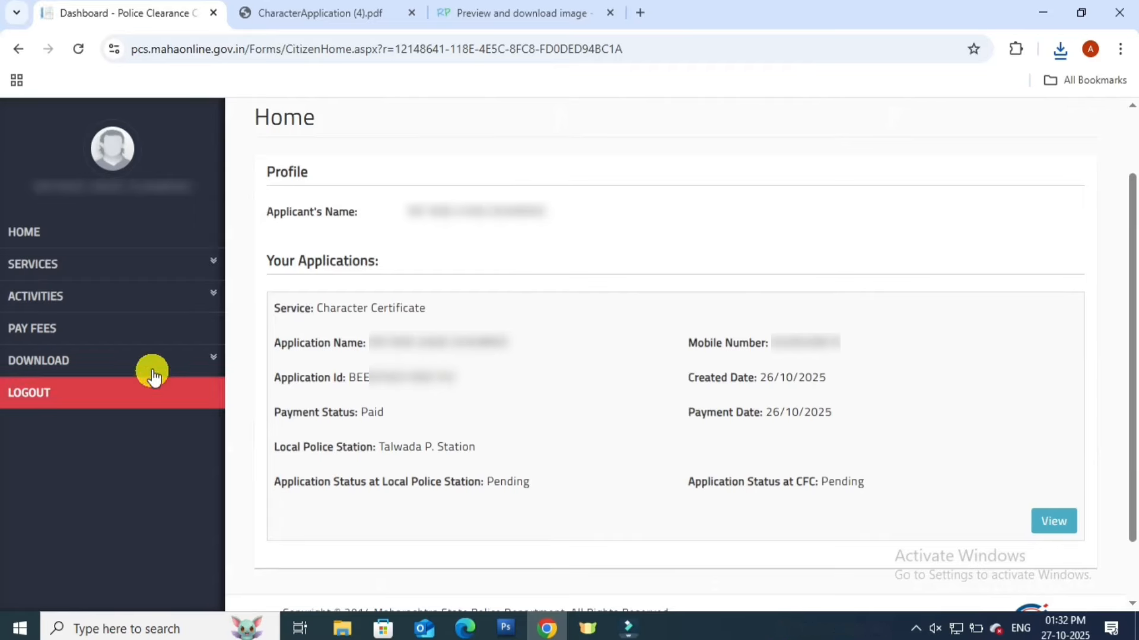
click(91, 363)
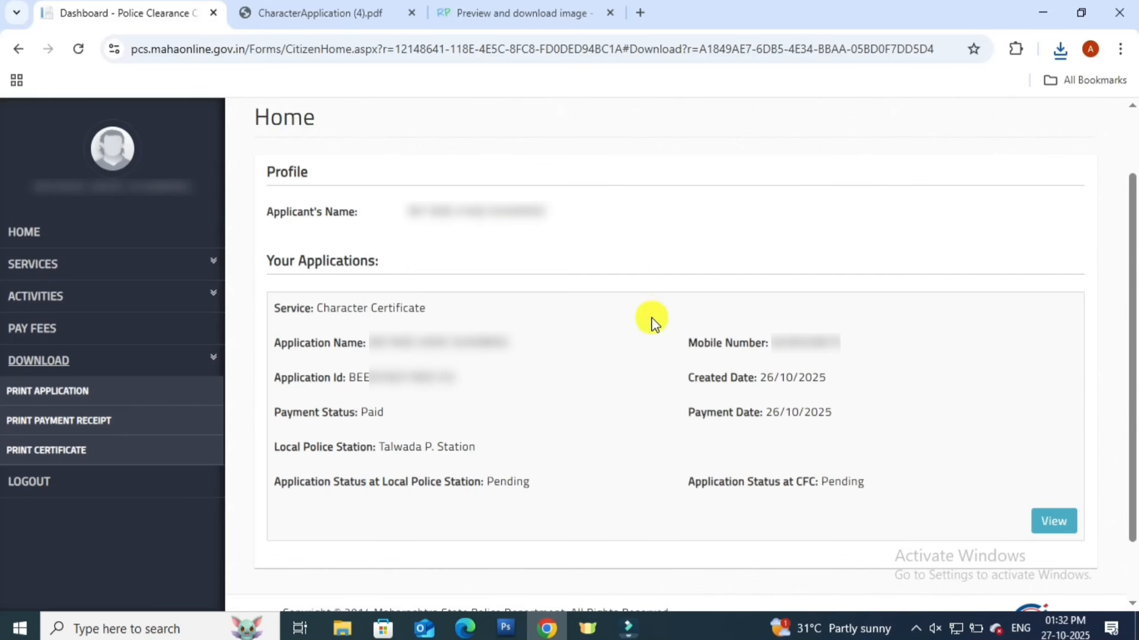
scroll(651, 318, up, 2)
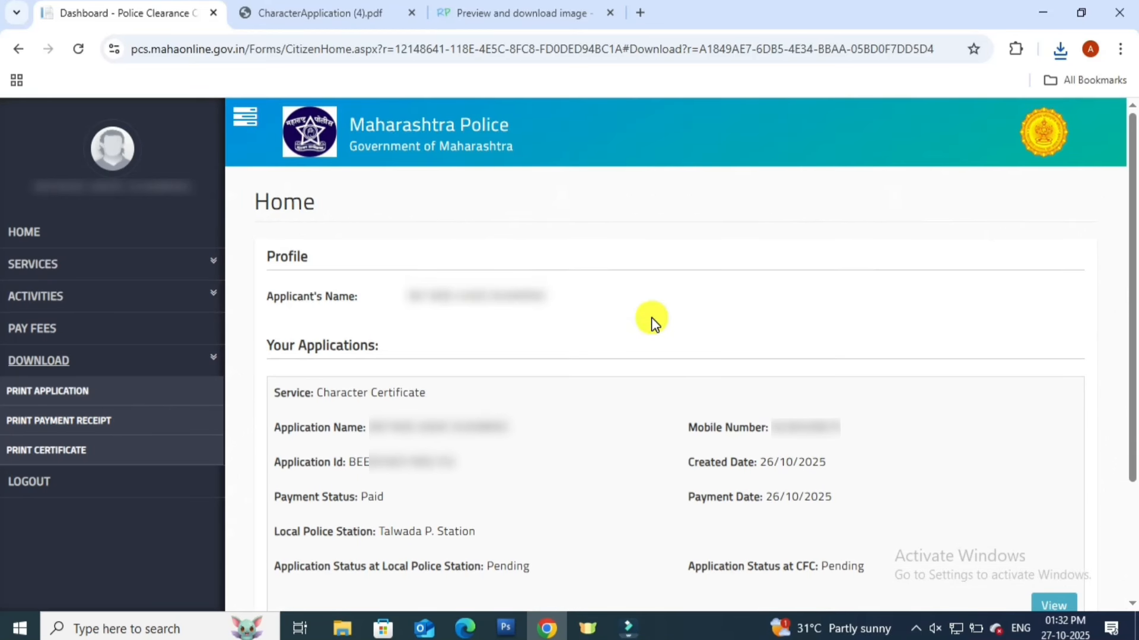